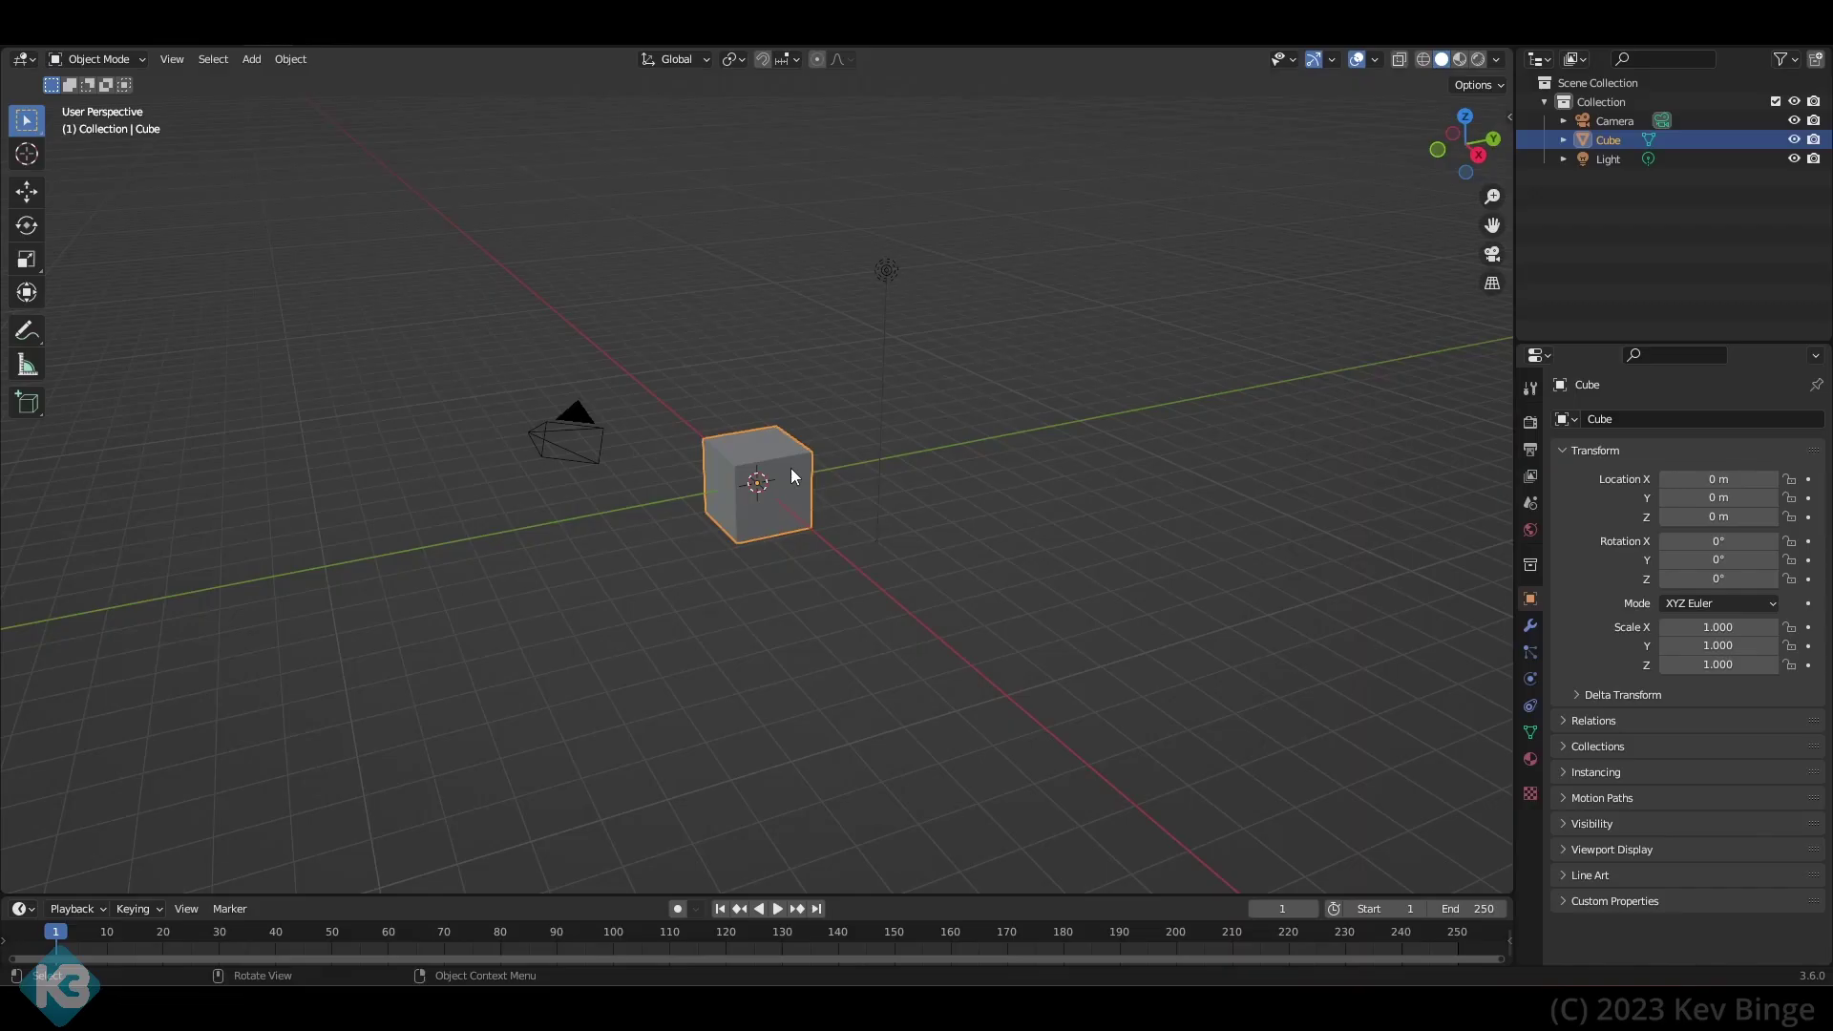
- Replace the default cube with a mesh cylinder at the origin and open the cylinder's creation settings
{"action": "key", "text": "Delete"}
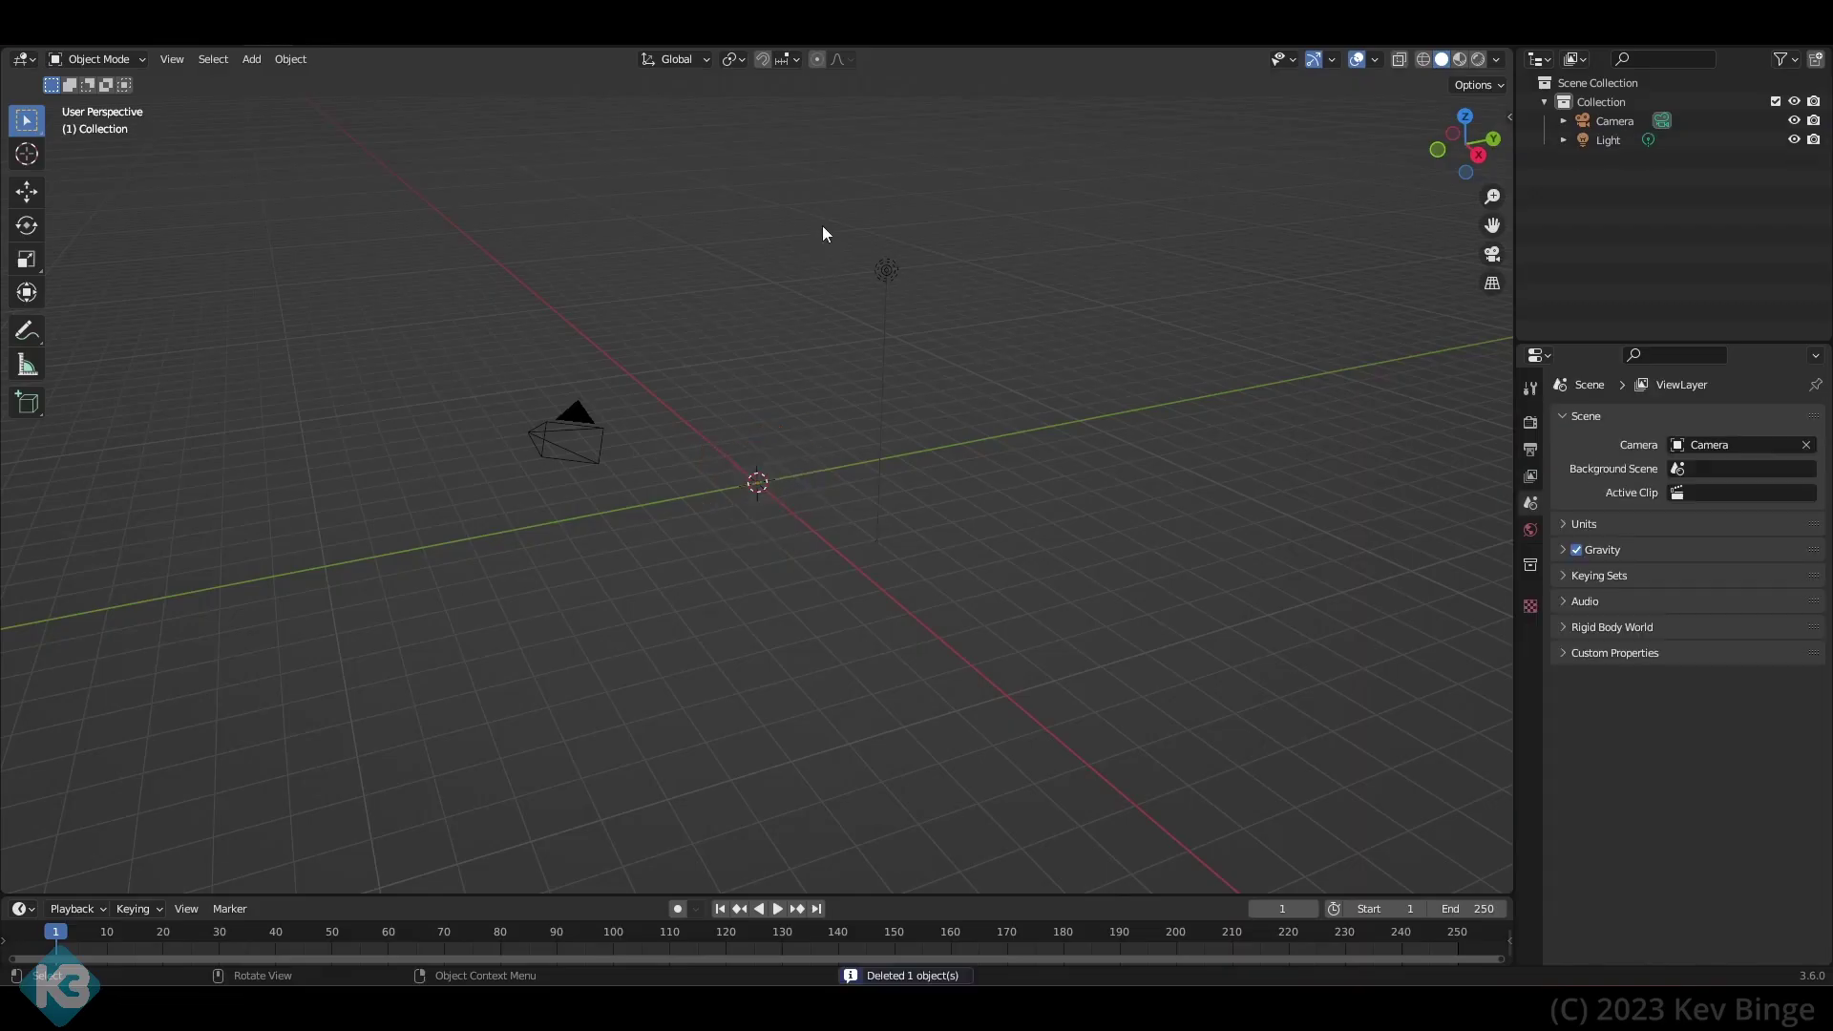
{"action": "left_click_drag", "start_coordinate": [822, 225], "coordinate": [874, 258]}
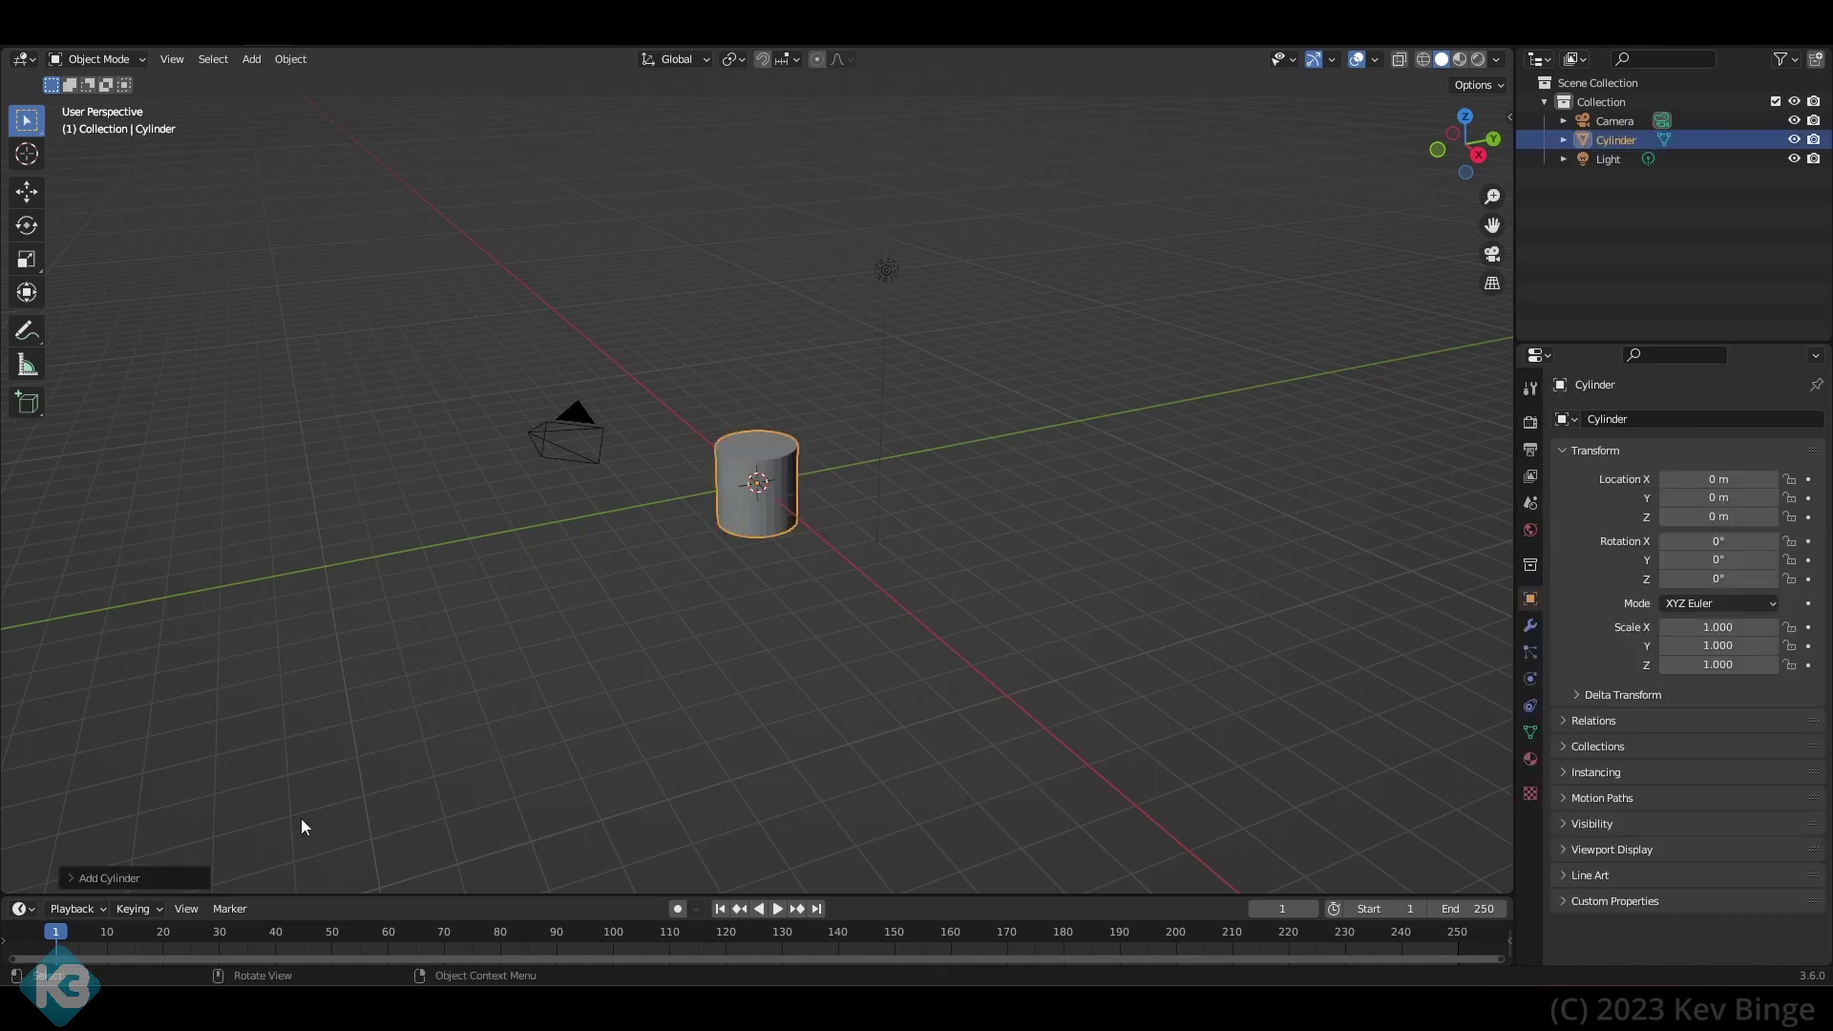
{"action": "scroll", "coordinate": [704, 695], "scroll_direction": "up", "scroll_amount": 3}
{"action": "left_click", "coordinate": [105, 880]}
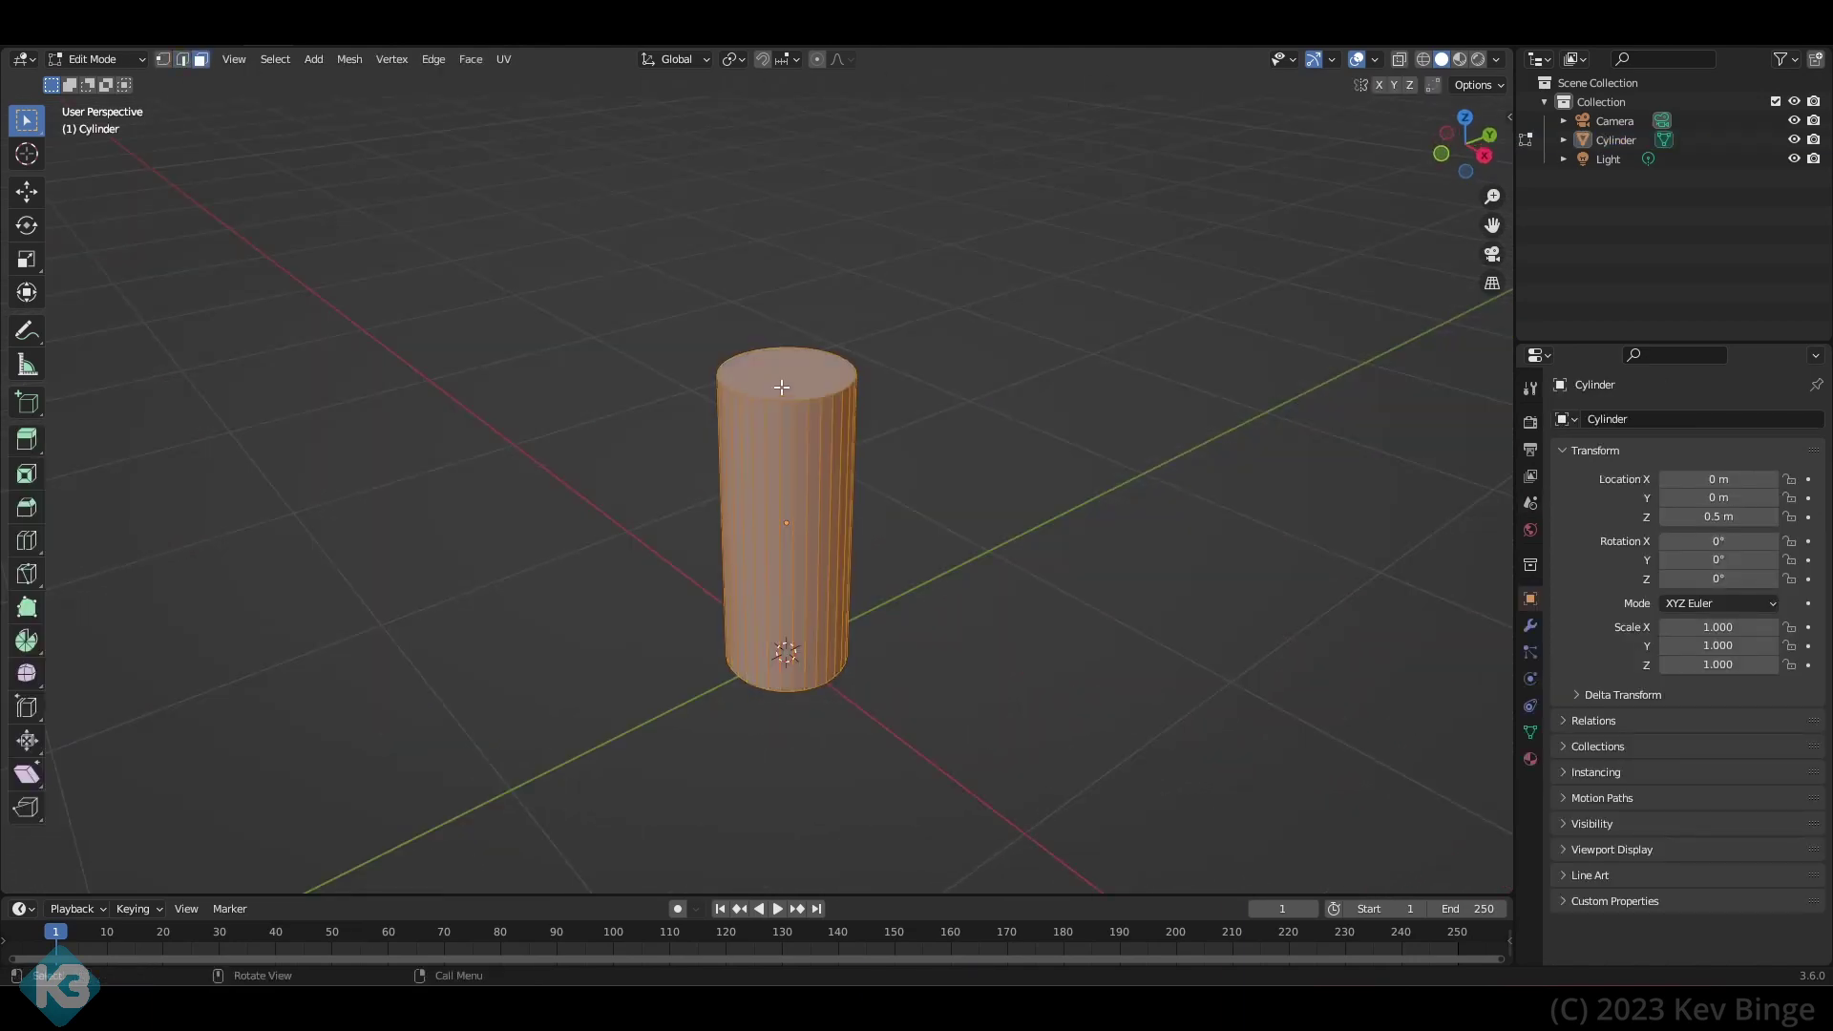
- Scale the cylinder's top face up by about 1.55 to give the glass its tapered shape
{"action": "left_click", "coordinate": [781, 380]}
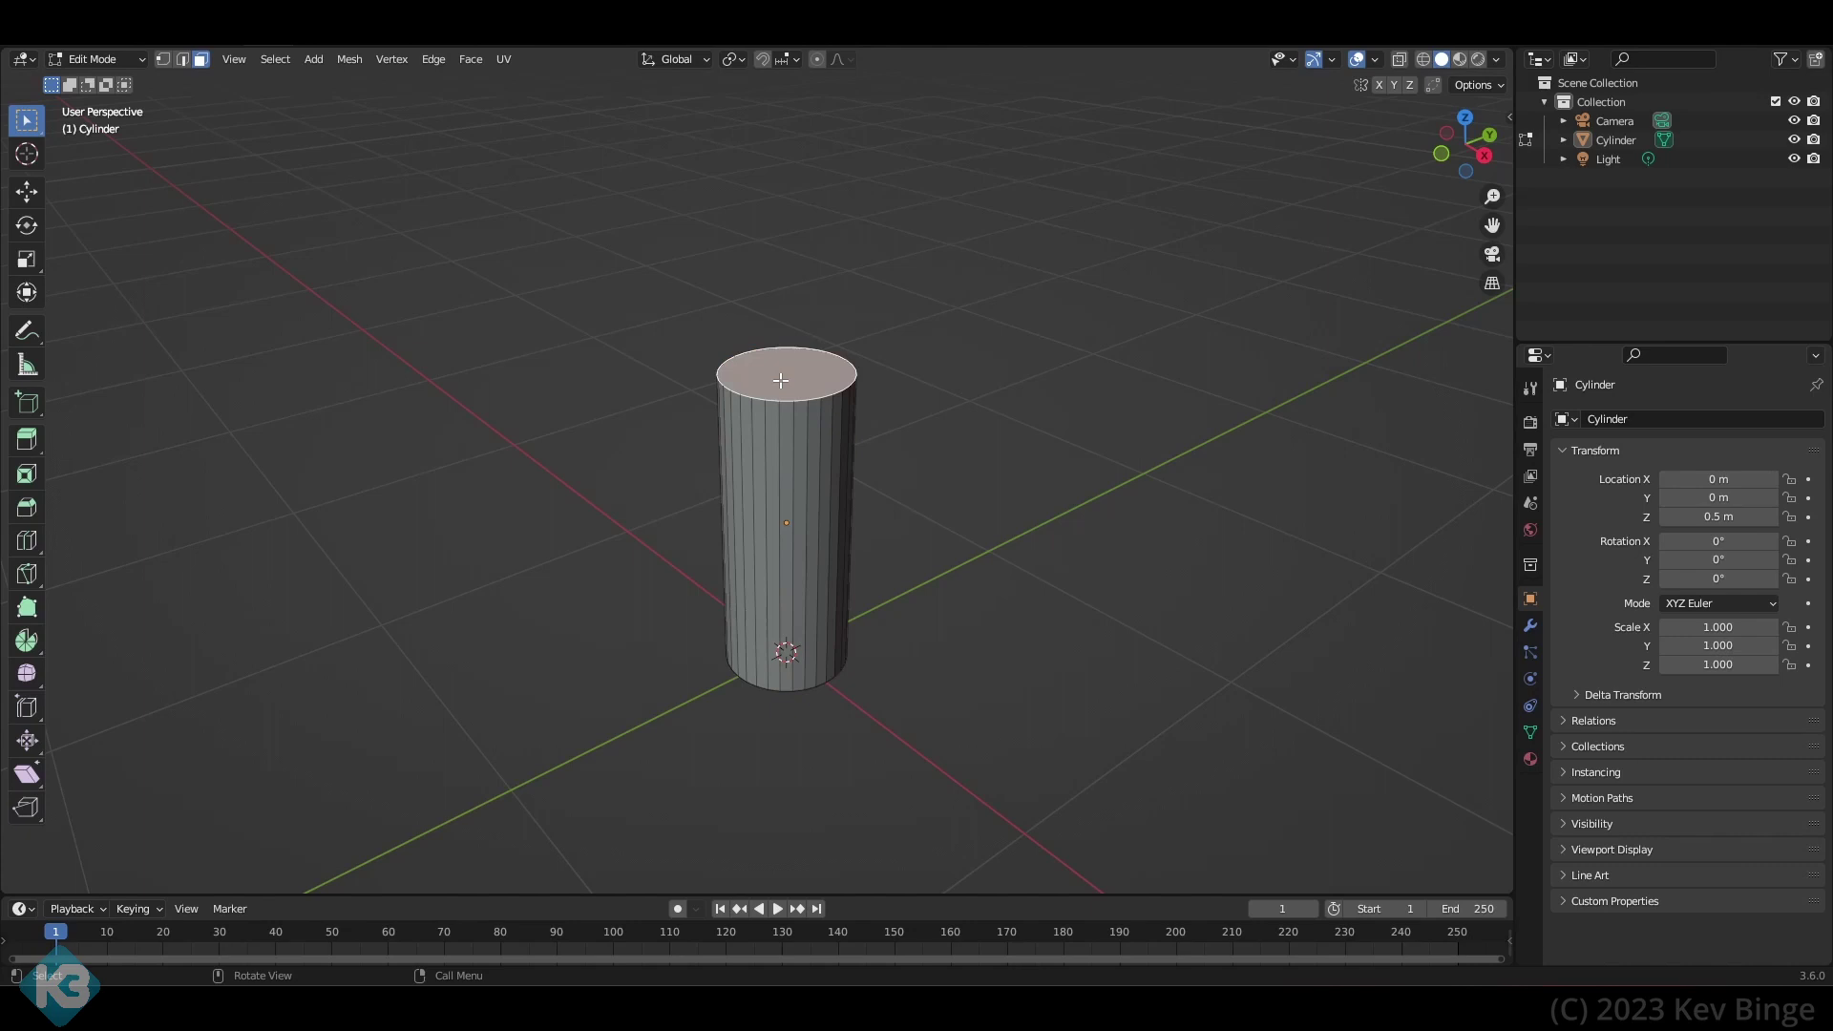
{"action": "key", "text": "s"}
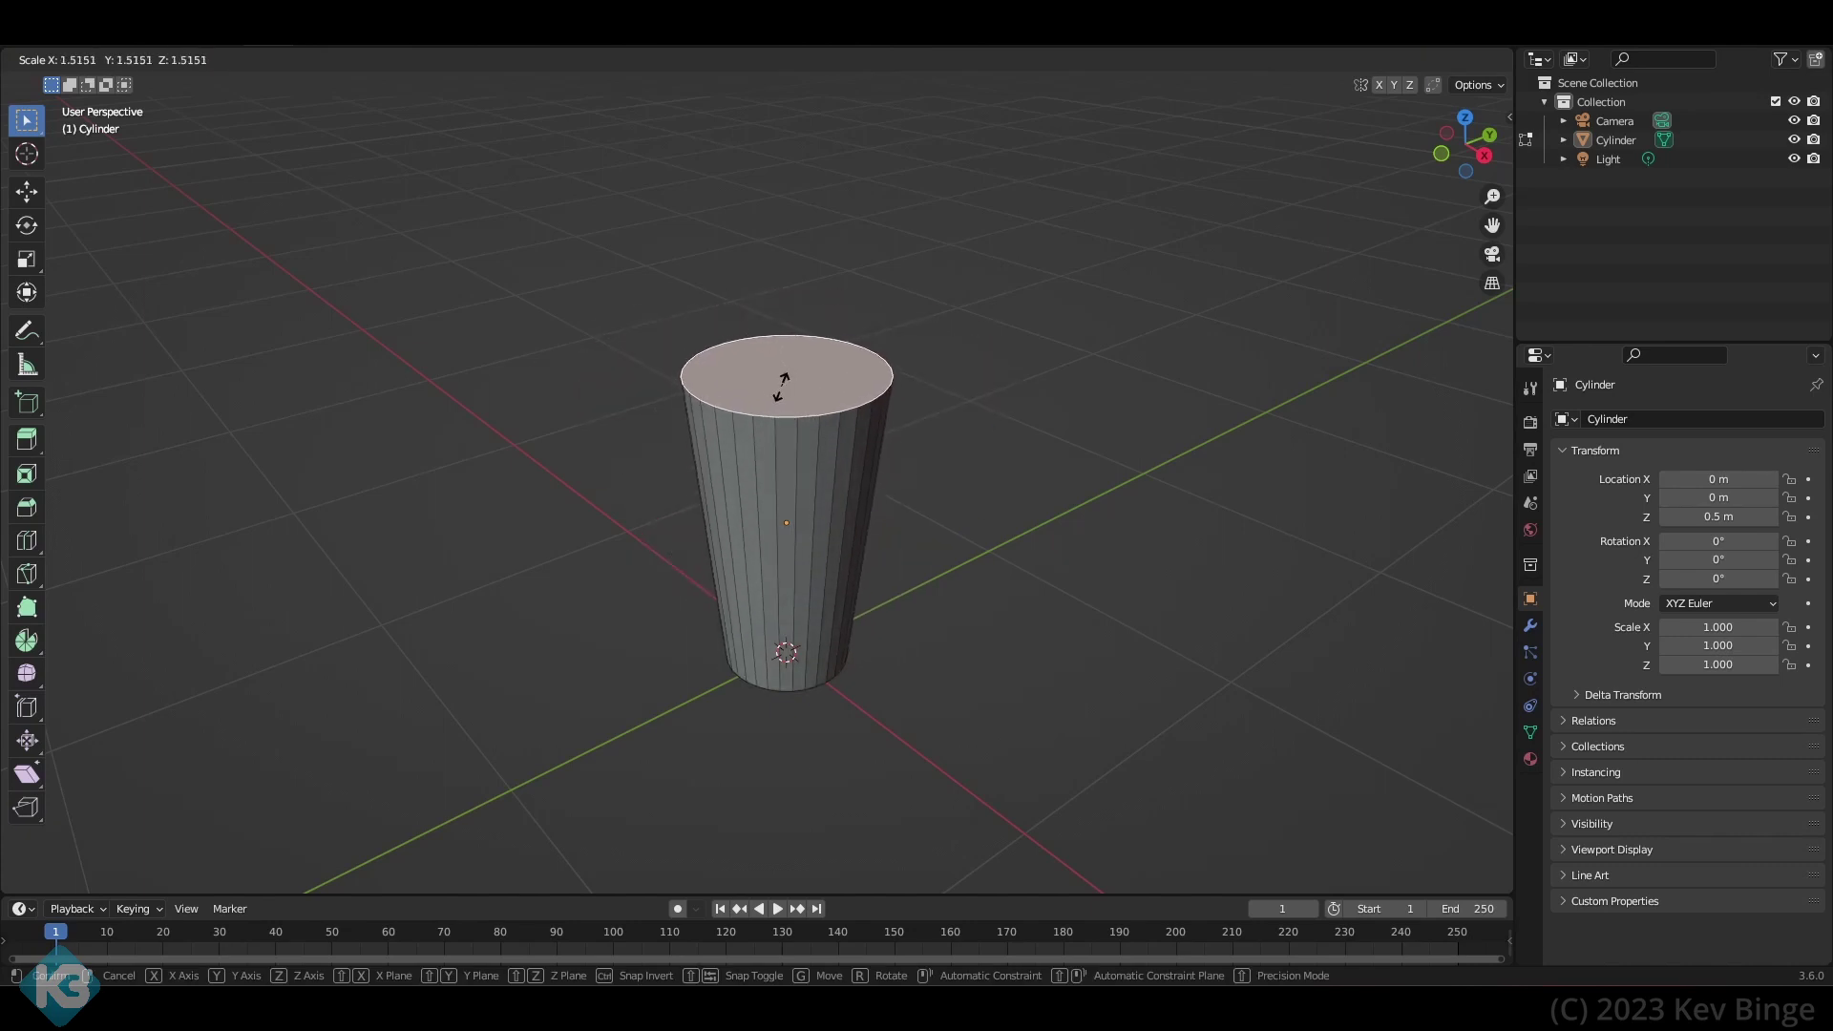
{"action": "left_click", "coordinate": [782, 387]}
{"action": "scroll", "coordinate": [814, 451], "scroll_direction": "up", "scroll_amount": 1}
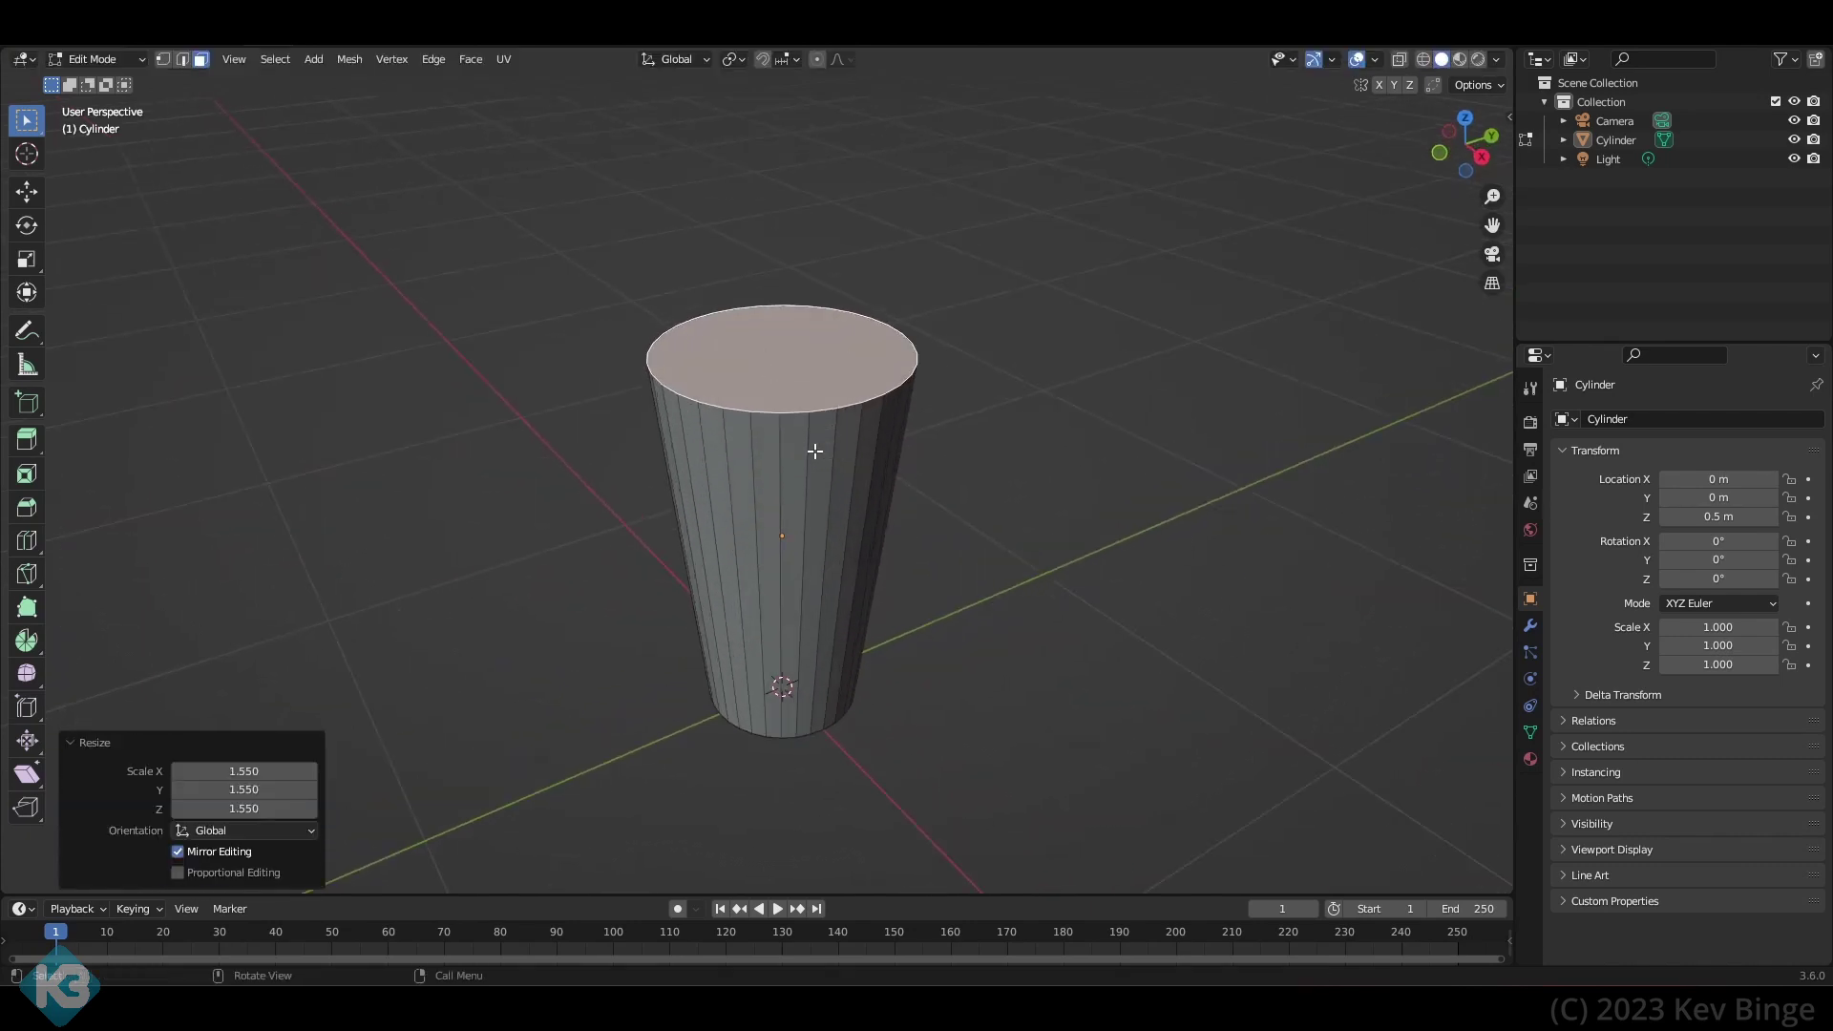
- Extrude the glass's top face in small steps and scale it inward, finally by 0.97, to form the rim
{"action": "scroll", "coordinate": [803, 427], "scroll_direction": "up", "scroll_amount": 1}
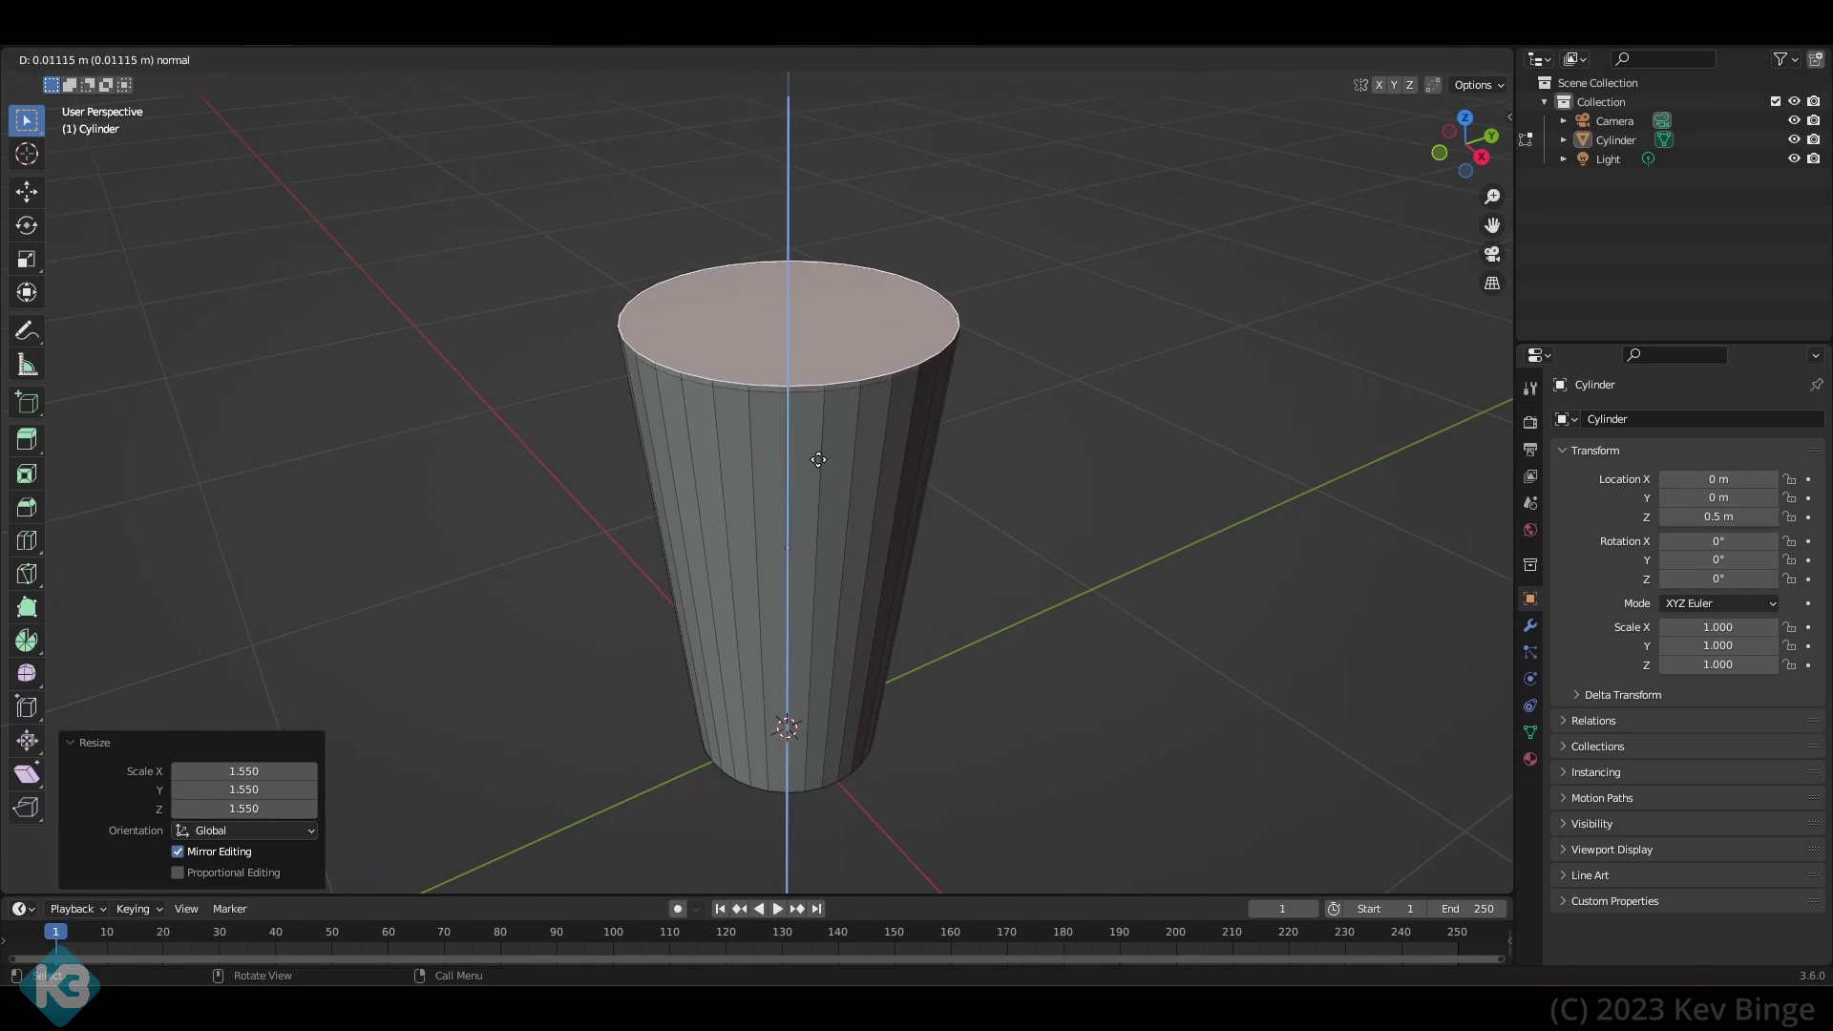
{"action": "left_click", "coordinate": [818, 461]}
{"action": "key", "text": "s"}
{"action": "left_click", "coordinate": [837, 512]}
{"action": "key", "text": "e"}
{"action": "left_click", "coordinate": [846, 552]}
{"action": "key", "text": "s"}
{"action": "left_click", "coordinate": [842, 550]}
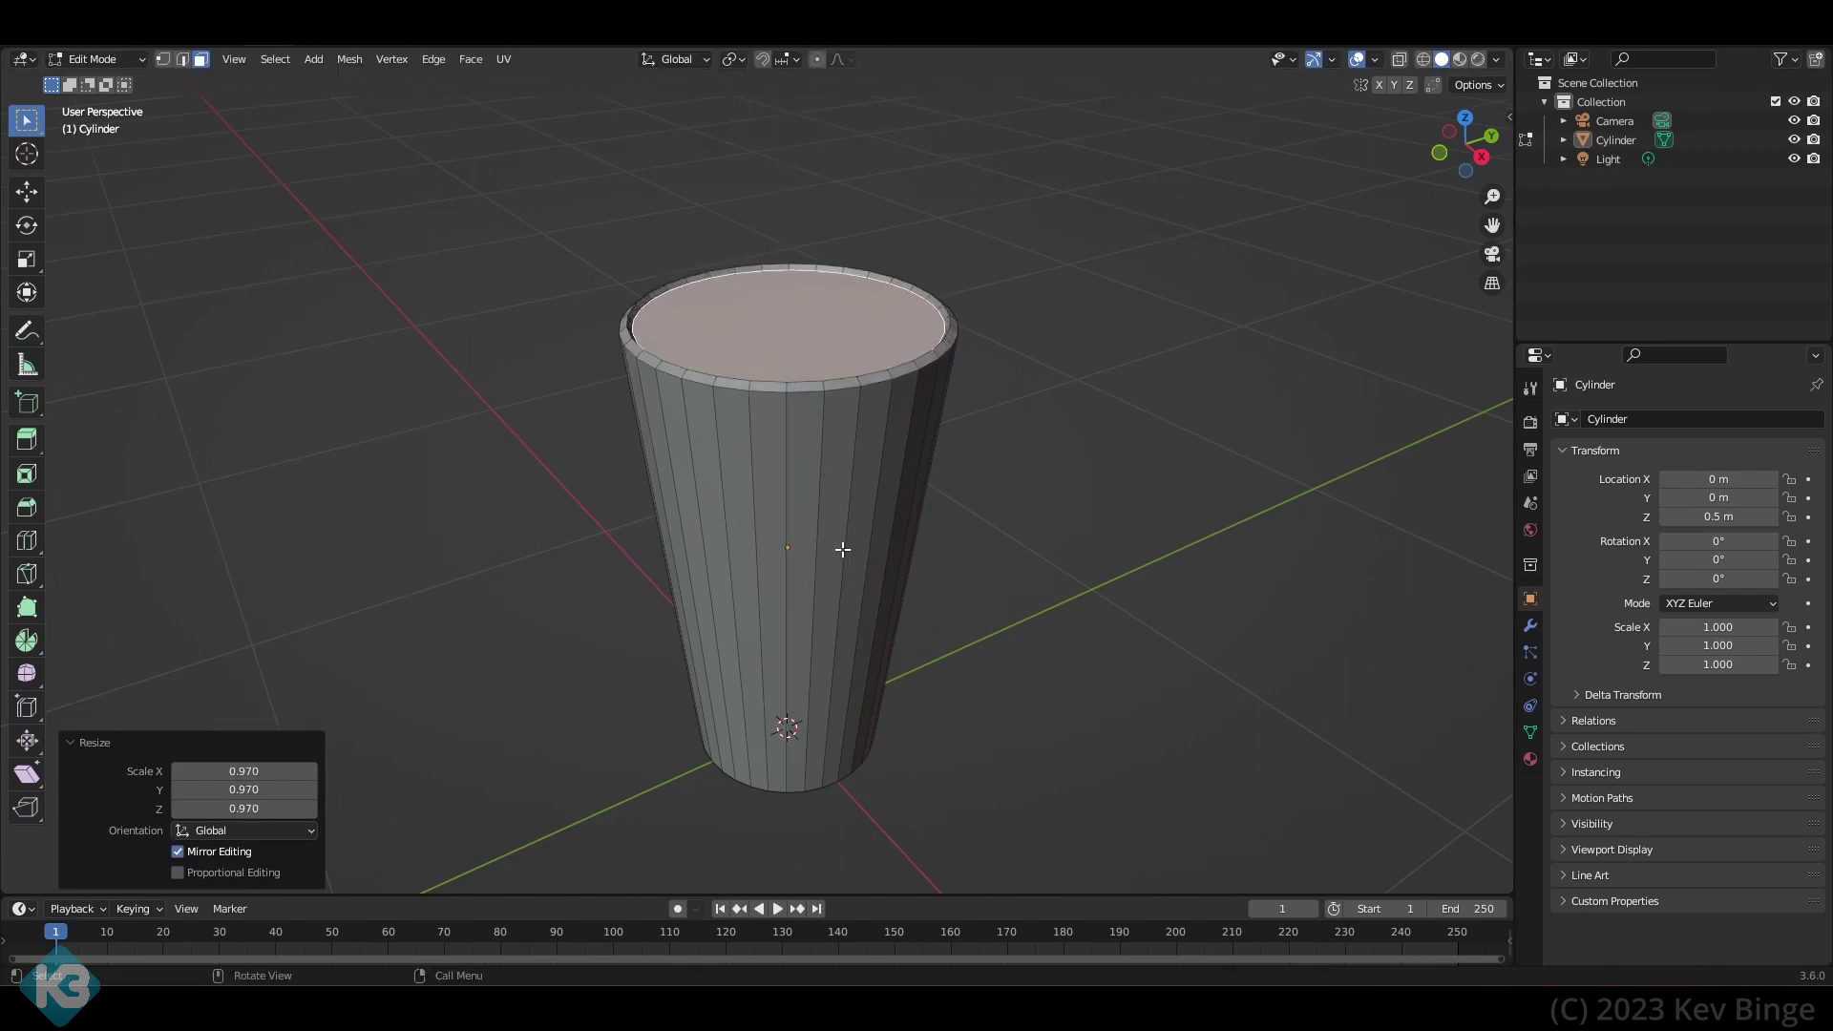
- Extrude the inner top face about 0.9 m down to hollow the glass, and add evenly spaced horizontal loop cuts around its wall
{"action": "key", "text": "e"}
{"action": "left_click", "coordinate": [839, 763]}
{"action": "left_click", "coordinate": [1481, 155]}
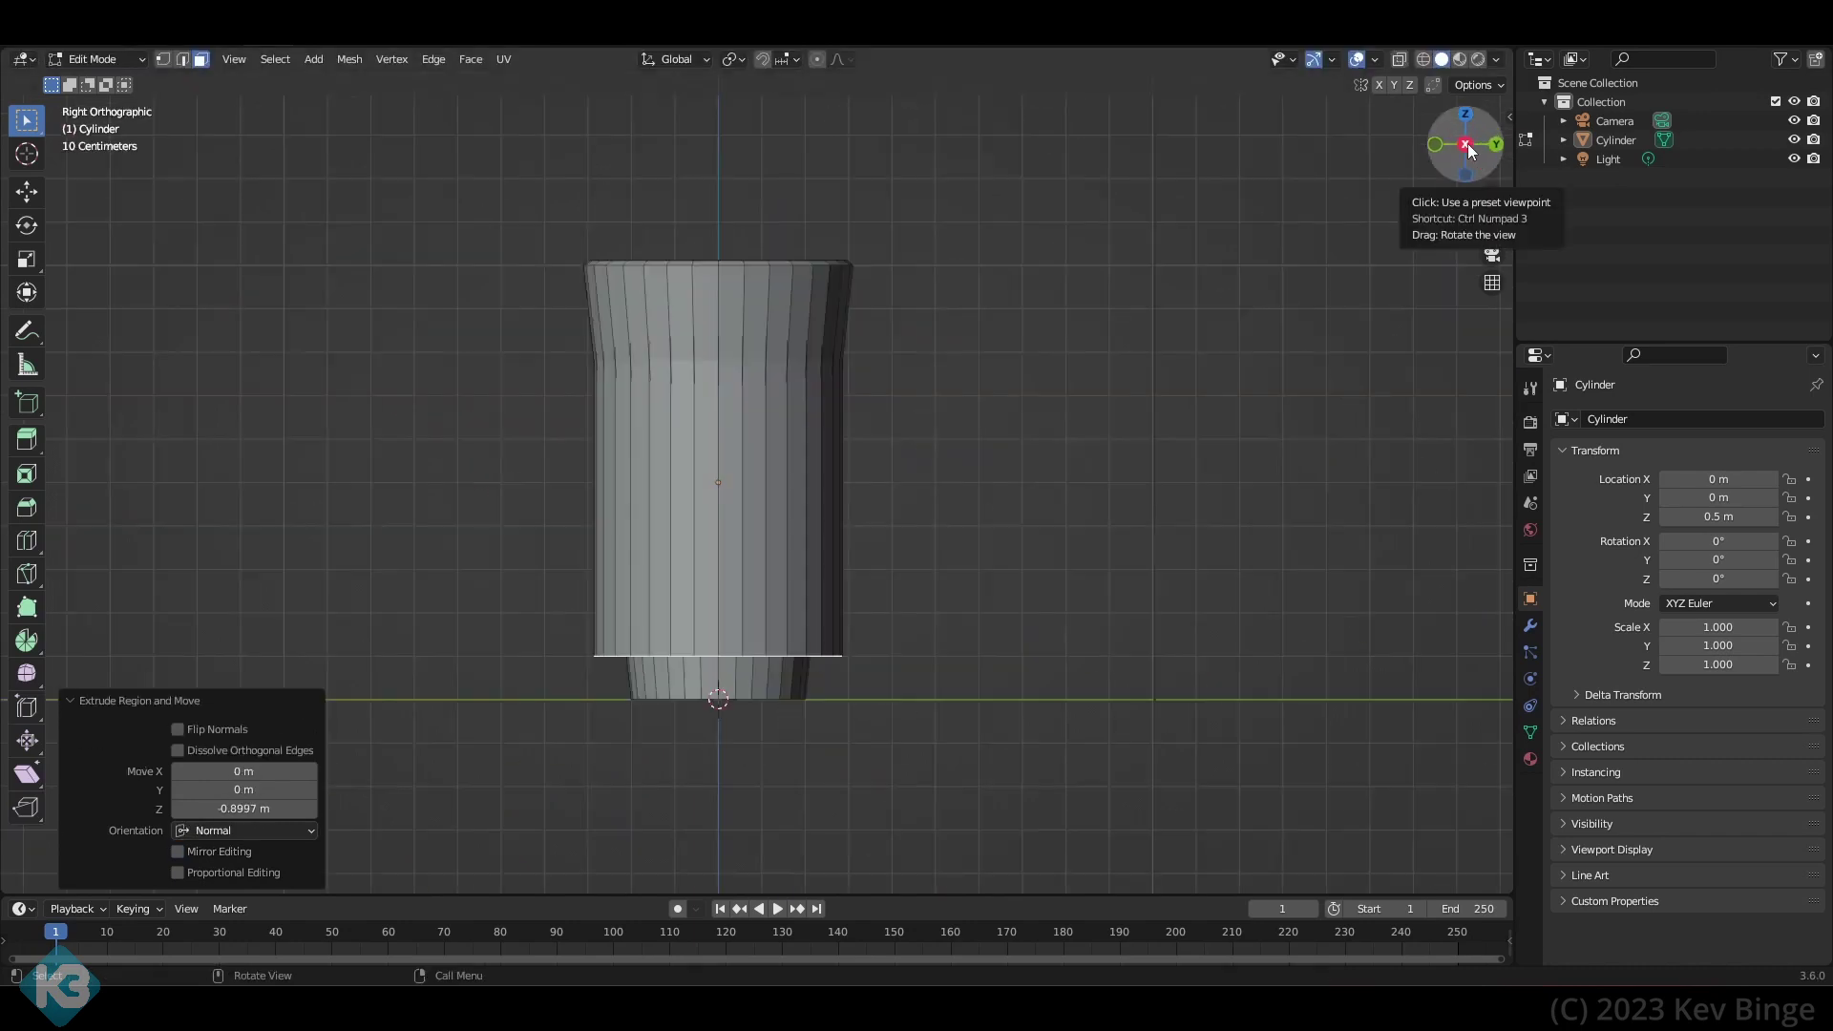
{"action": "left_click", "coordinate": [1422, 59]}
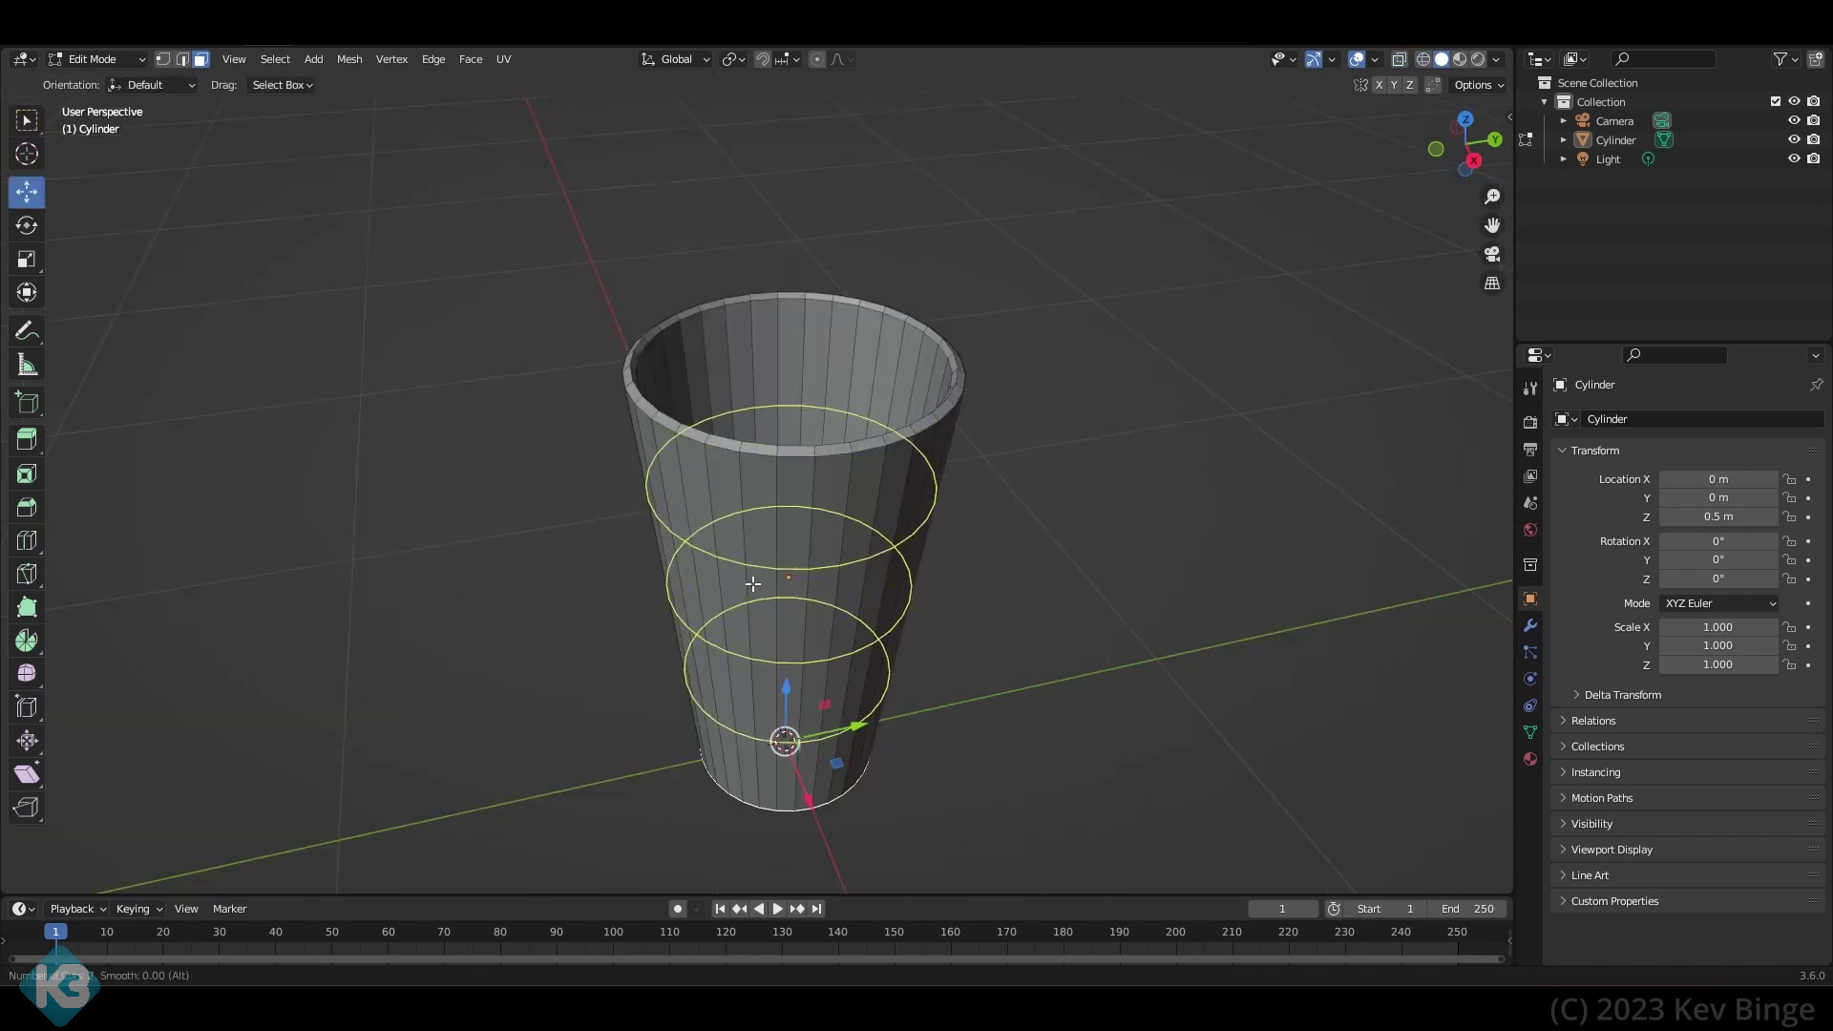
{"action": "scroll", "coordinate": [754, 583], "scroll_direction": "up", "scroll_amount": 1}
{"action": "scroll", "coordinate": [753, 583], "scroll_direction": "up", "scroll_amount": 2}
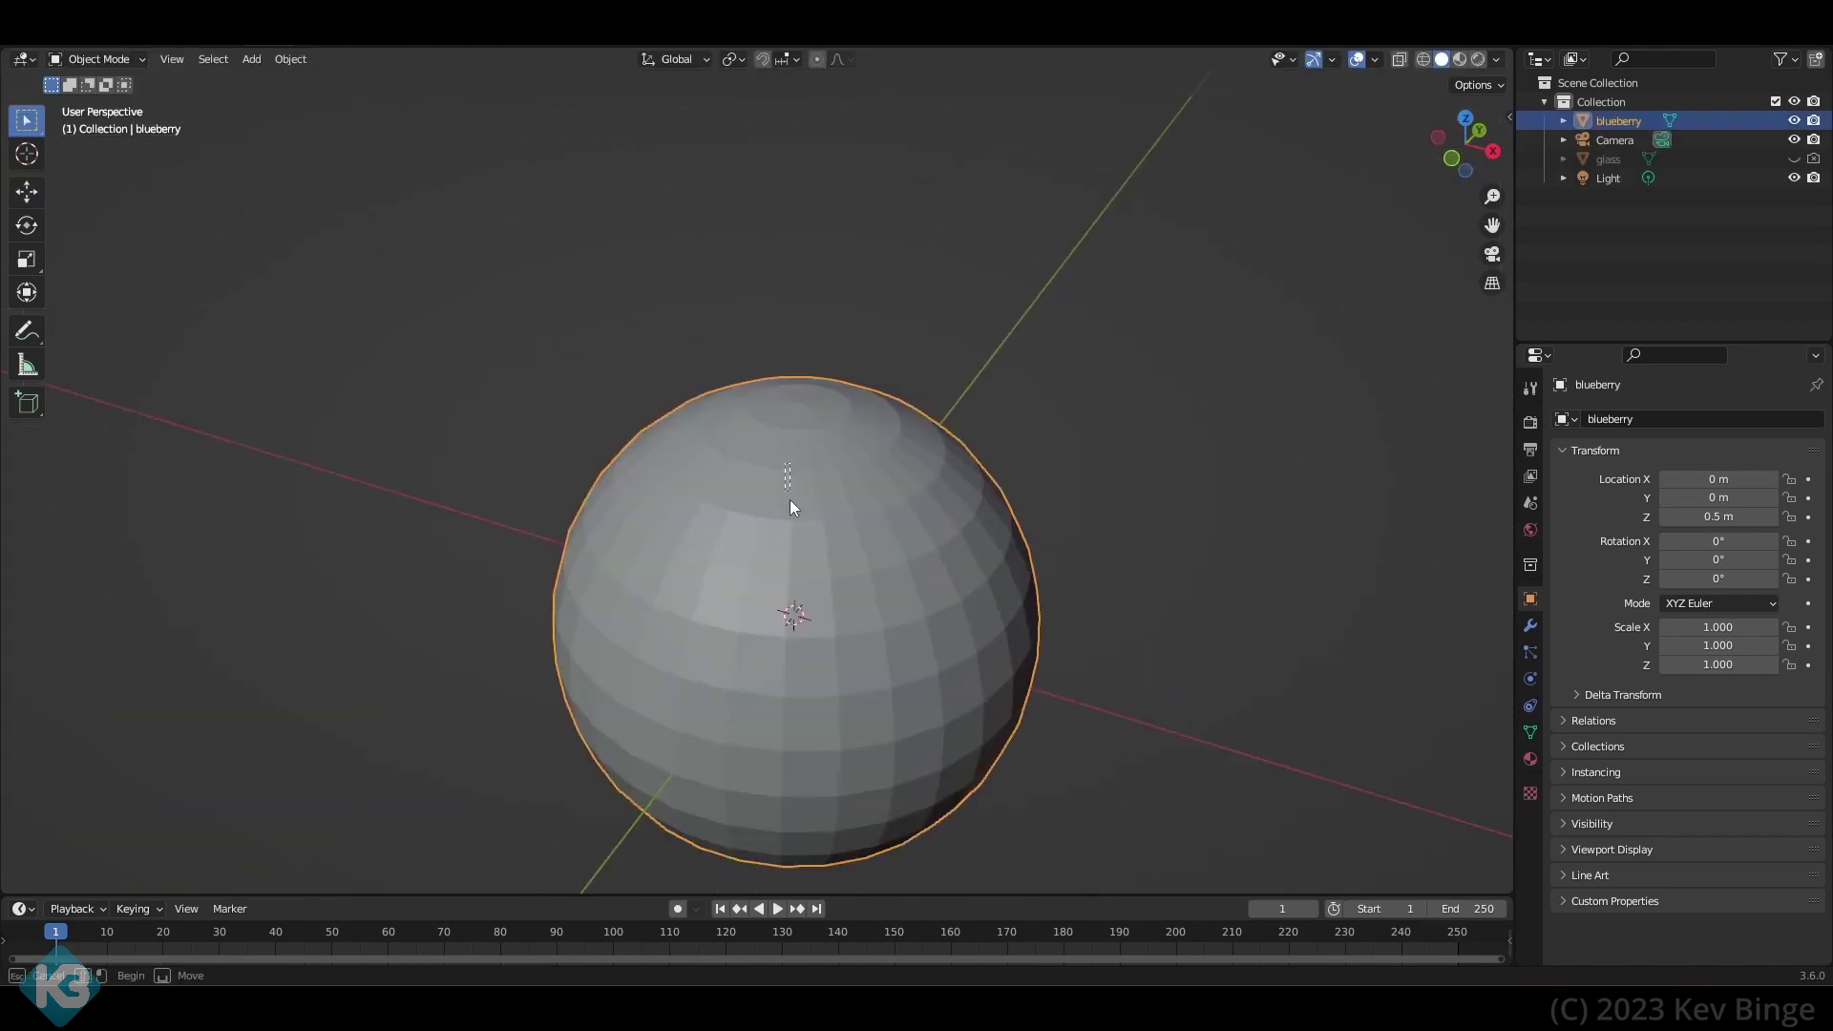
- Select the faces around the blueberry sphere's top pole, grow the selection by one ring and extrude it upward into a short collar
{"action": "scroll", "coordinate": [788, 501], "scroll_direction": "up", "scroll_amount": 2}
{"action": "middle_click_drag", "start_coordinate": [878, 645], "coordinate": [761, 332]}
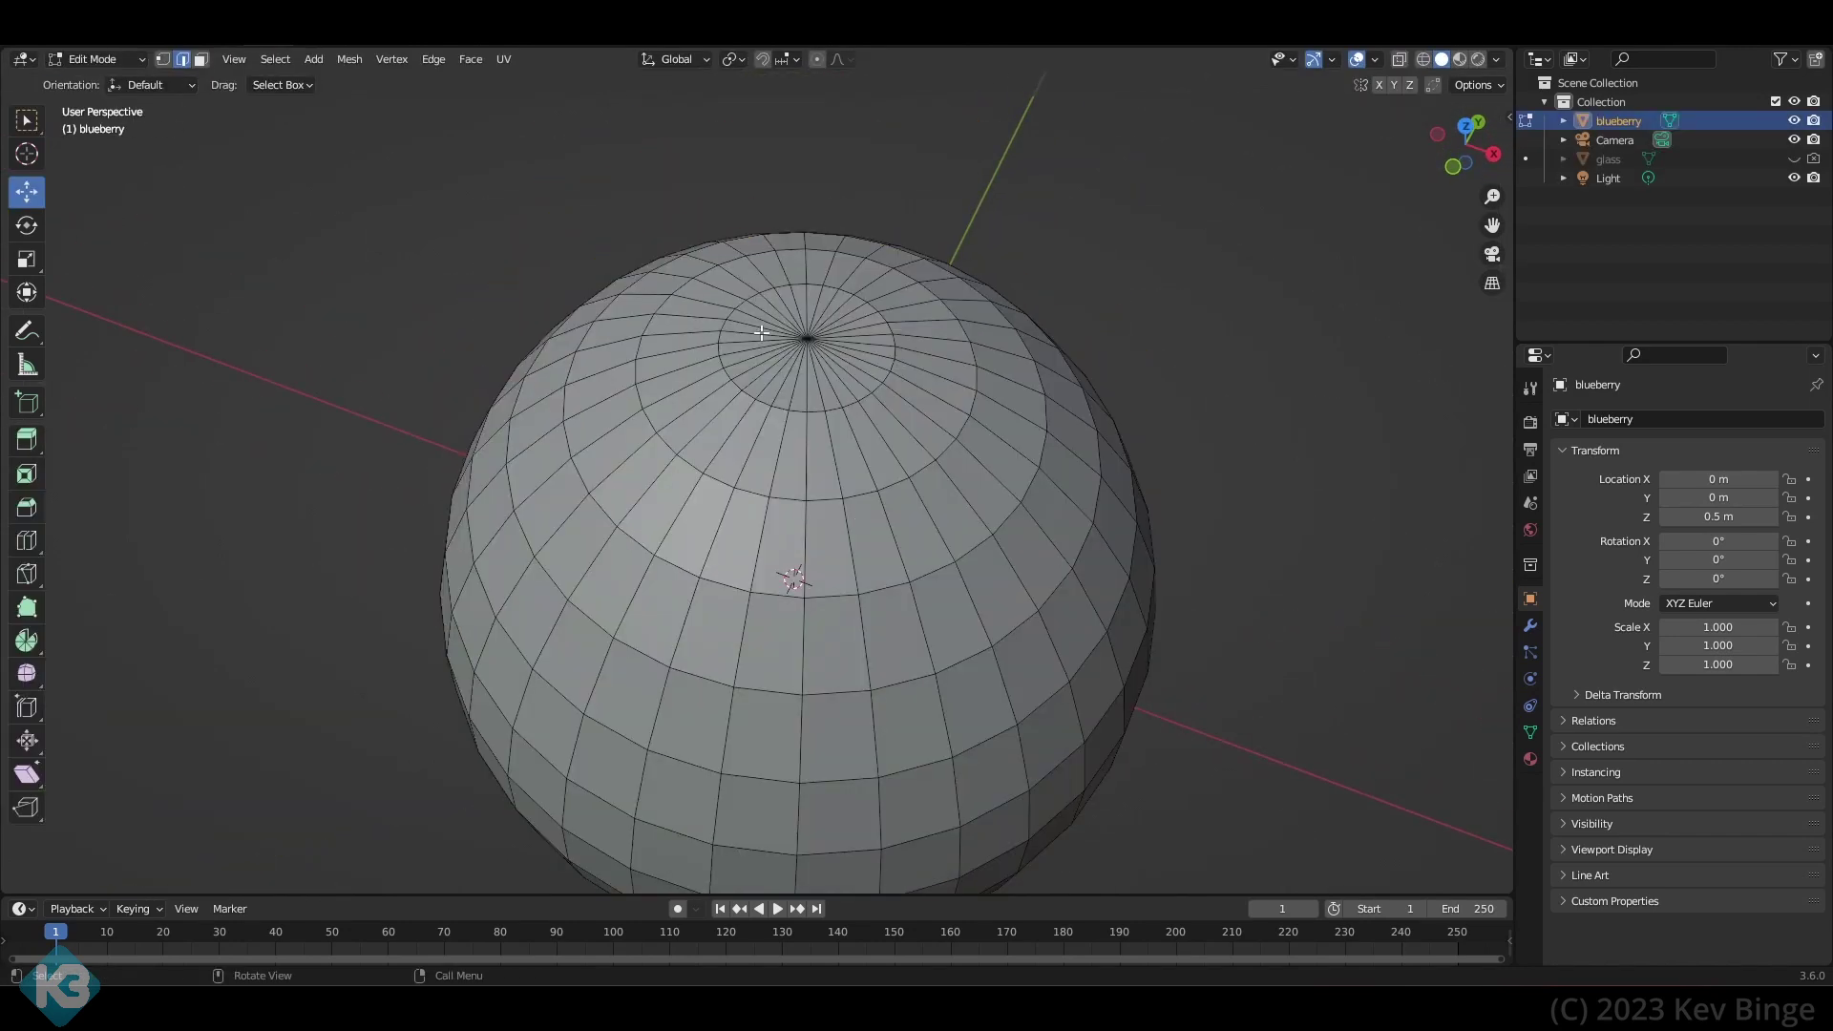
{"action": "left_click", "coordinate": [202, 63]}
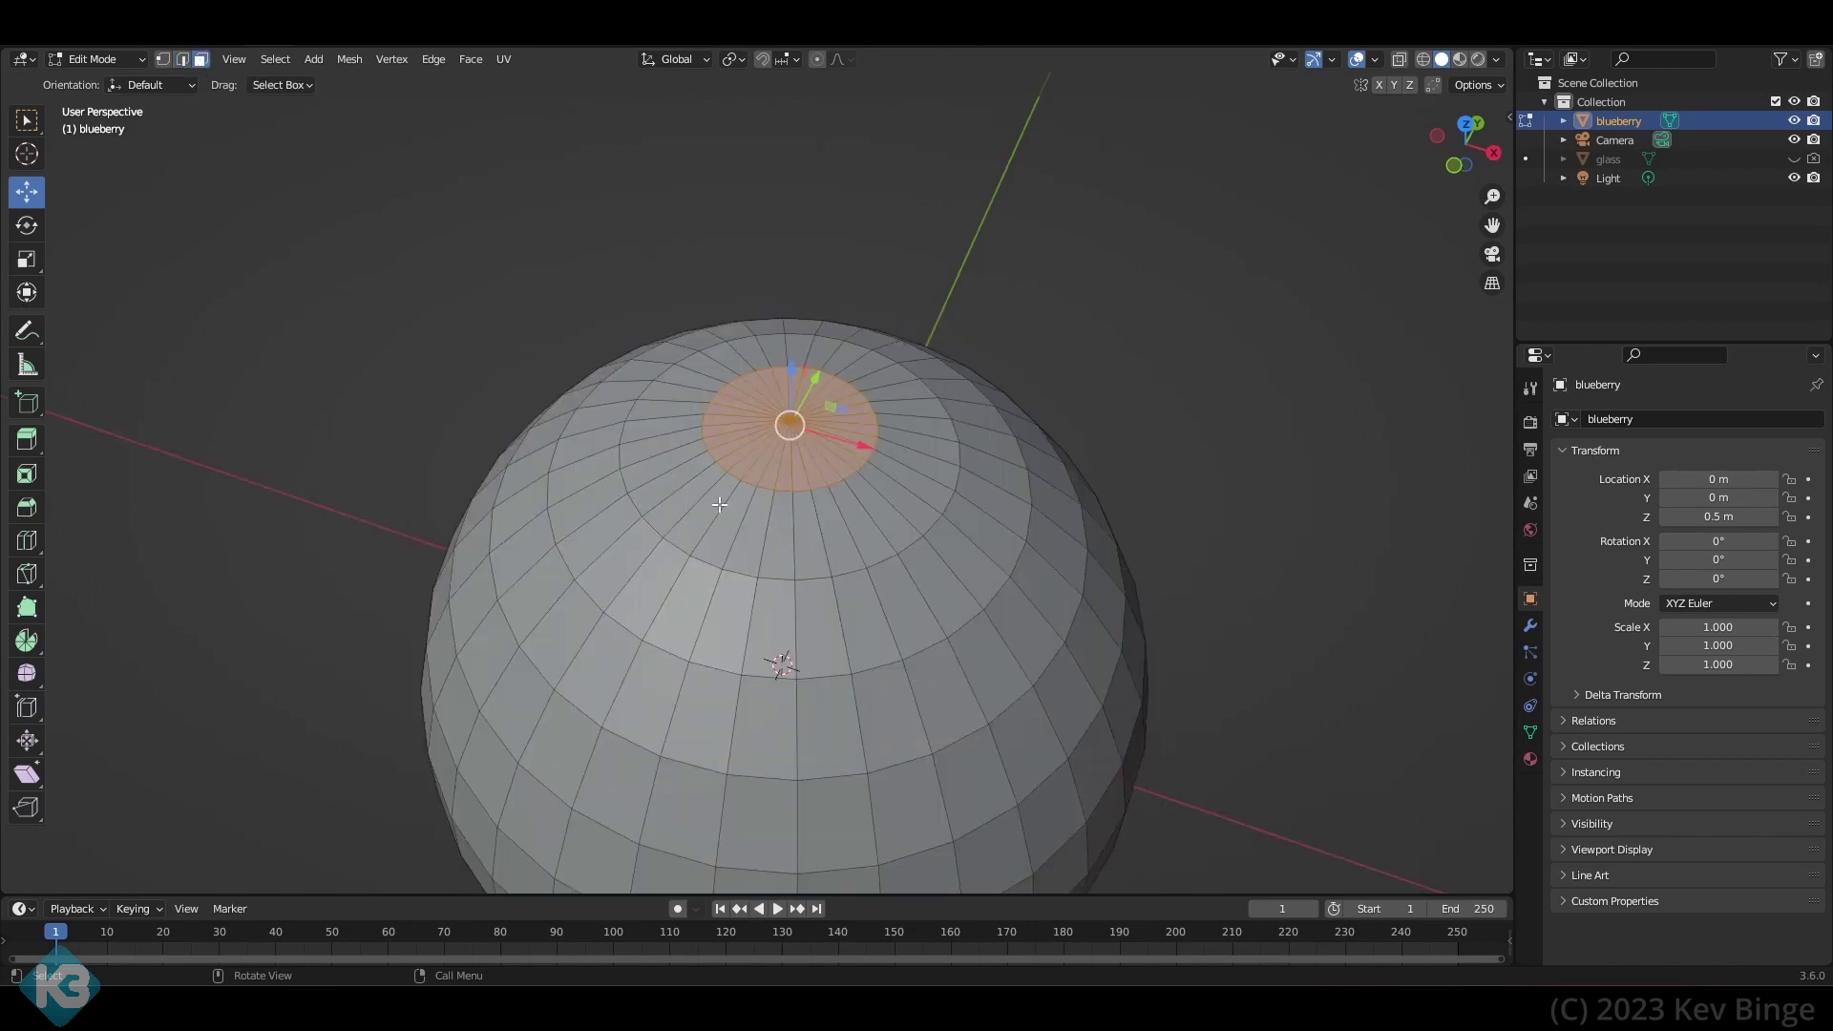
{"action": "scroll", "coordinate": [719, 504], "scroll_direction": "down", "scroll_amount": 4}
{"action": "middle_click_drag", "start_coordinate": [719, 504], "coordinate": [735, 408]}
{"action": "scroll", "coordinate": [729, 405], "scroll_direction": "up", "scroll_amount": 3}
{"action": "key", "text": "ctrl+KP_Add"}
{"action": "key", "text": "e"}
{"action": "left_click", "coordinate": [726, 452]}
{"action": "scroll", "coordinate": [817, 563], "scroll_direction": "up", "scroll_amount": 1}
- Extrude the collar's cap to form a thin inner rim and push the cap about 0.0093 m down to hollow the collar
{"action": "key", "text": "e"}
{"action": "left_click", "coordinate": [827, 571]}
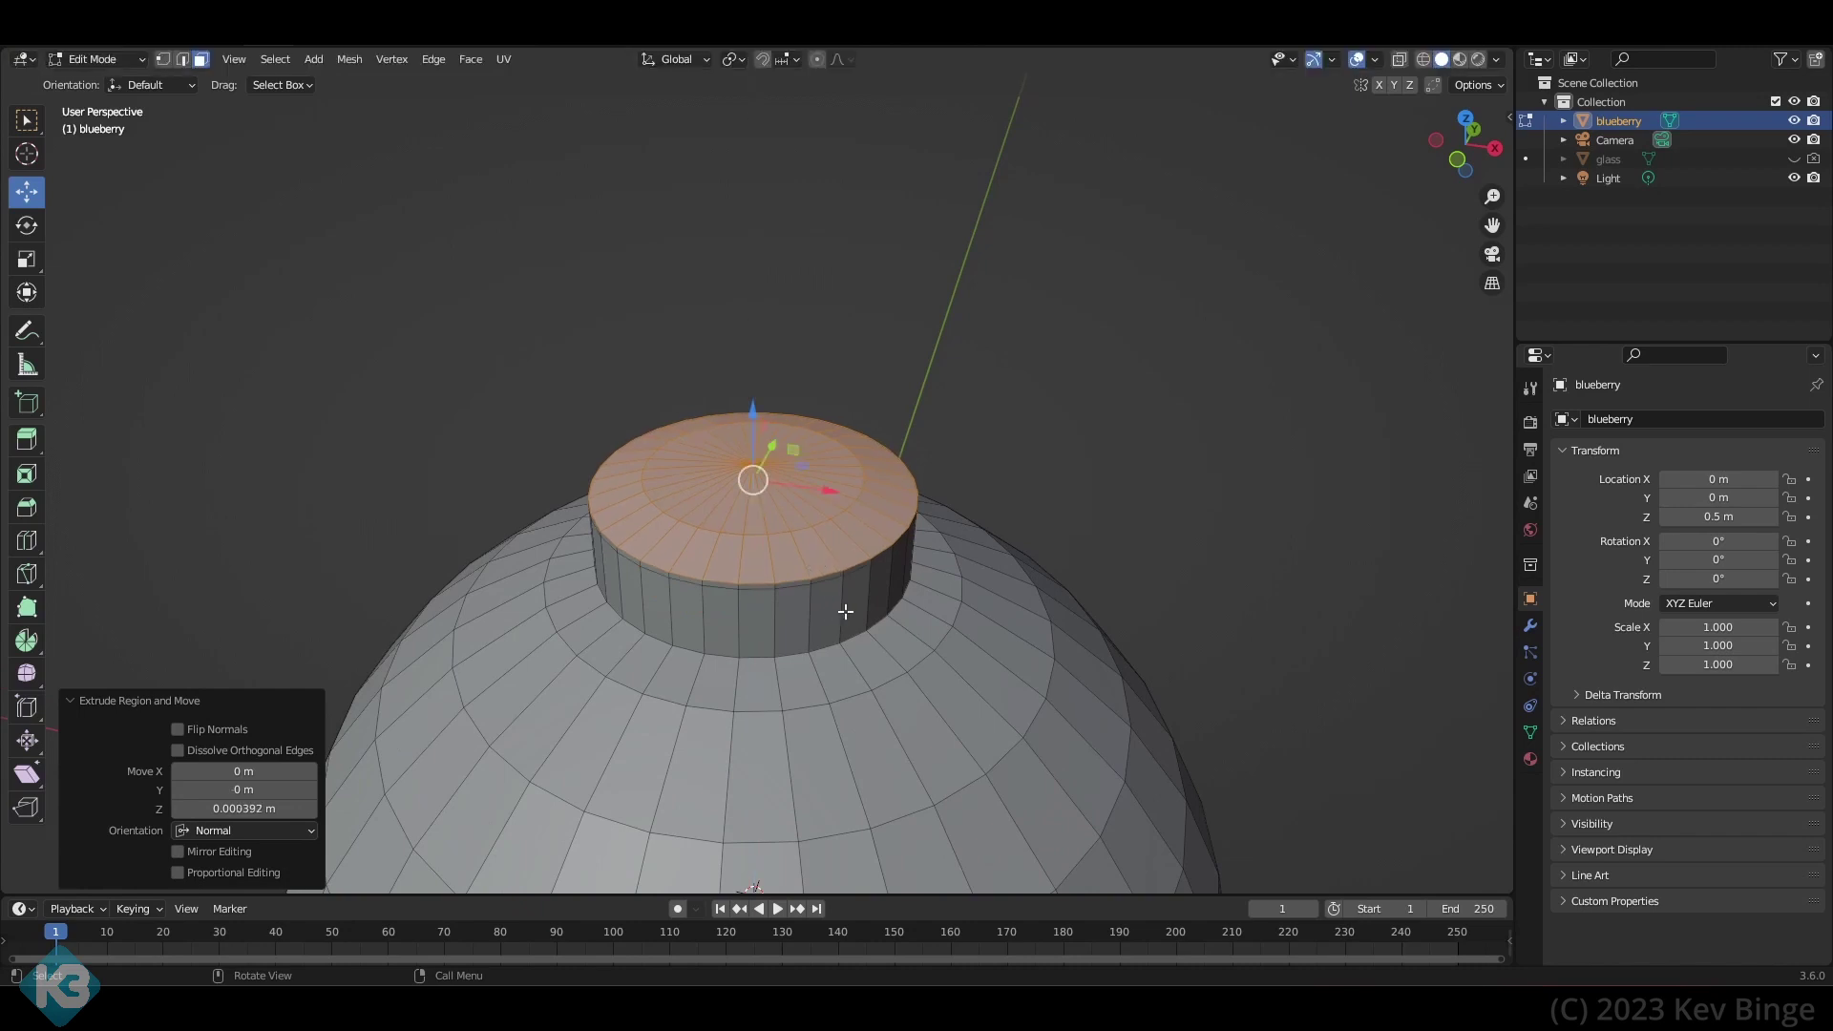
{"action": "key", "text": "e"}
{"action": "left_click", "coordinate": [754, 584]}
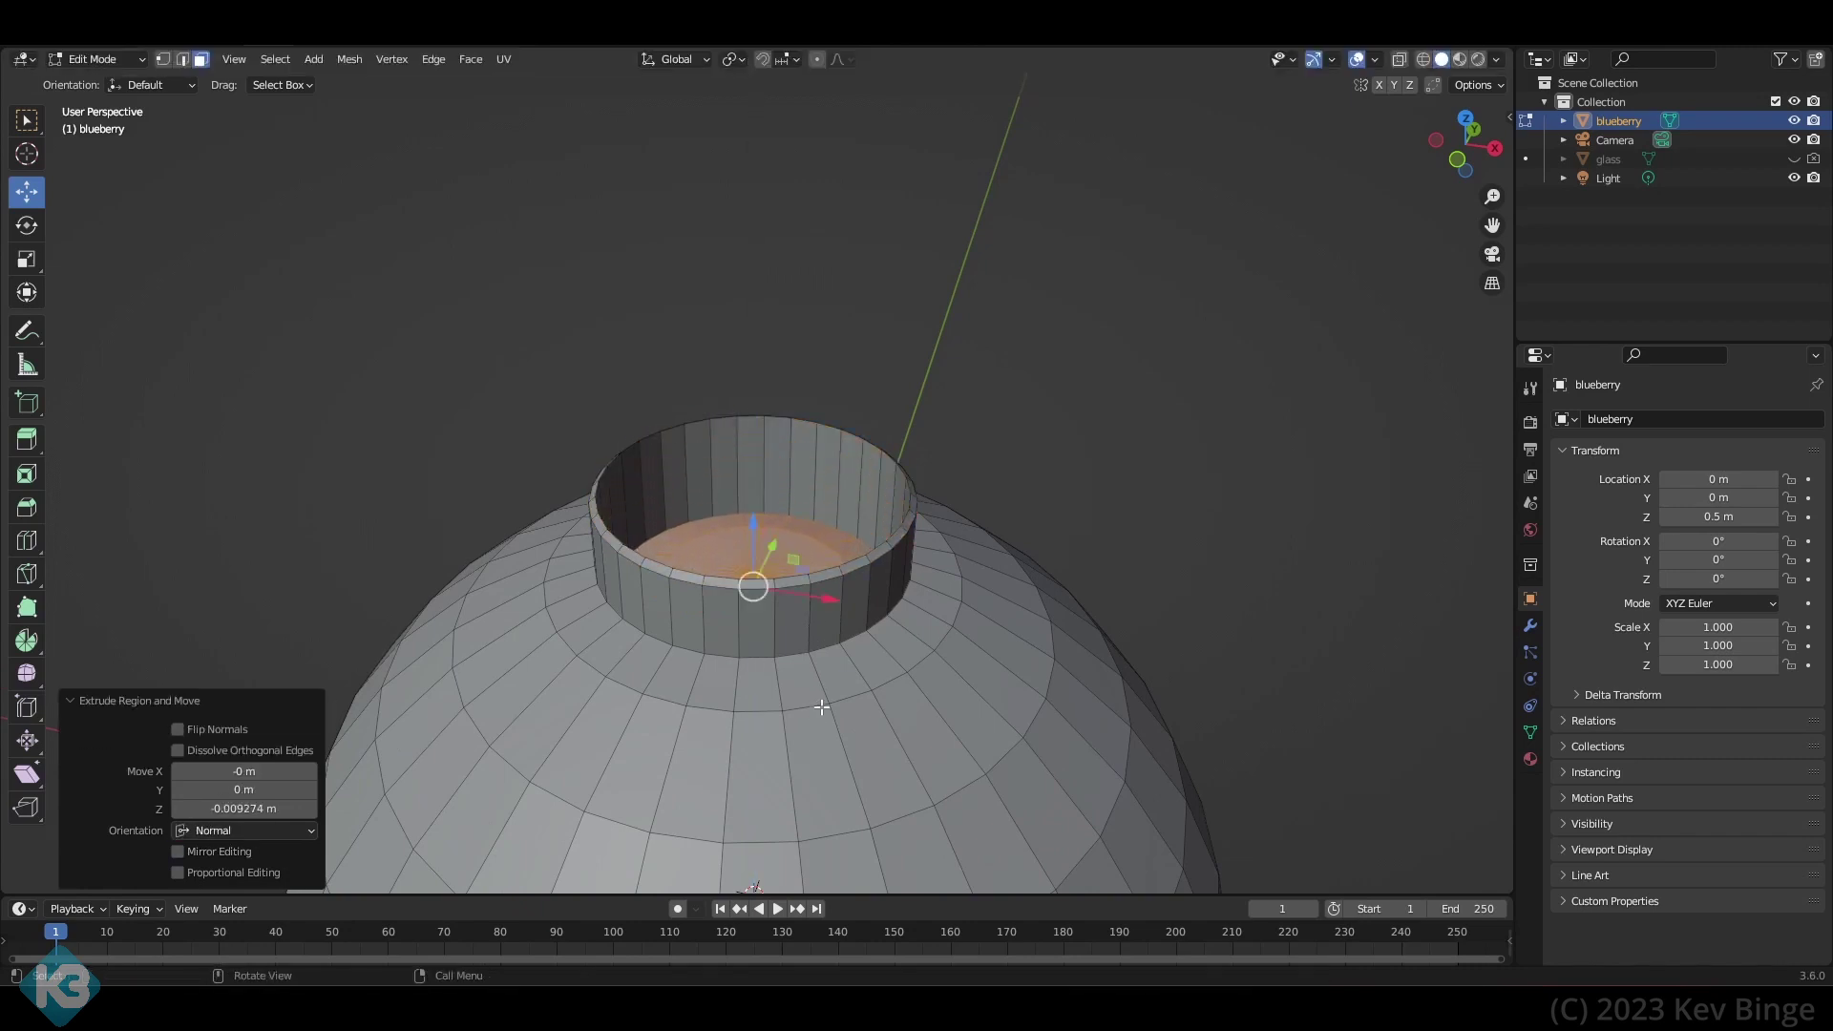
{"action": "middle_click_drag", "start_coordinate": [754, 585], "coordinate": [885, 635]}
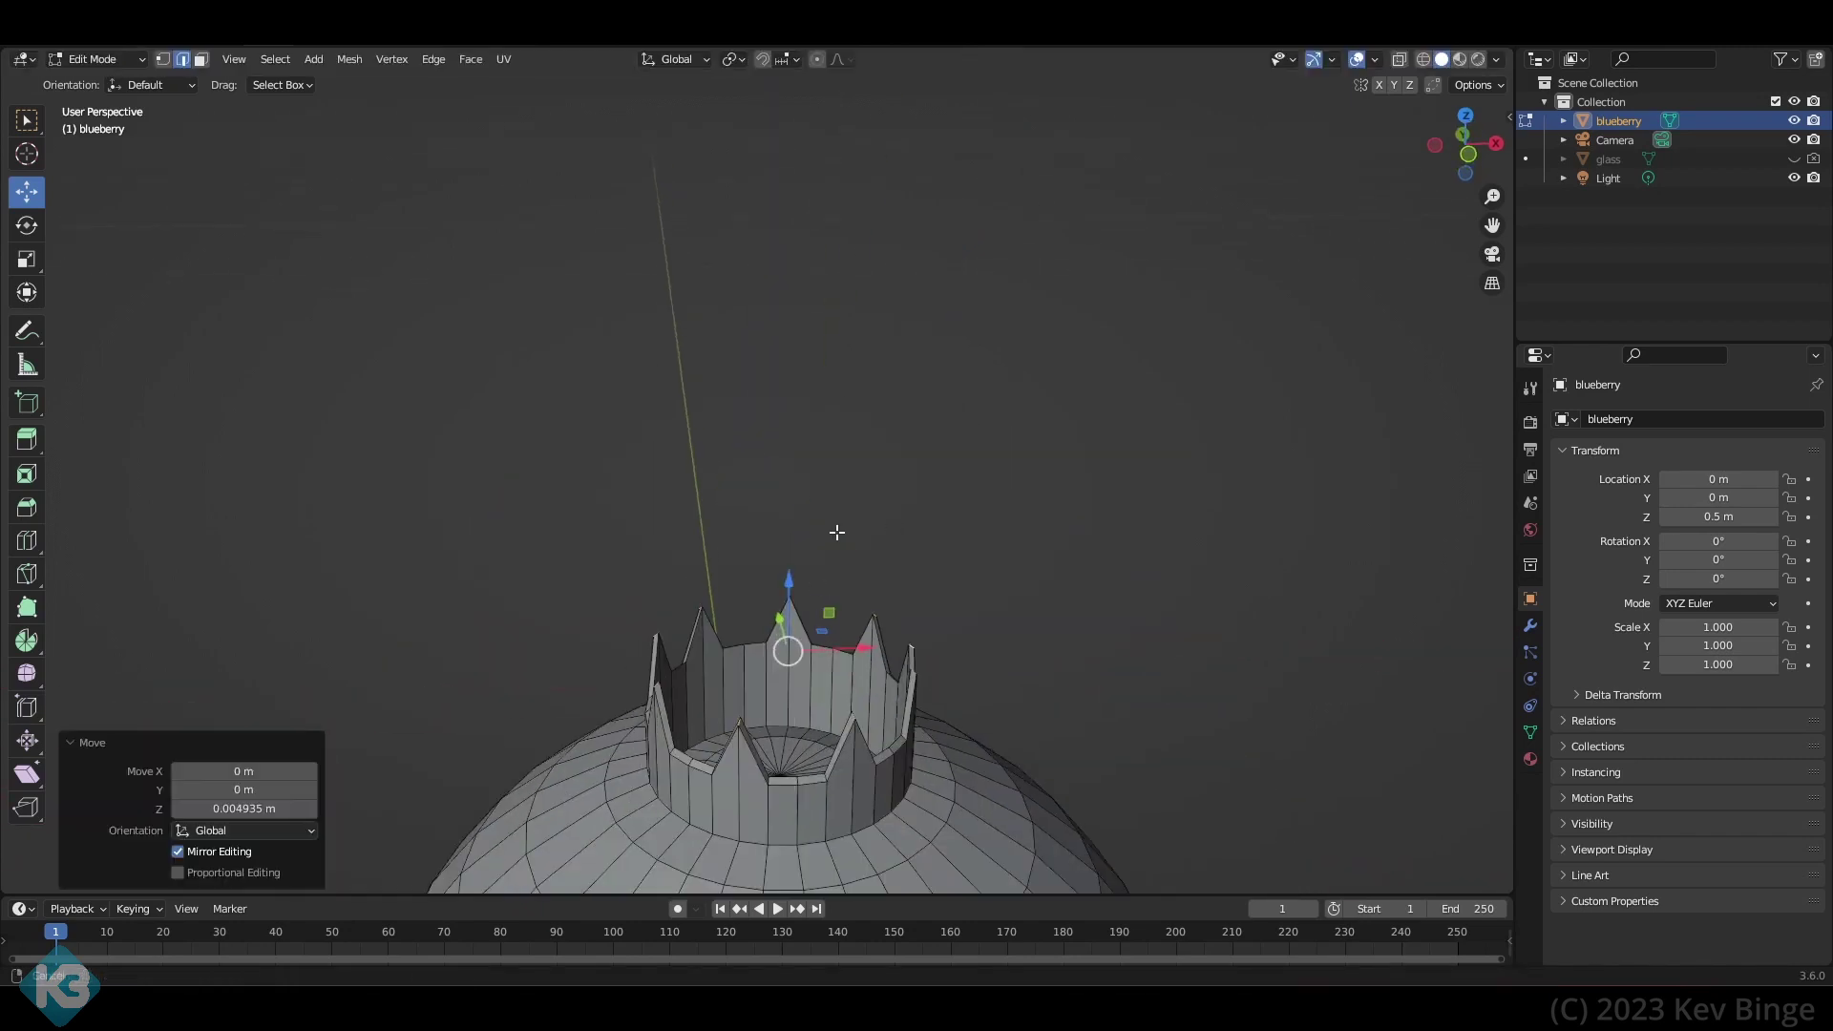
- Flare the crown's pointed tips outward by scaling them about 1.233, comparing the shape with and without the flare
{"action": "key", "text": "s"}
{"action": "left_click", "coordinate": [847, 676]}
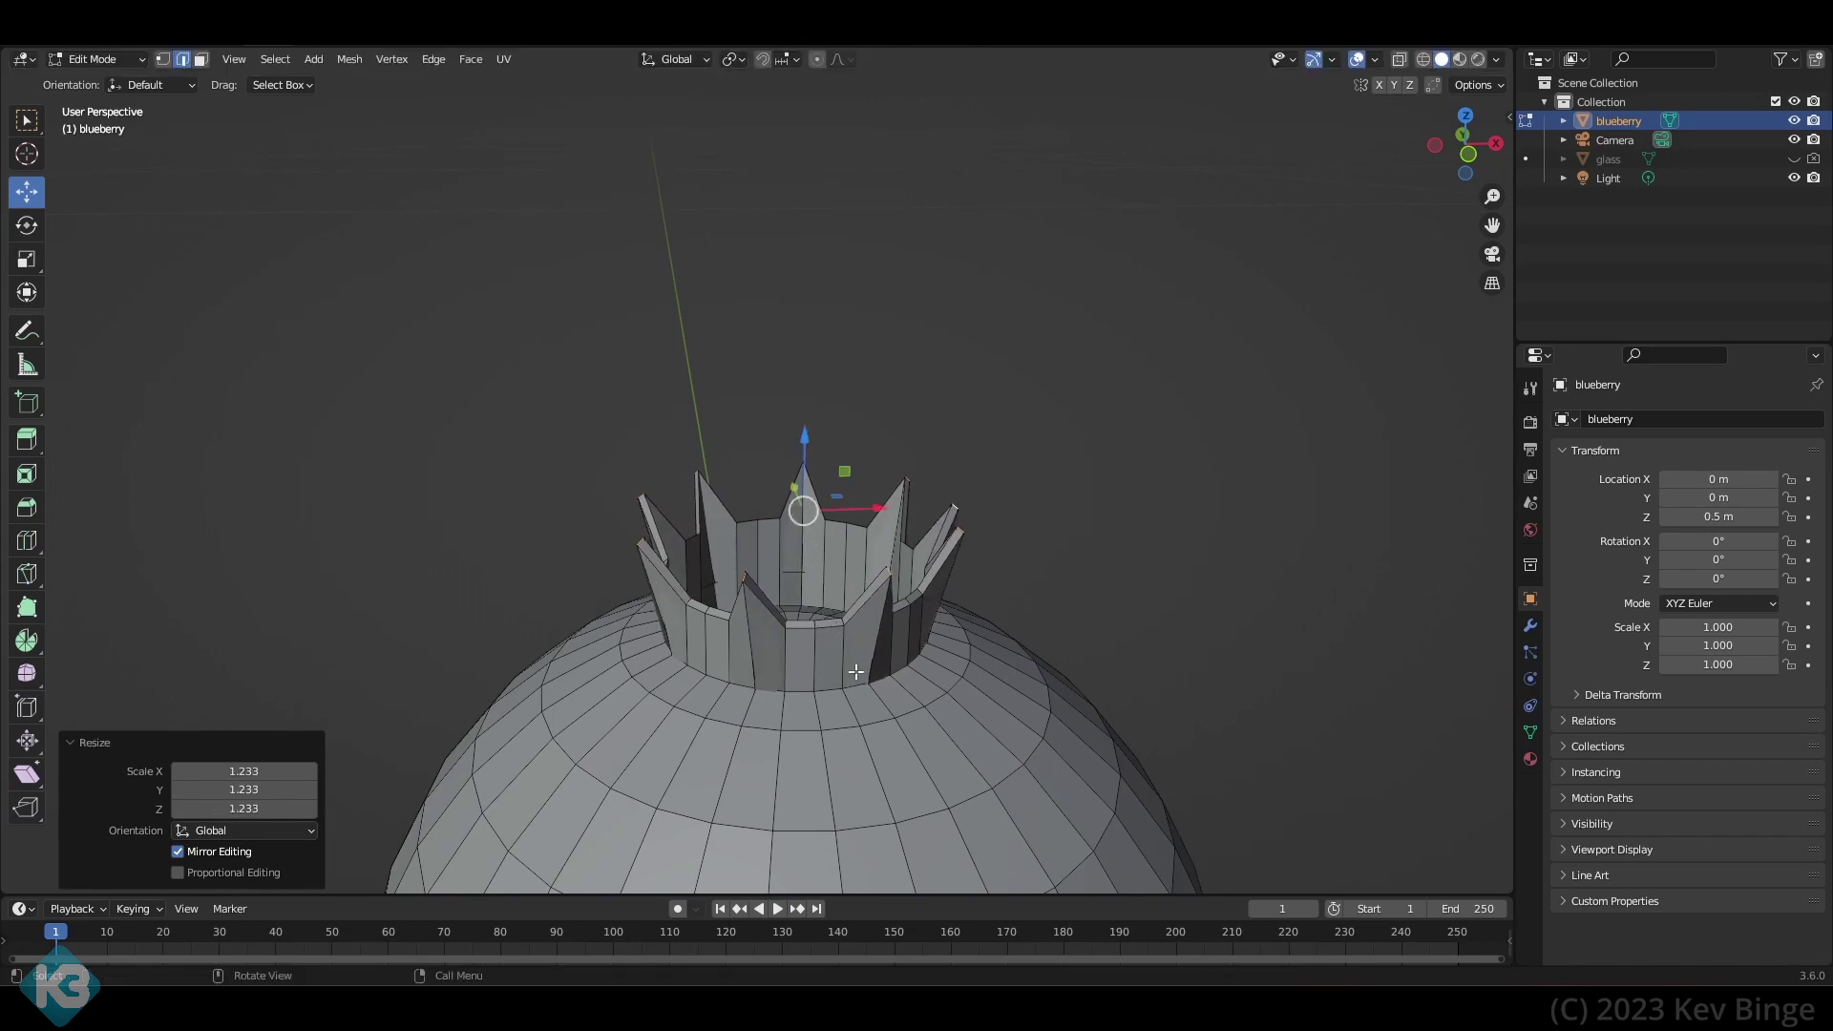
{"action": "scroll", "coordinate": [795, 597], "scroll_direction": "up", "scroll_amount": 1}
{"action": "key", "text": "ctrl+z"}
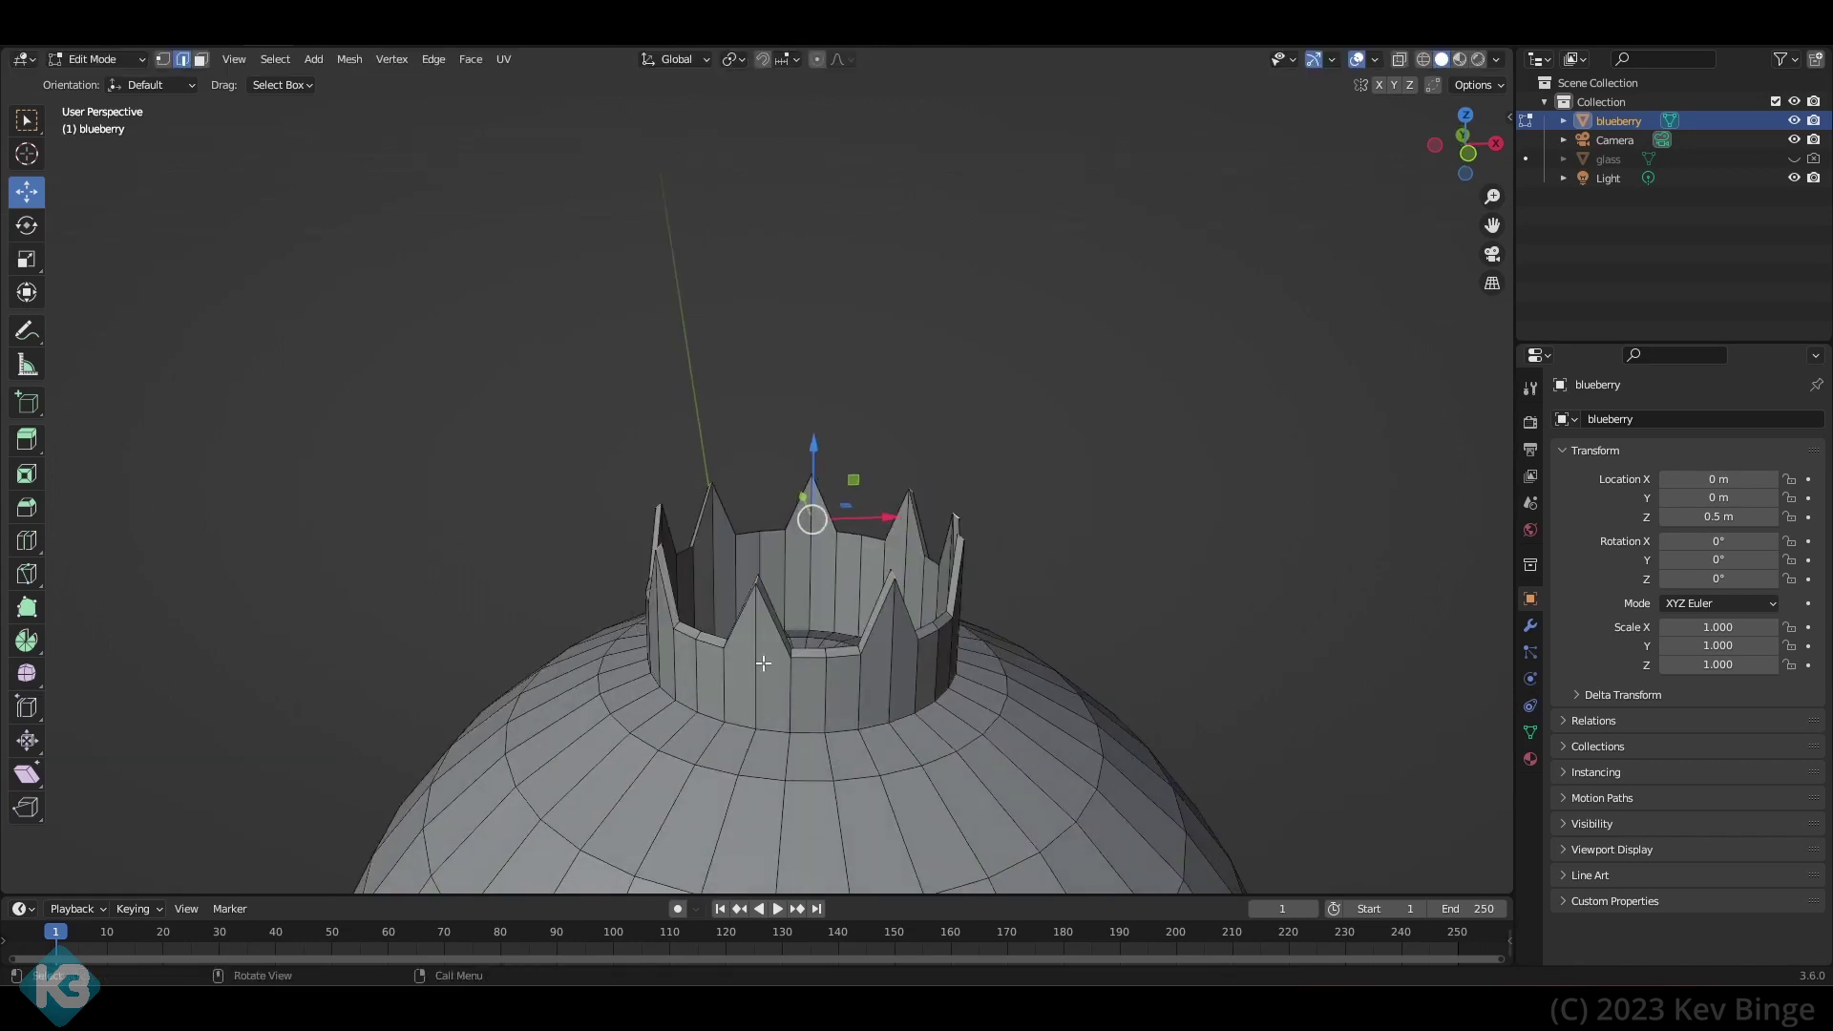
{"action": "key", "text": "ctrl+shift+z"}
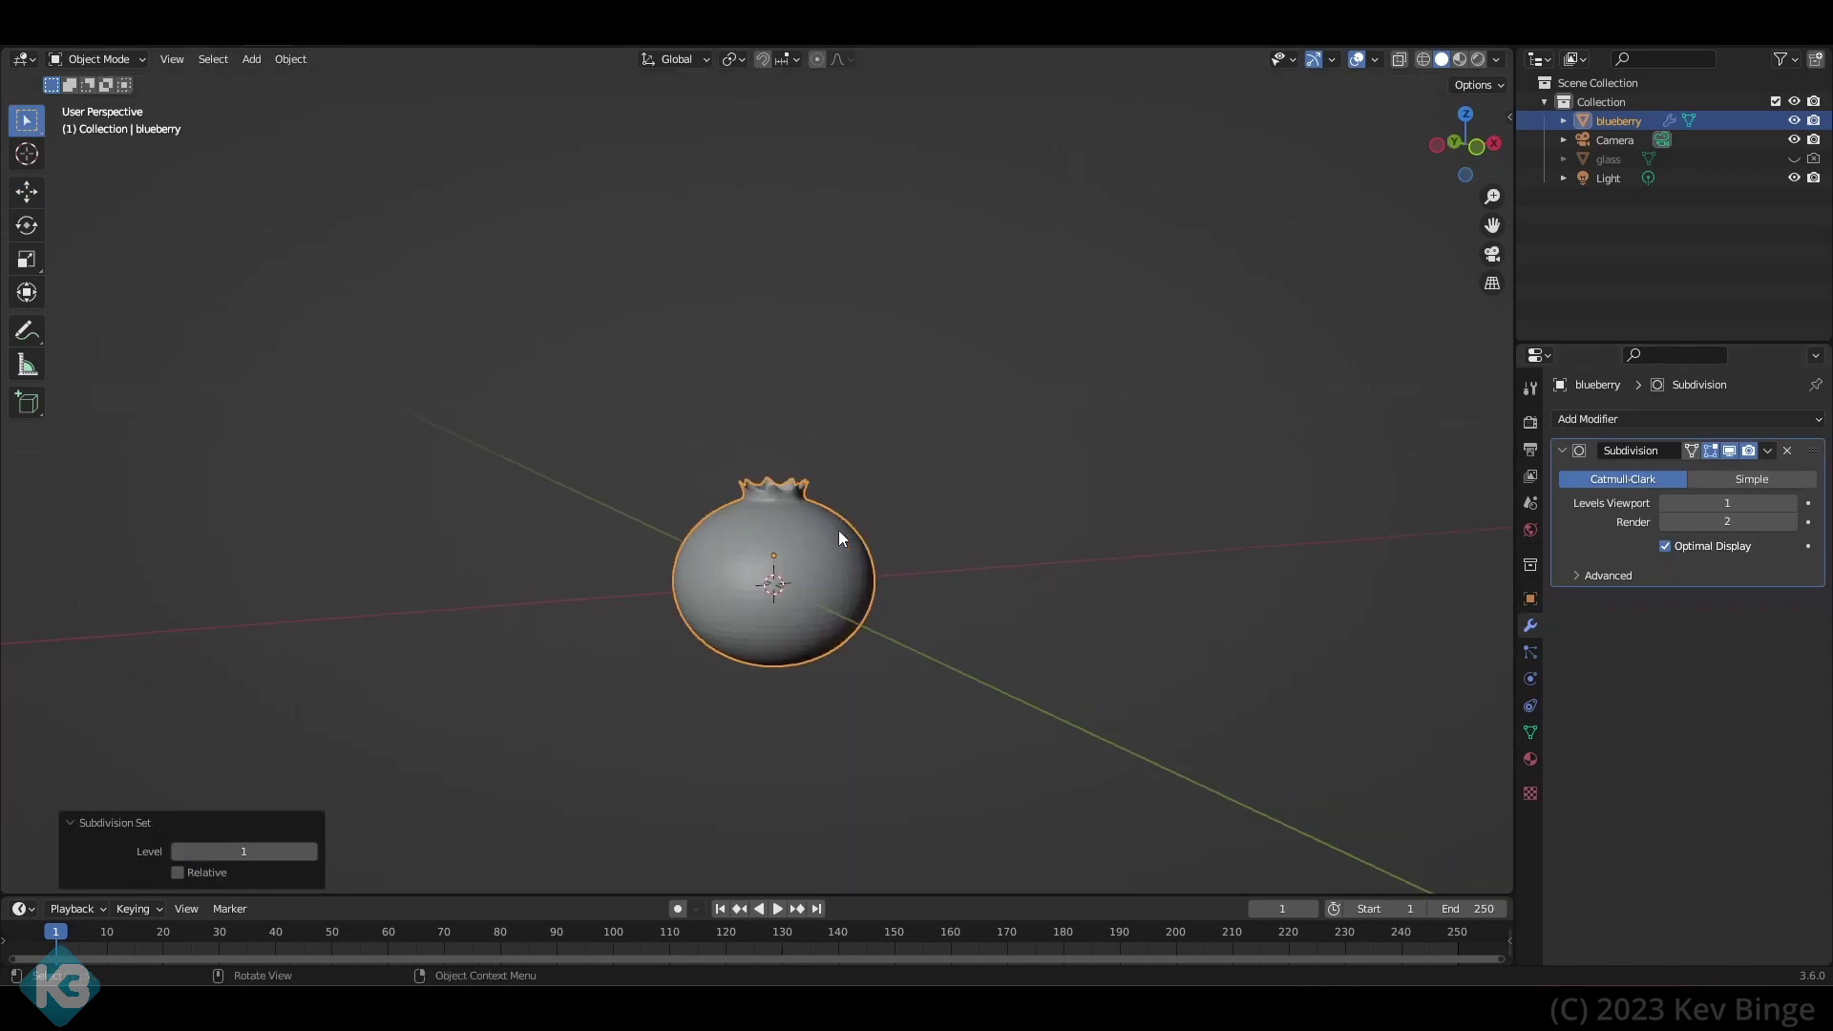
- Shade the subdivided blueberry smooth
{"action": "scroll", "coordinate": [840, 536], "scroll_direction": "up", "scroll_amount": 3}
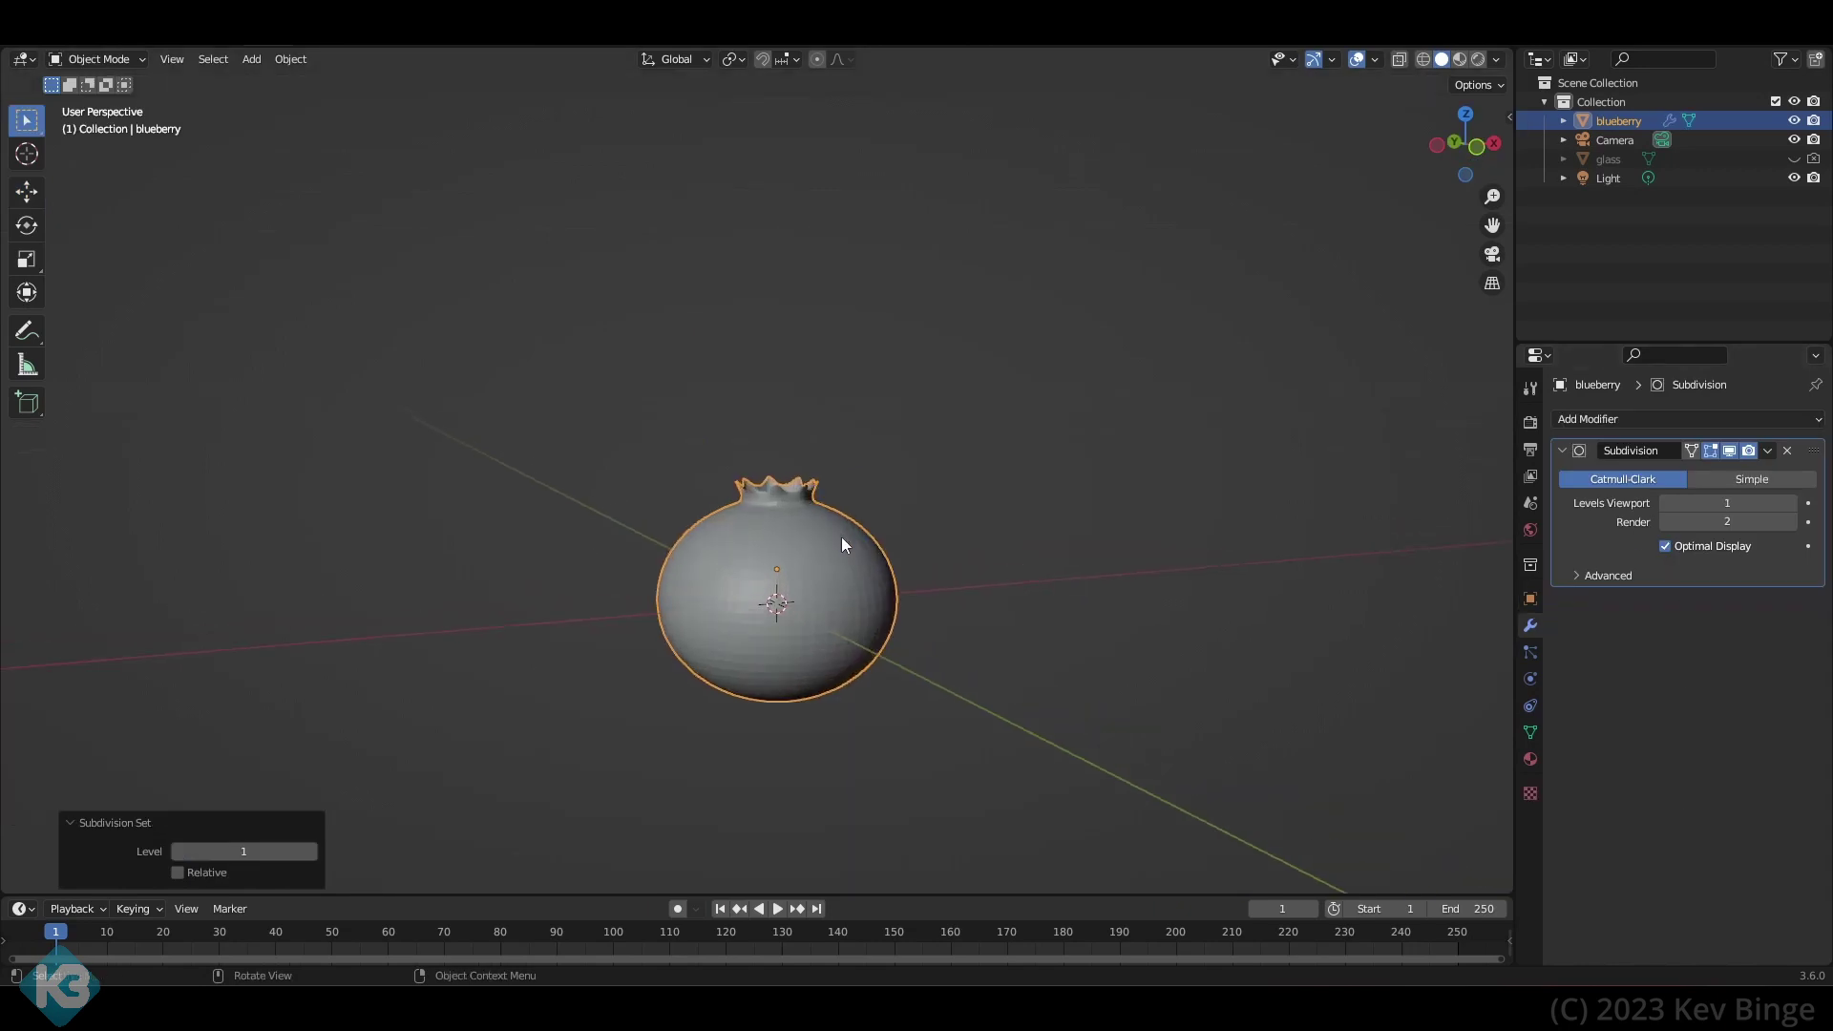
{"action": "right_click", "coordinate": [800, 586]}
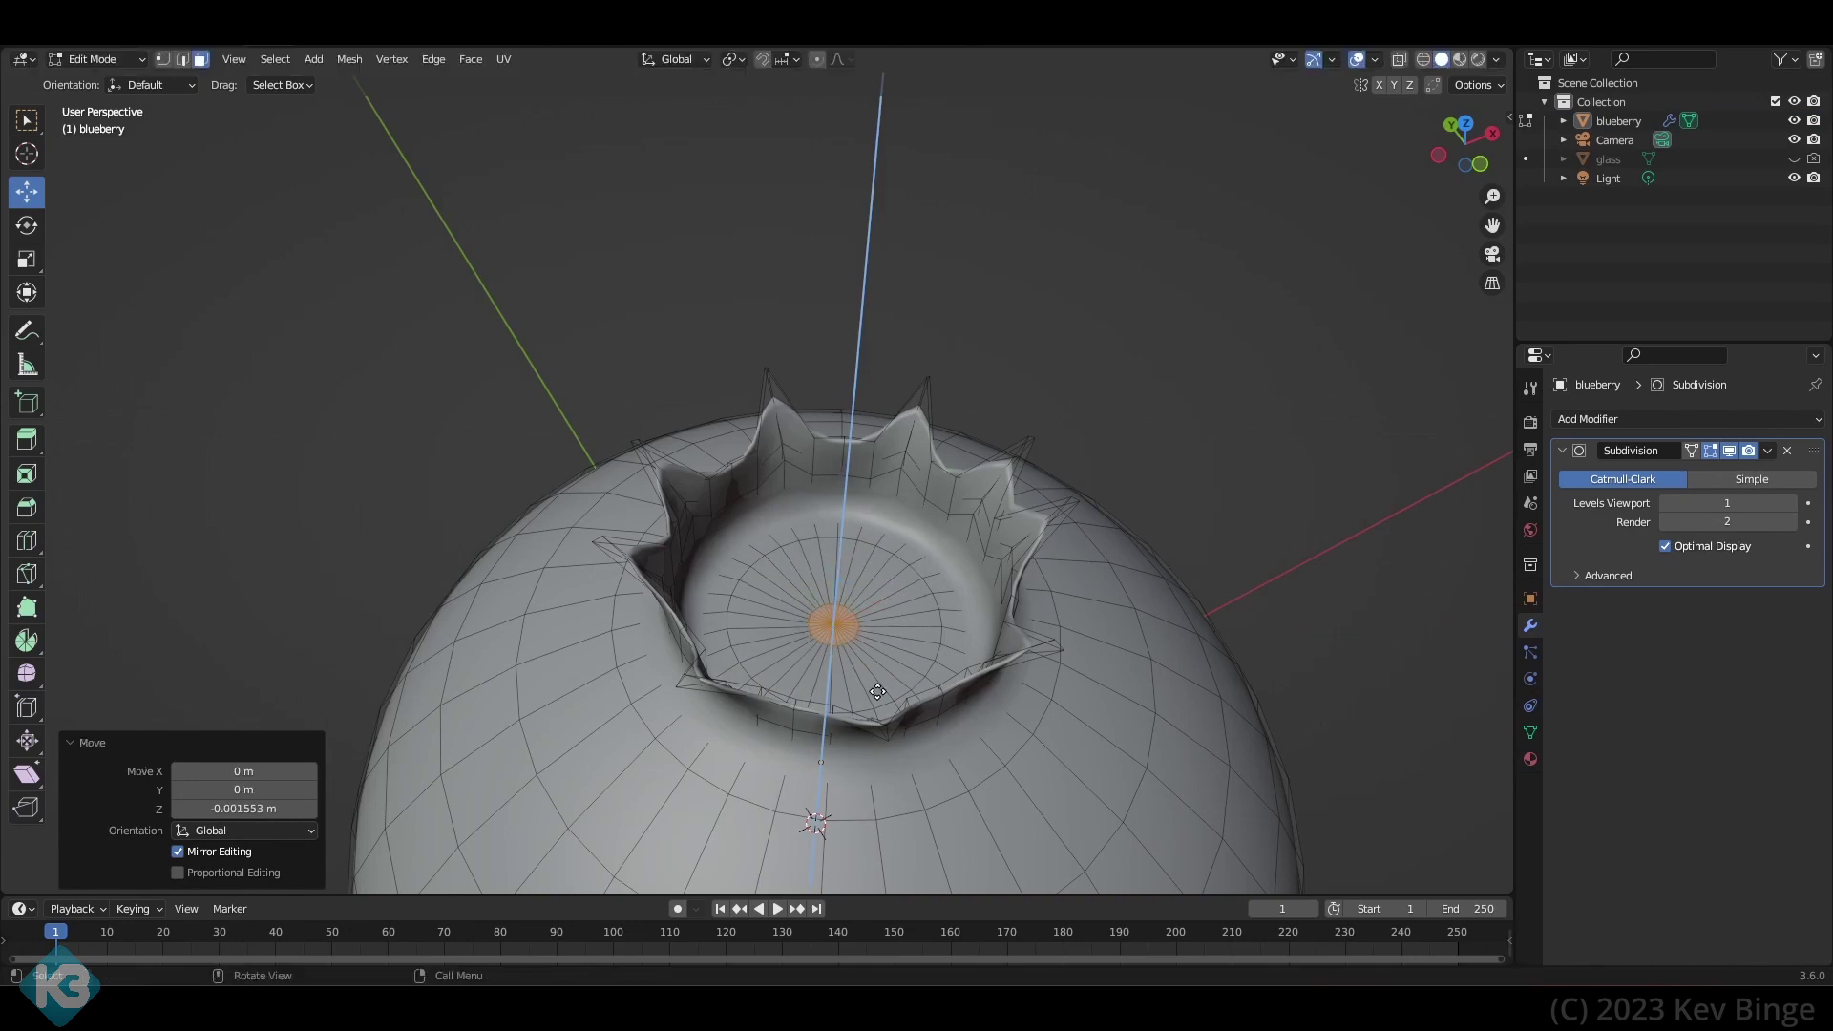
- Scale and lower the central faces inside the blueberry's crown to shape a shallow dip
{"action": "key", "text": "s"}
{"action": "key", "text": "Return"}
{"action": "key", "text": "g"}
{"action": "left_click_drag", "start_coordinate": [835, 568], "coordinate": [835, 575]}
{"action": "left_click", "coordinate": [1202, 552]}
{"action": "scroll", "coordinate": [799, 538], "scroll_direction": "down", "scroll_amount": 5}
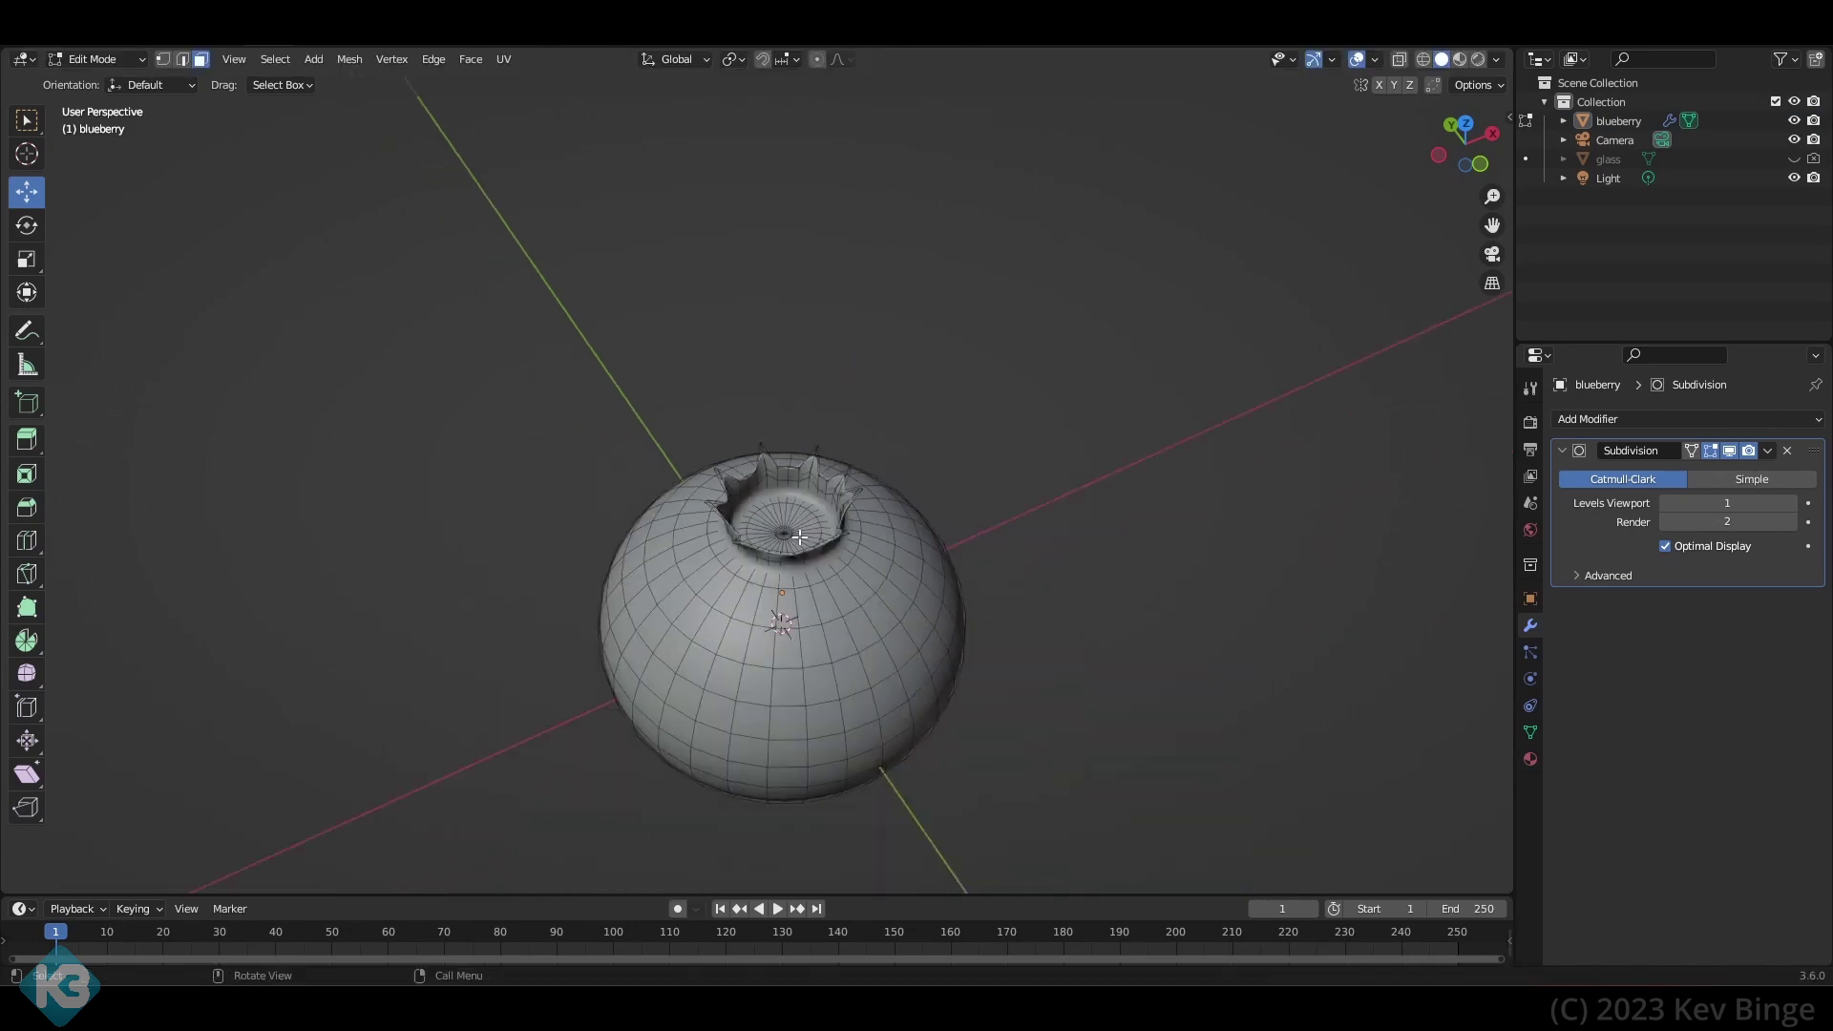
- Select the faces around the blueberry's bottom pole and extrude and scale them inward to form a small dimple
{"action": "middle_click_drag", "start_coordinate": [834, 724], "coordinate": [936, 382]}
{"action": "scroll", "coordinate": [941, 761], "scroll_direction": "up", "scroll_amount": 4}
{"action": "left_click_drag", "start_coordinate": [941, 761], "coordinate": [981, 735]}
{"action": "key", "text": "e"}
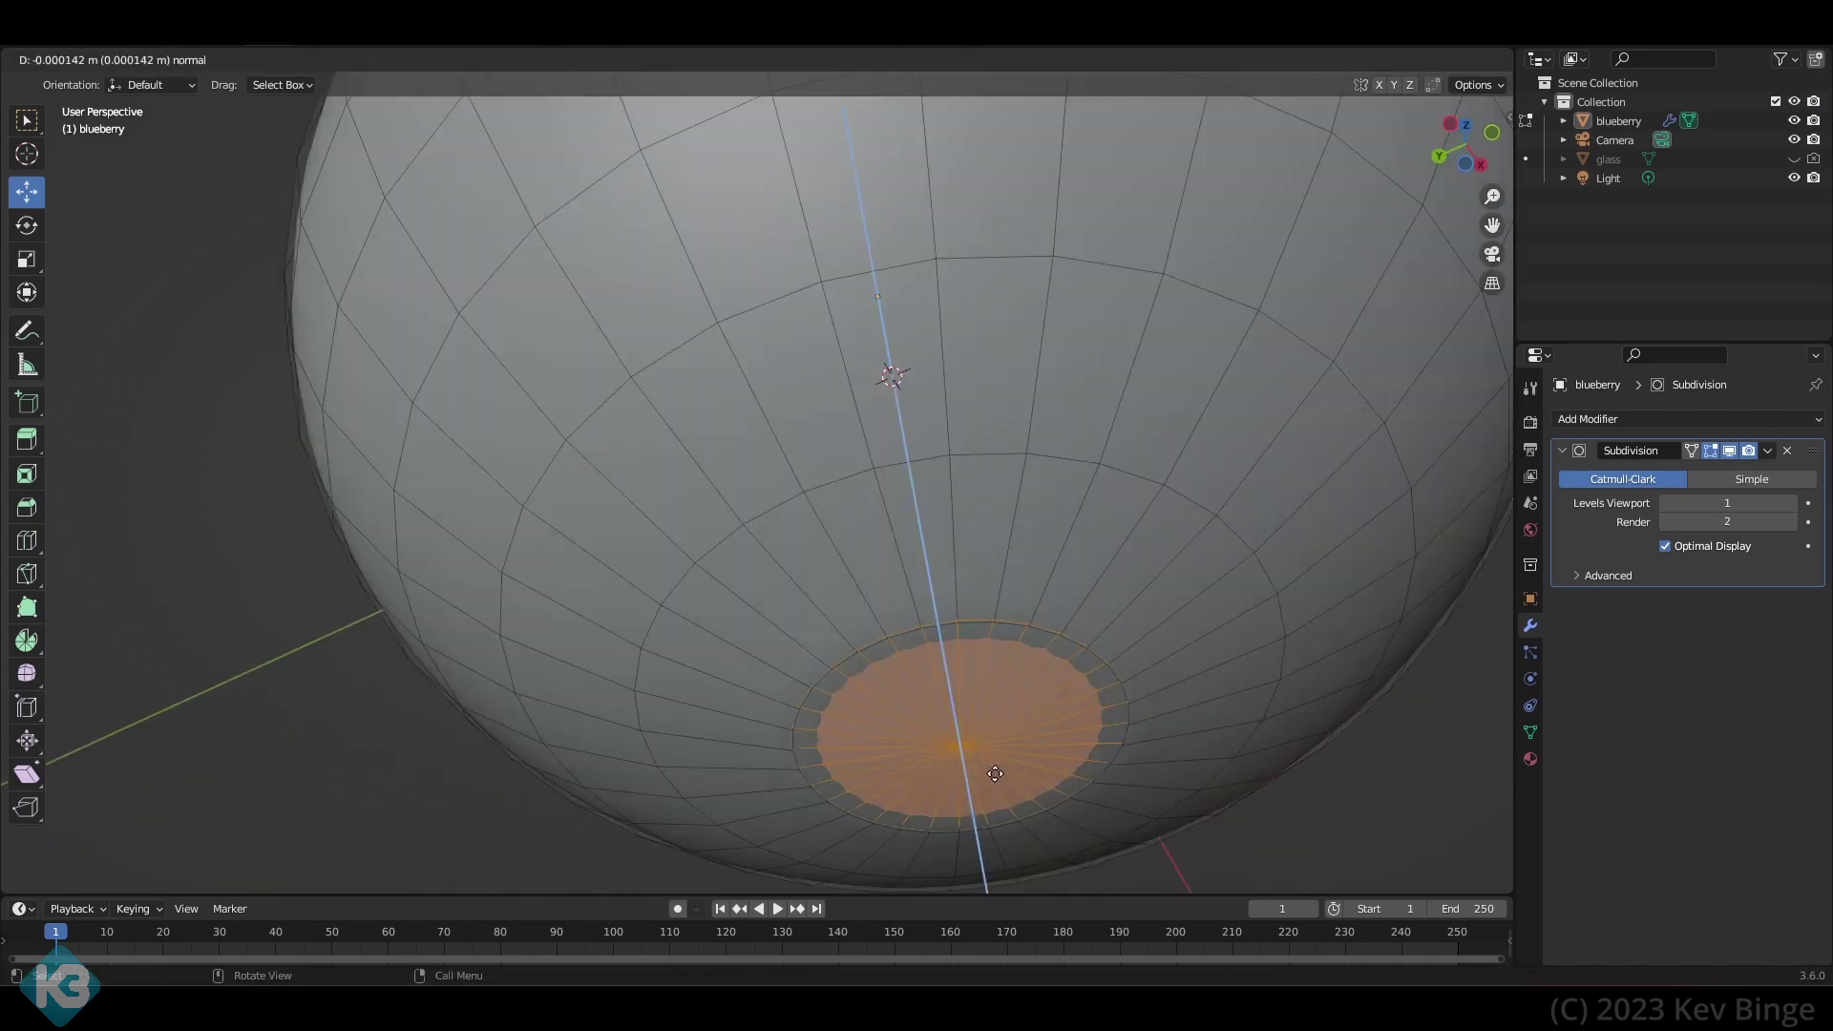
{"action": "left_click", "coordinate": [1006, 809]}
{"action": "key", "text": "s"}
{"action": "left_click", "coordinate": [970, 757]}
{"action": "key", "text": "e"}
{"action": "left_click", "coordinate": [964, 737]}
{"action": "key", "text": "Tab"}
{"action": "scroll", "coordinate": [947, 552], "scroll_direction": "down", "scroll_amount": 6}
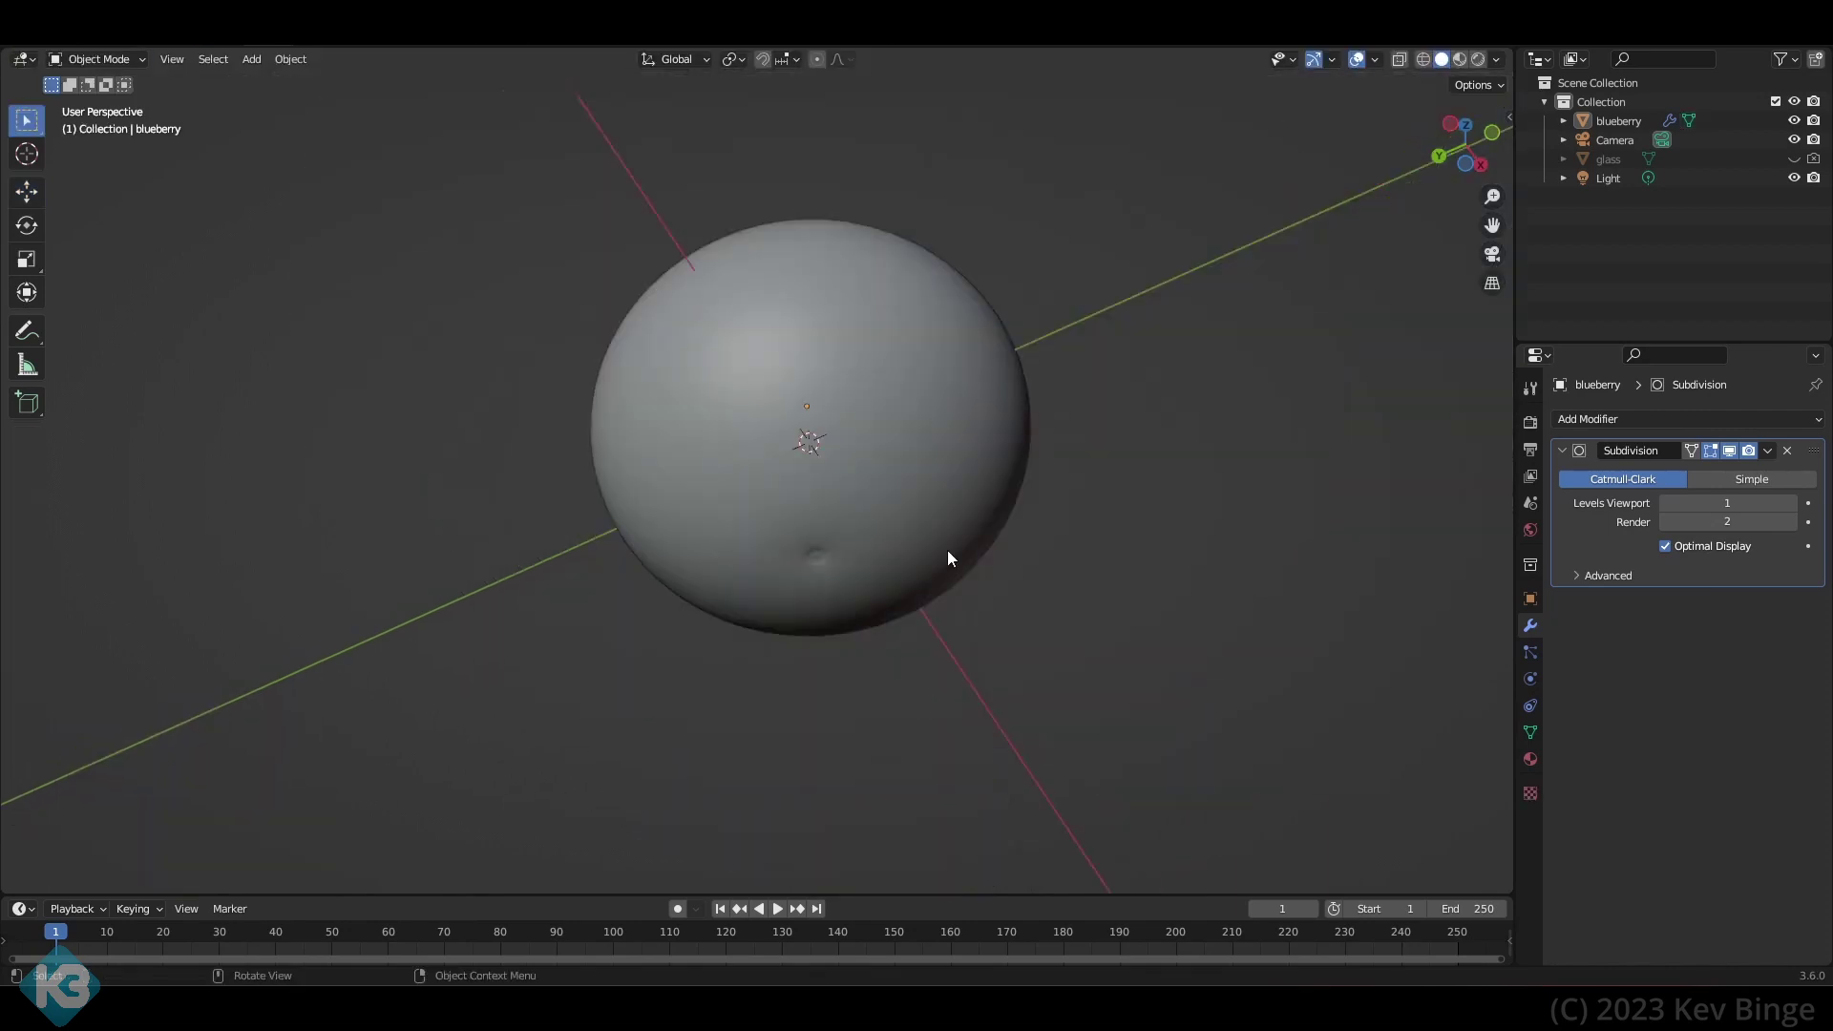
{"action": "mouse_move", "coordinate": [948, 550]}
{"action": "middle_mouse_down"}
{"action": "mouse_move", "coordinate": [1018, 601]}
{"action": "mouse_move", "coordinate": [827, 652]}
{"action": "middle_mouse_up"}
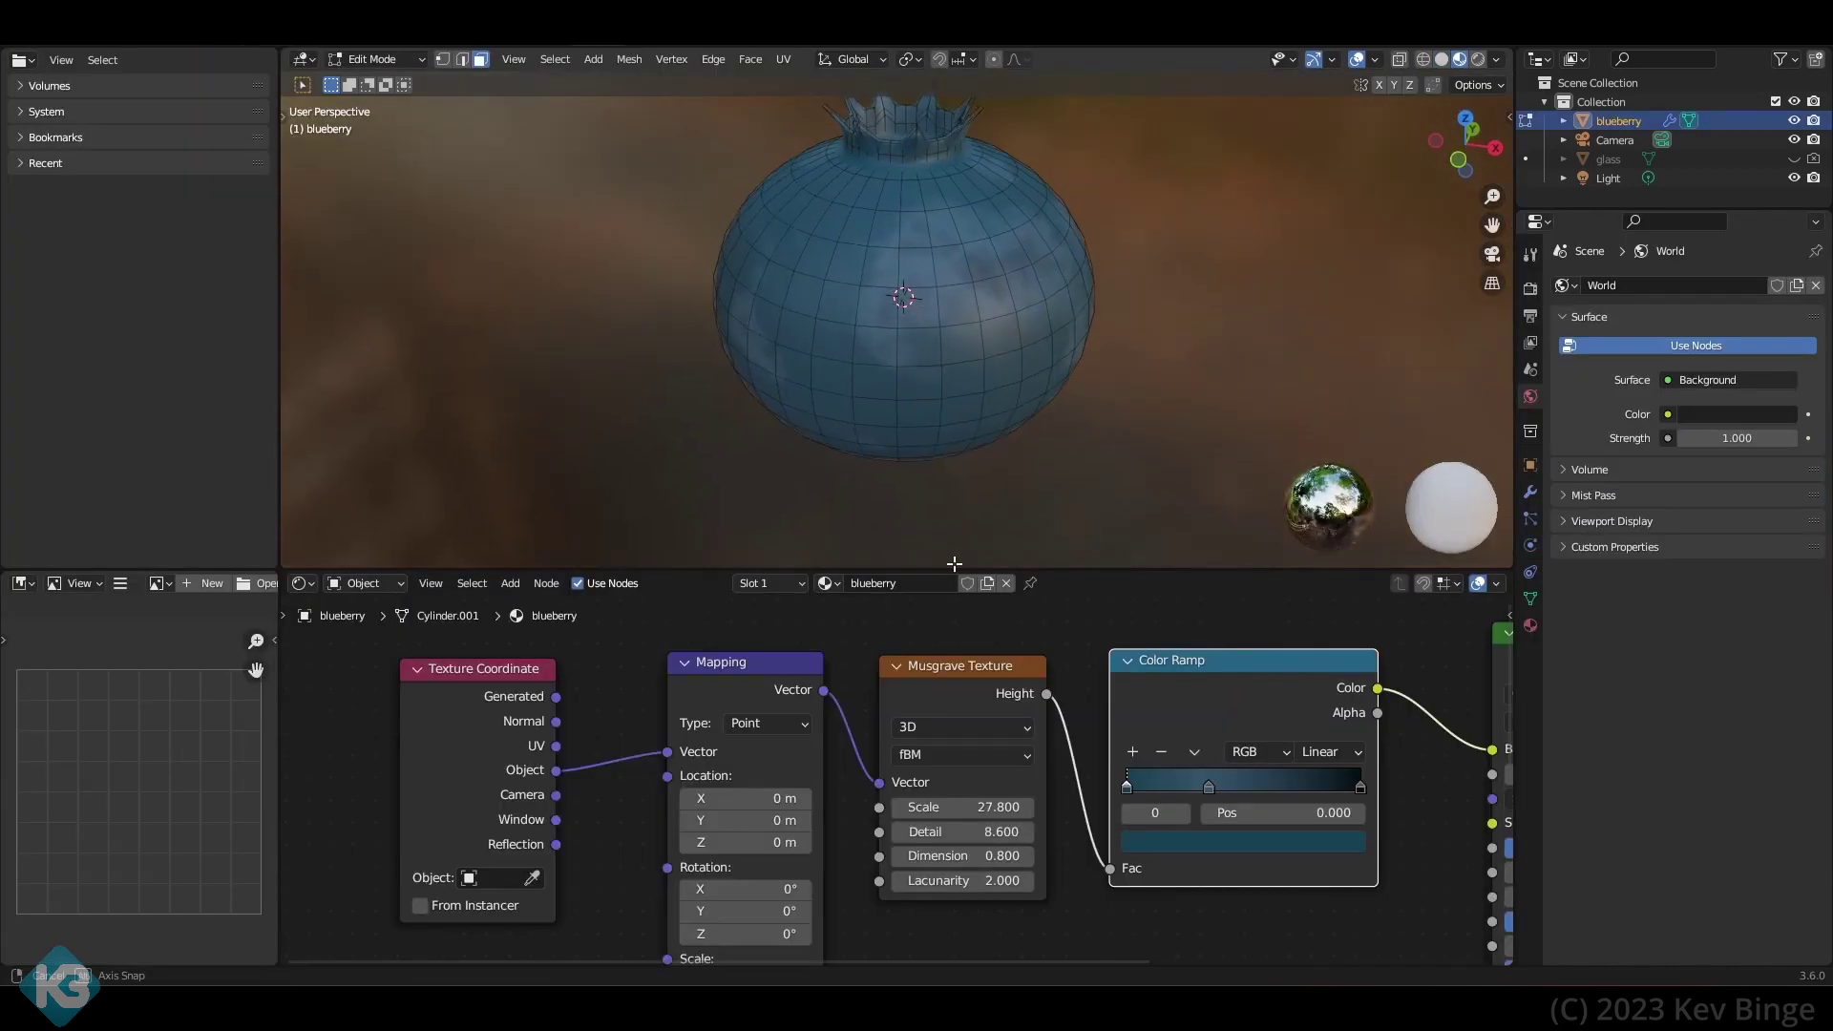
- Add a second material slot with a new material to the blueberry and assign it to the selected faces in the crown's centre
{"action": "left_click", "coordinate": [1531, 626]}
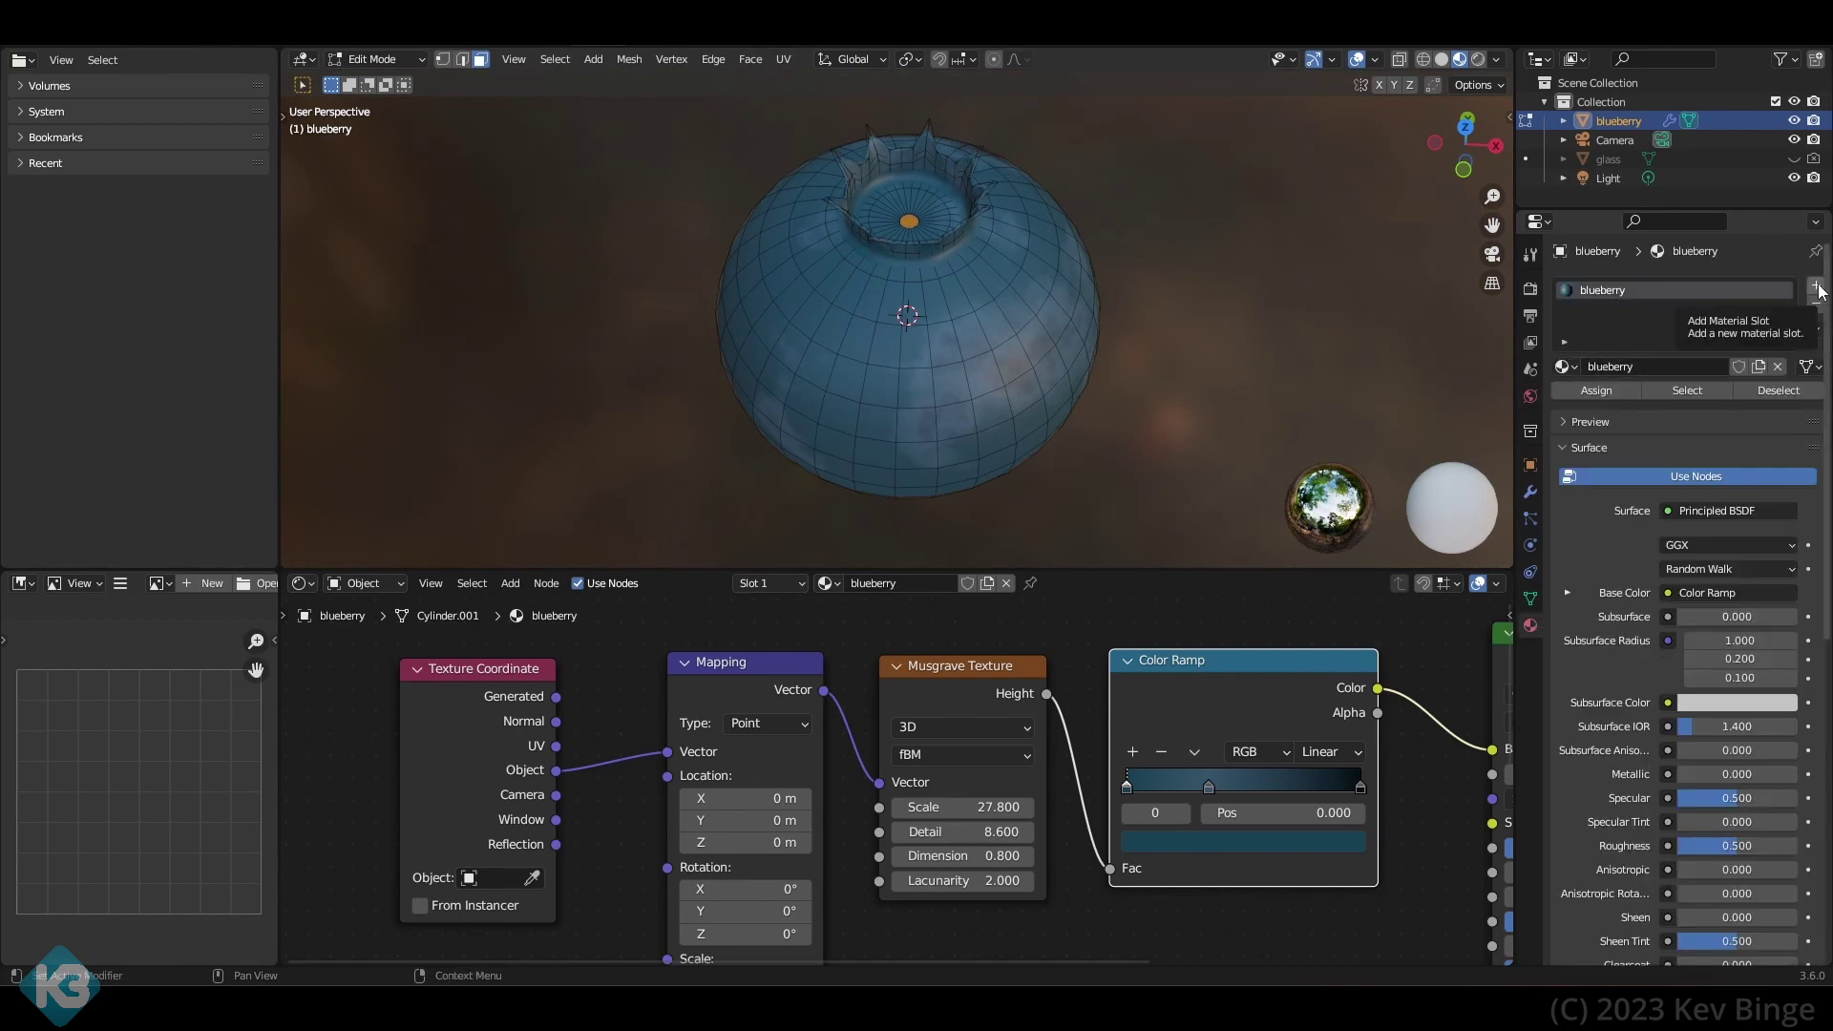
{"action": "left_click", "coordinate": [1818, 289]}
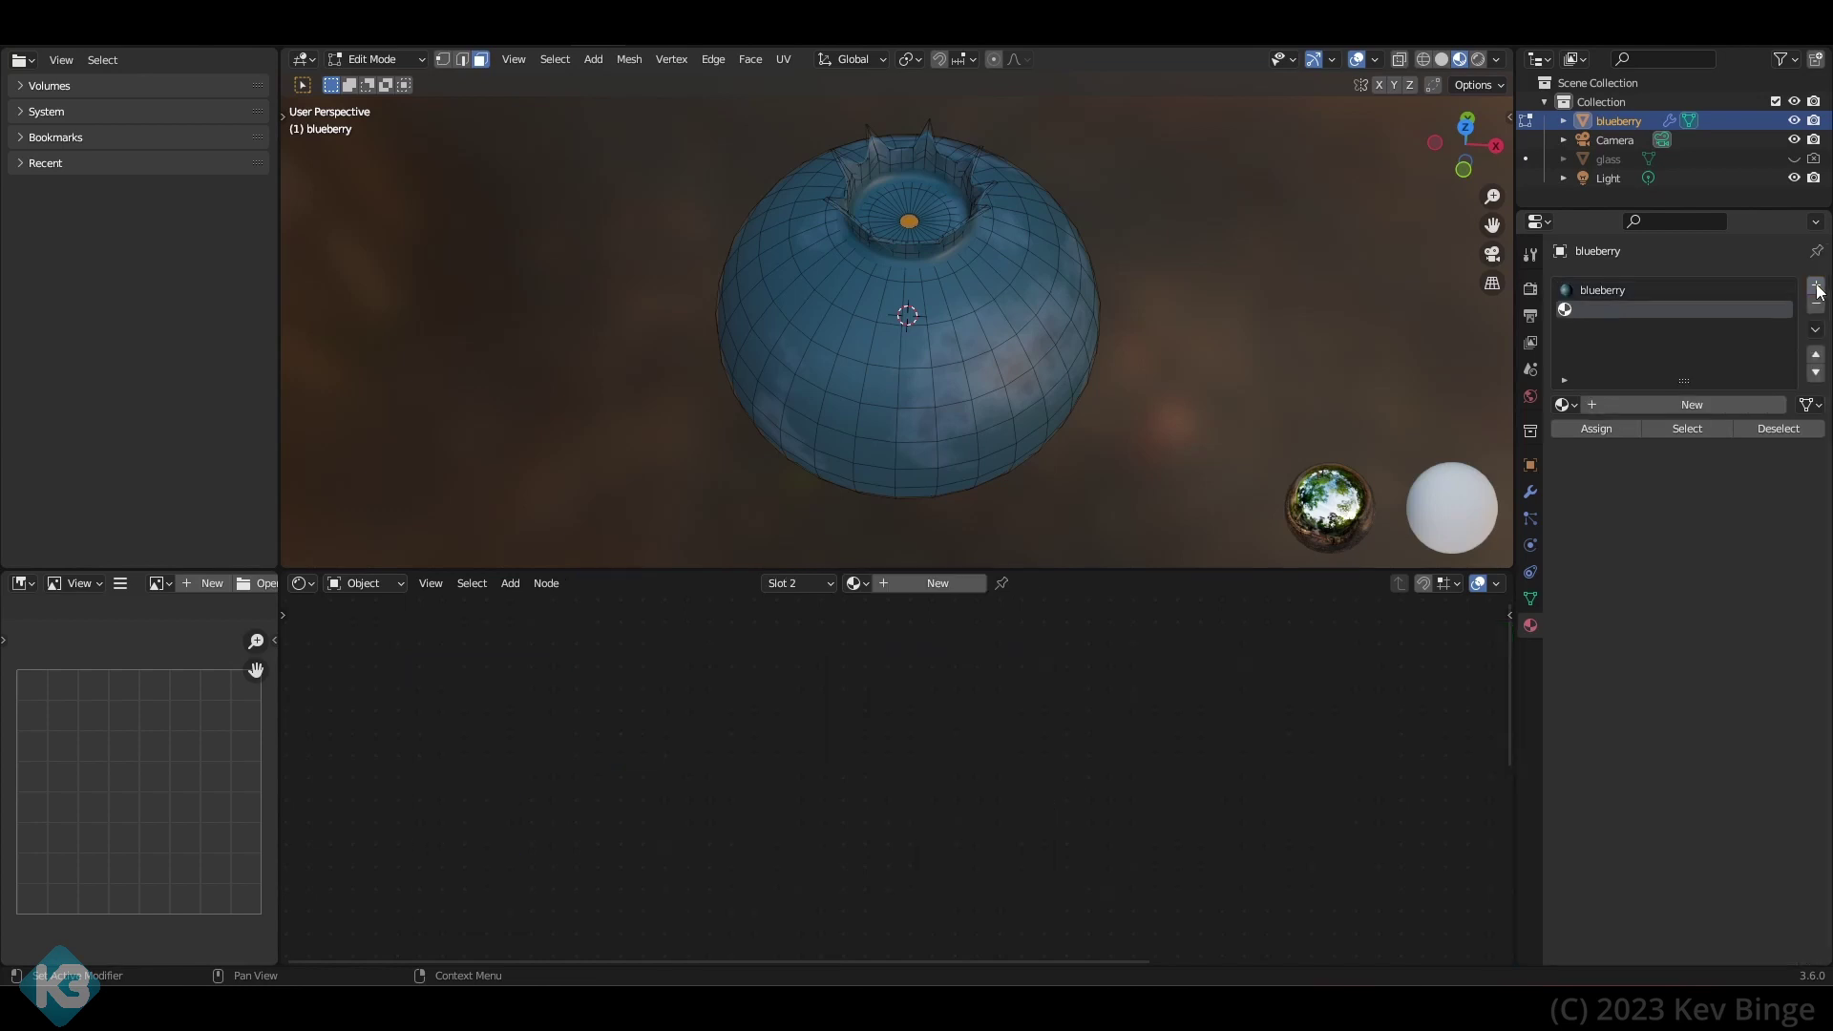
{"action": "left_click", "coordinate": [1670, 405]}
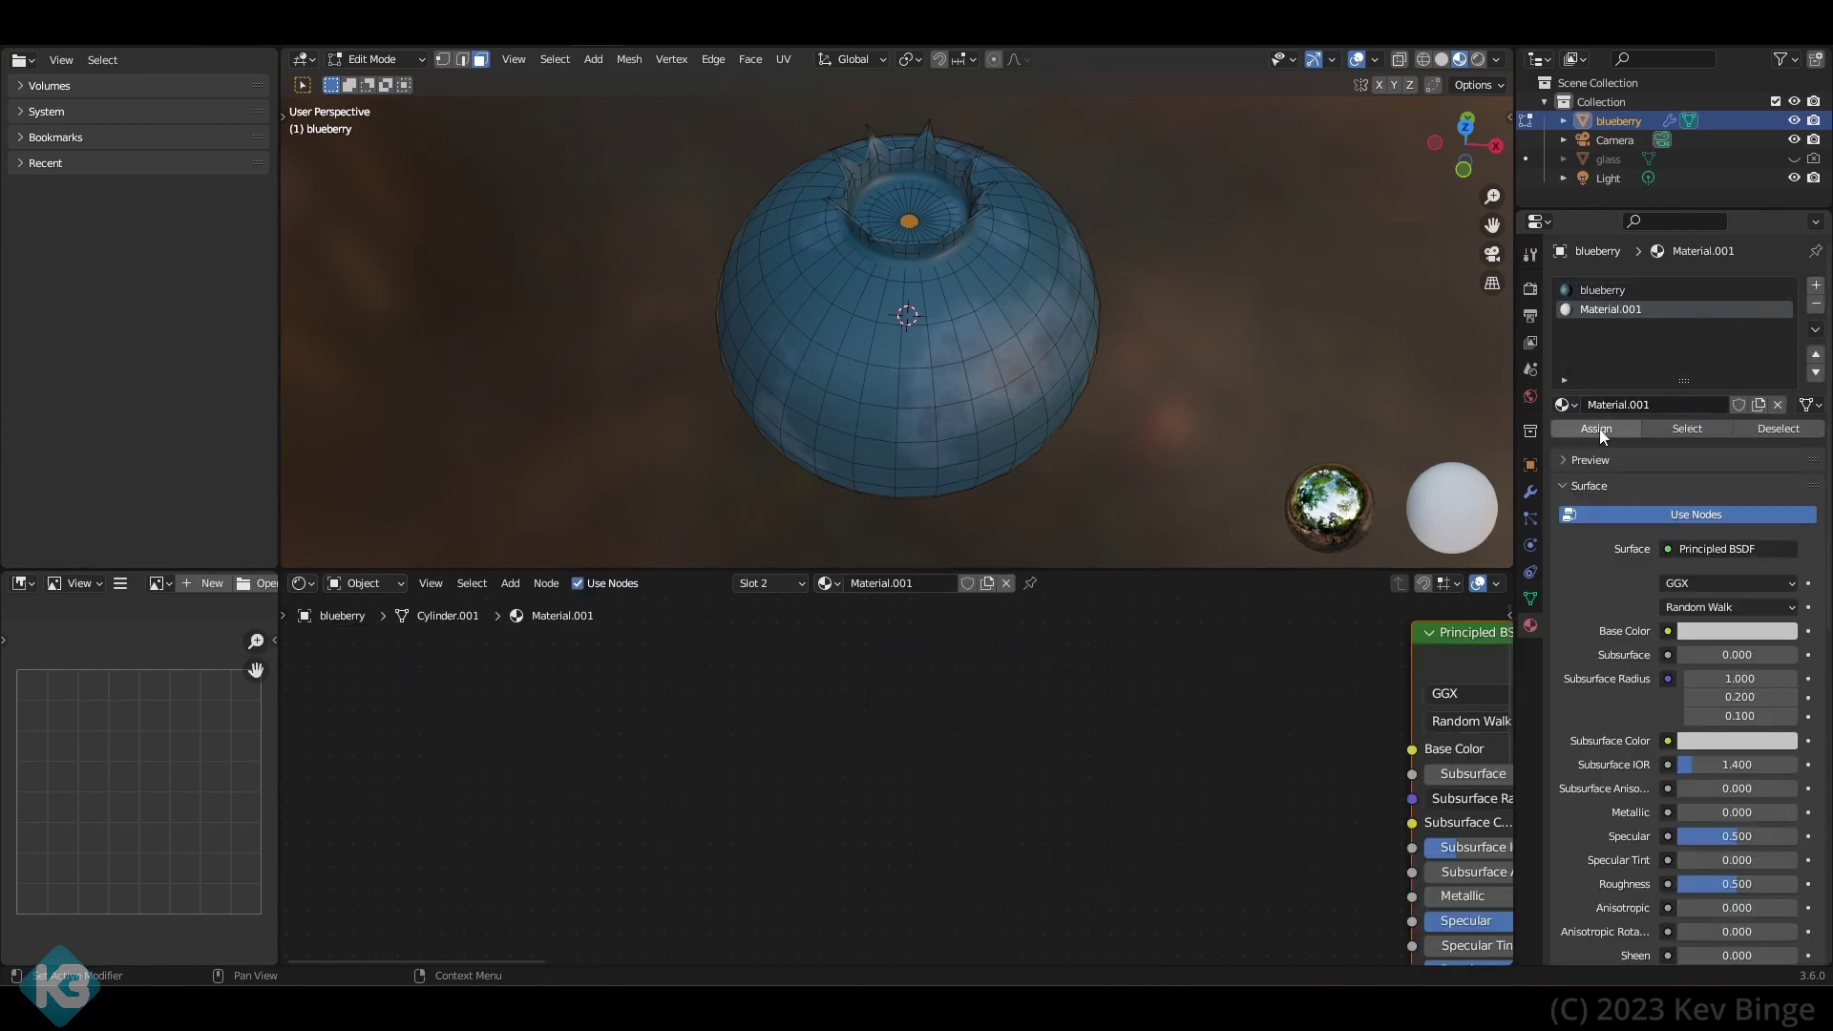
{"action": "left_click", "coordinate": [1601, 430]}
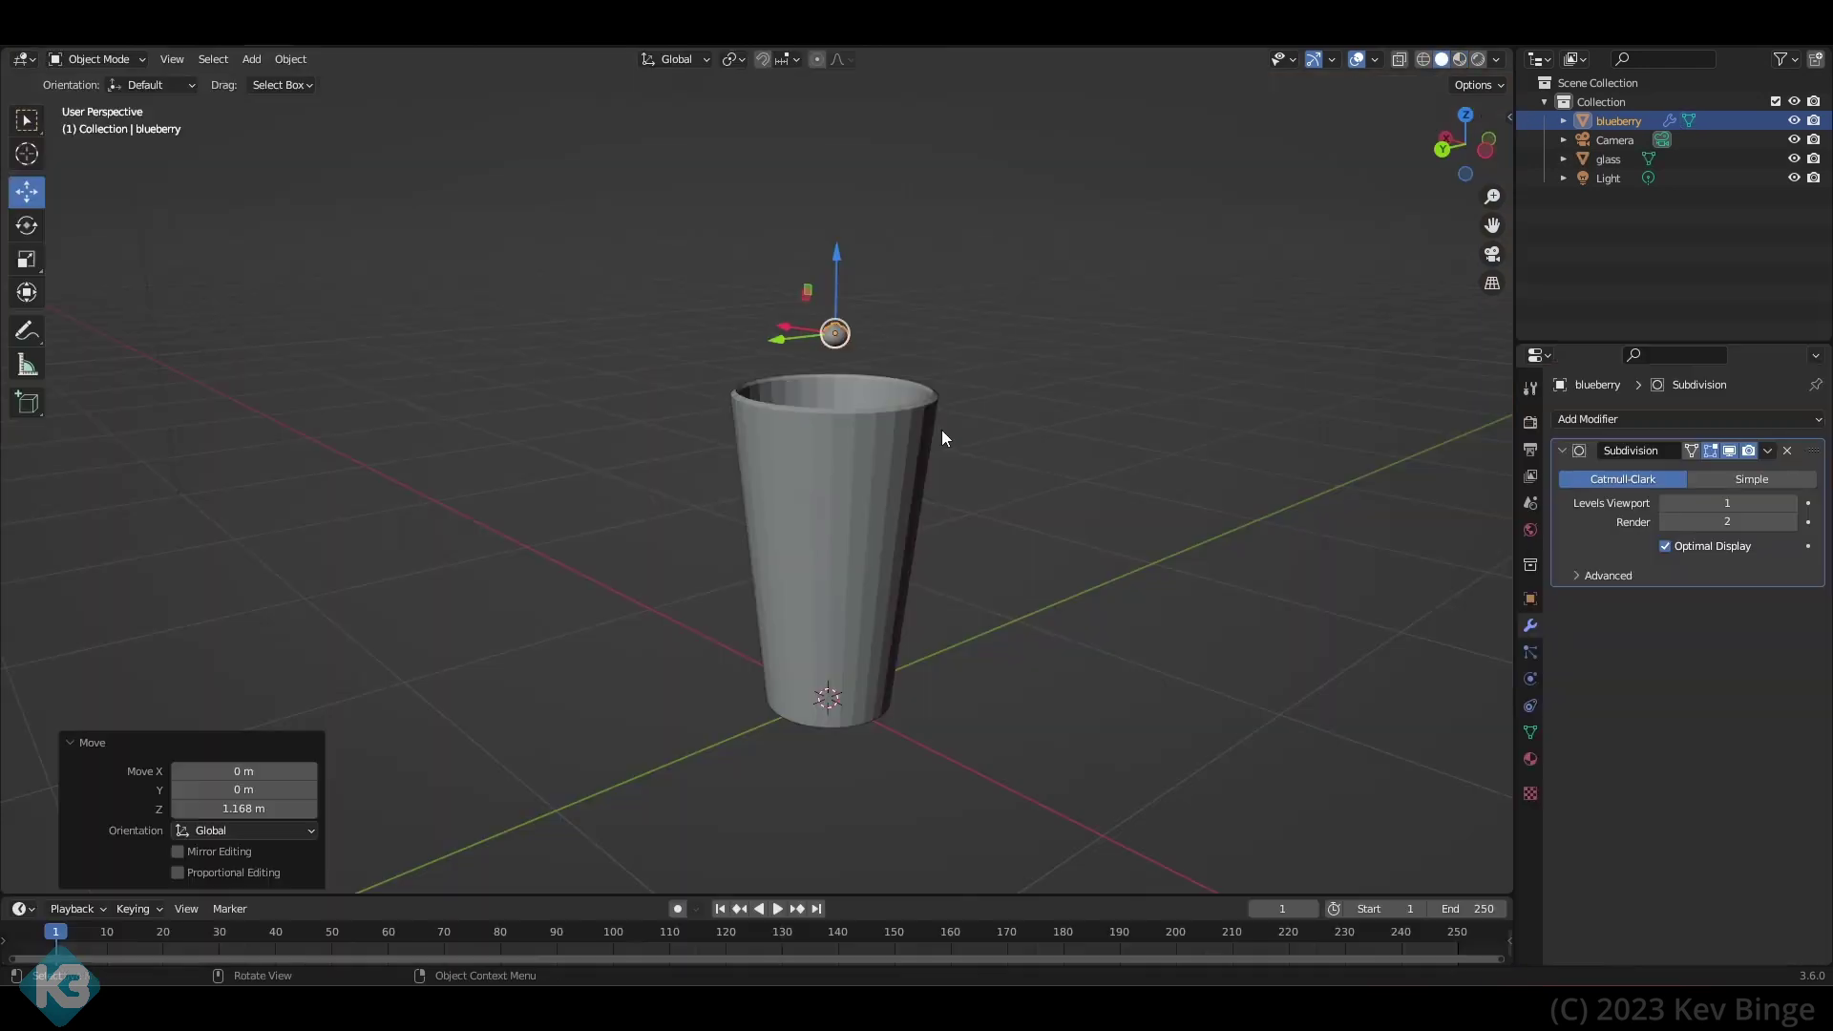
- Create a linked duplicate of the blueberry column above the existing one over the glass, and play the rigid body simulation
{"action": "middle_click_drag", "start_coordinate": [884, 439], "coordinate": [856, 472]}
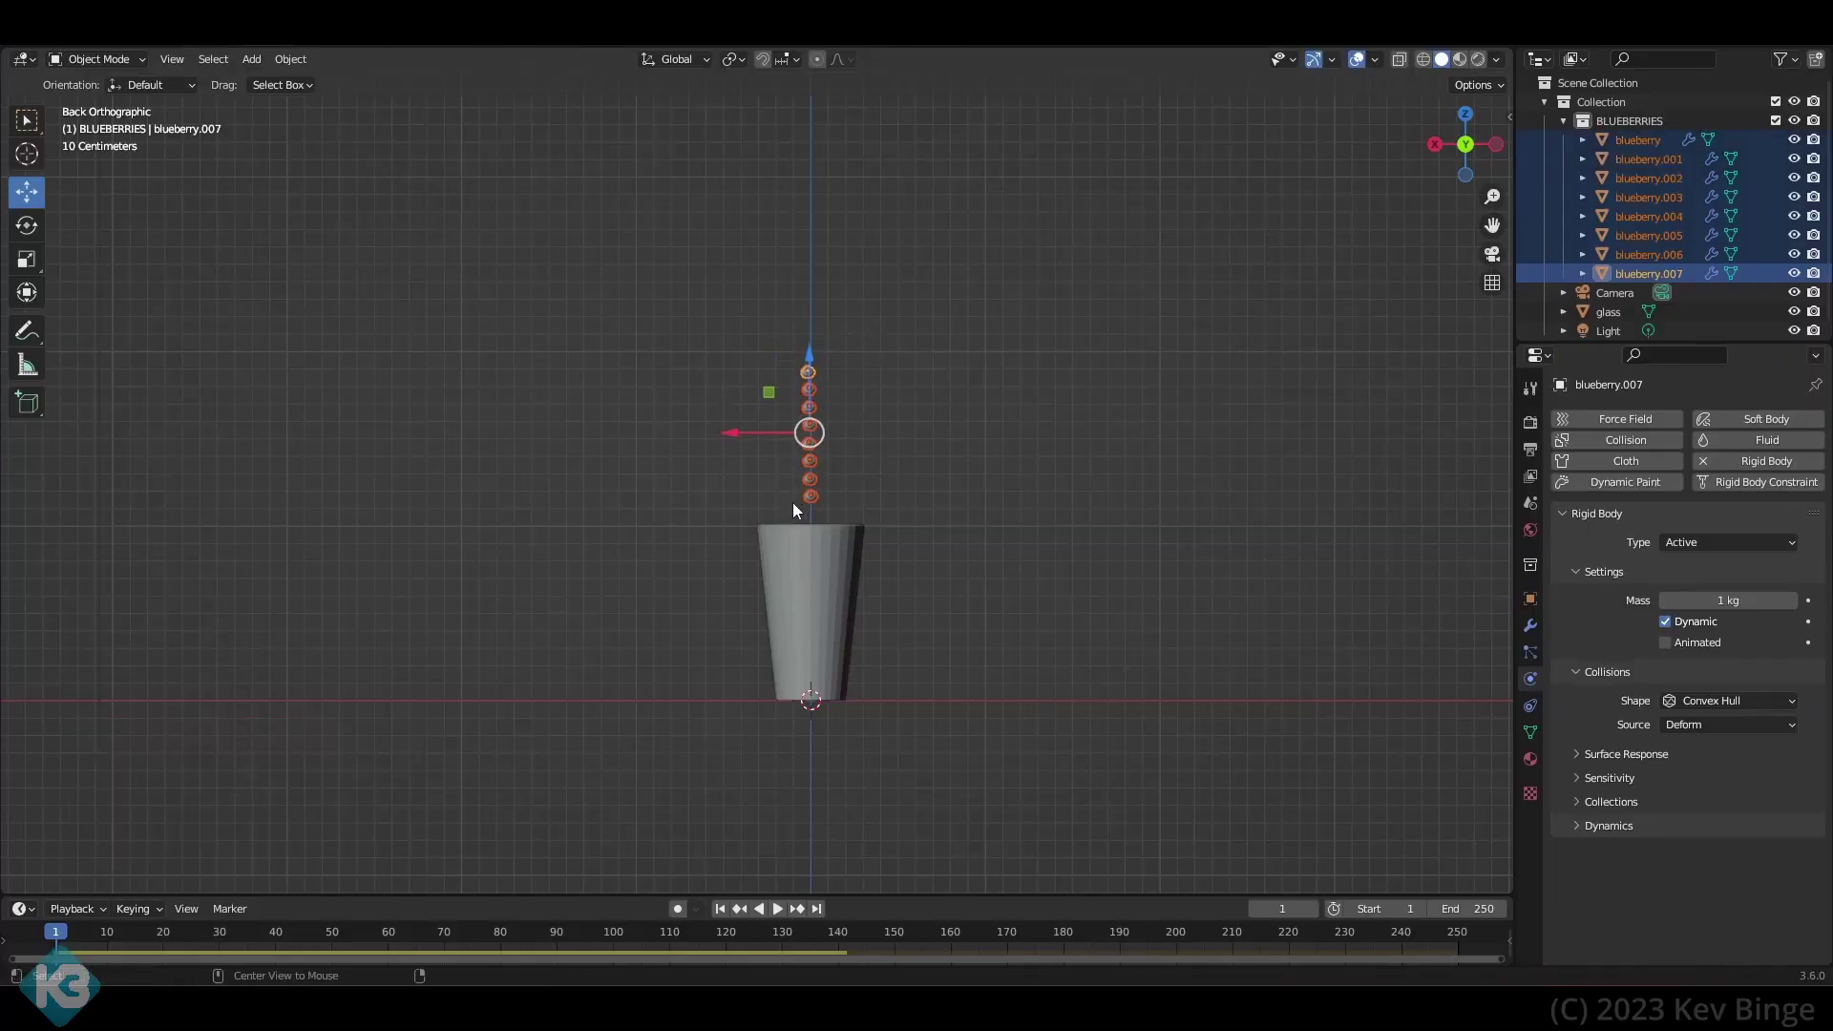
{"action": "scroll", "coordinate": [871, 347], "scroll_direction": "down", "scroll_amount": 1}
{"action": "left_click_drag", "start_coordinate": [851, 231], "coordinate": [782, 504]}
{"action": "key", "text": "alt+d"}
{"action": "left_click", "coordinate": [803, 245]}
{"action": "middle_click_drag", "start_coordinate": [821, 263], "coordinate": [896, 561]}
{"action": "left_click", "coordinate": [893, 573]}
{"action": "key", "text": "space"}
{"action": "middle_click_drag", "start_coordinate": [787, 867], "coordinate": [871, 707]}
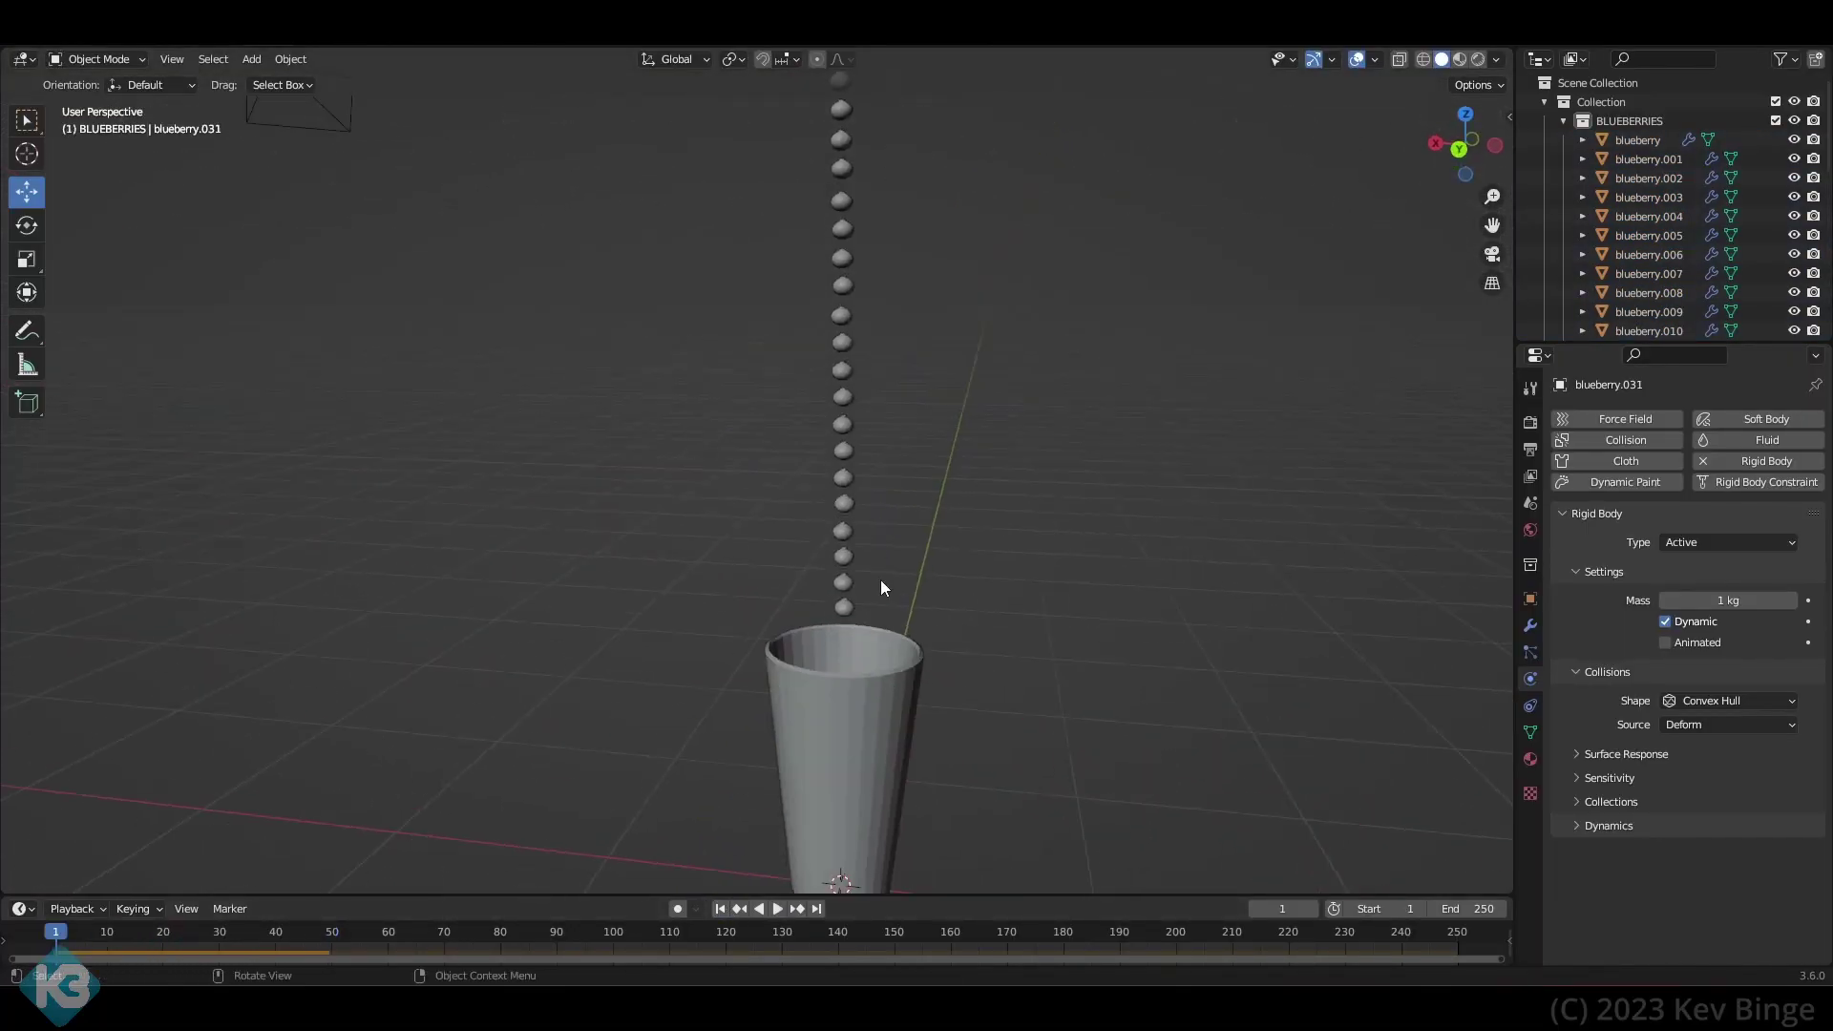
- Add two linked duplicates of the full blueberry column, offset about -0.10 m in X and 0.10 m in Z, and 0.23 m in X and 0.12 m in Z
{"action": "left_click", "coordinate": [1459, 150]}
{"action": "left_click_drag", "start_coordinate": [767, 163], "coordinate": [848, 620]}
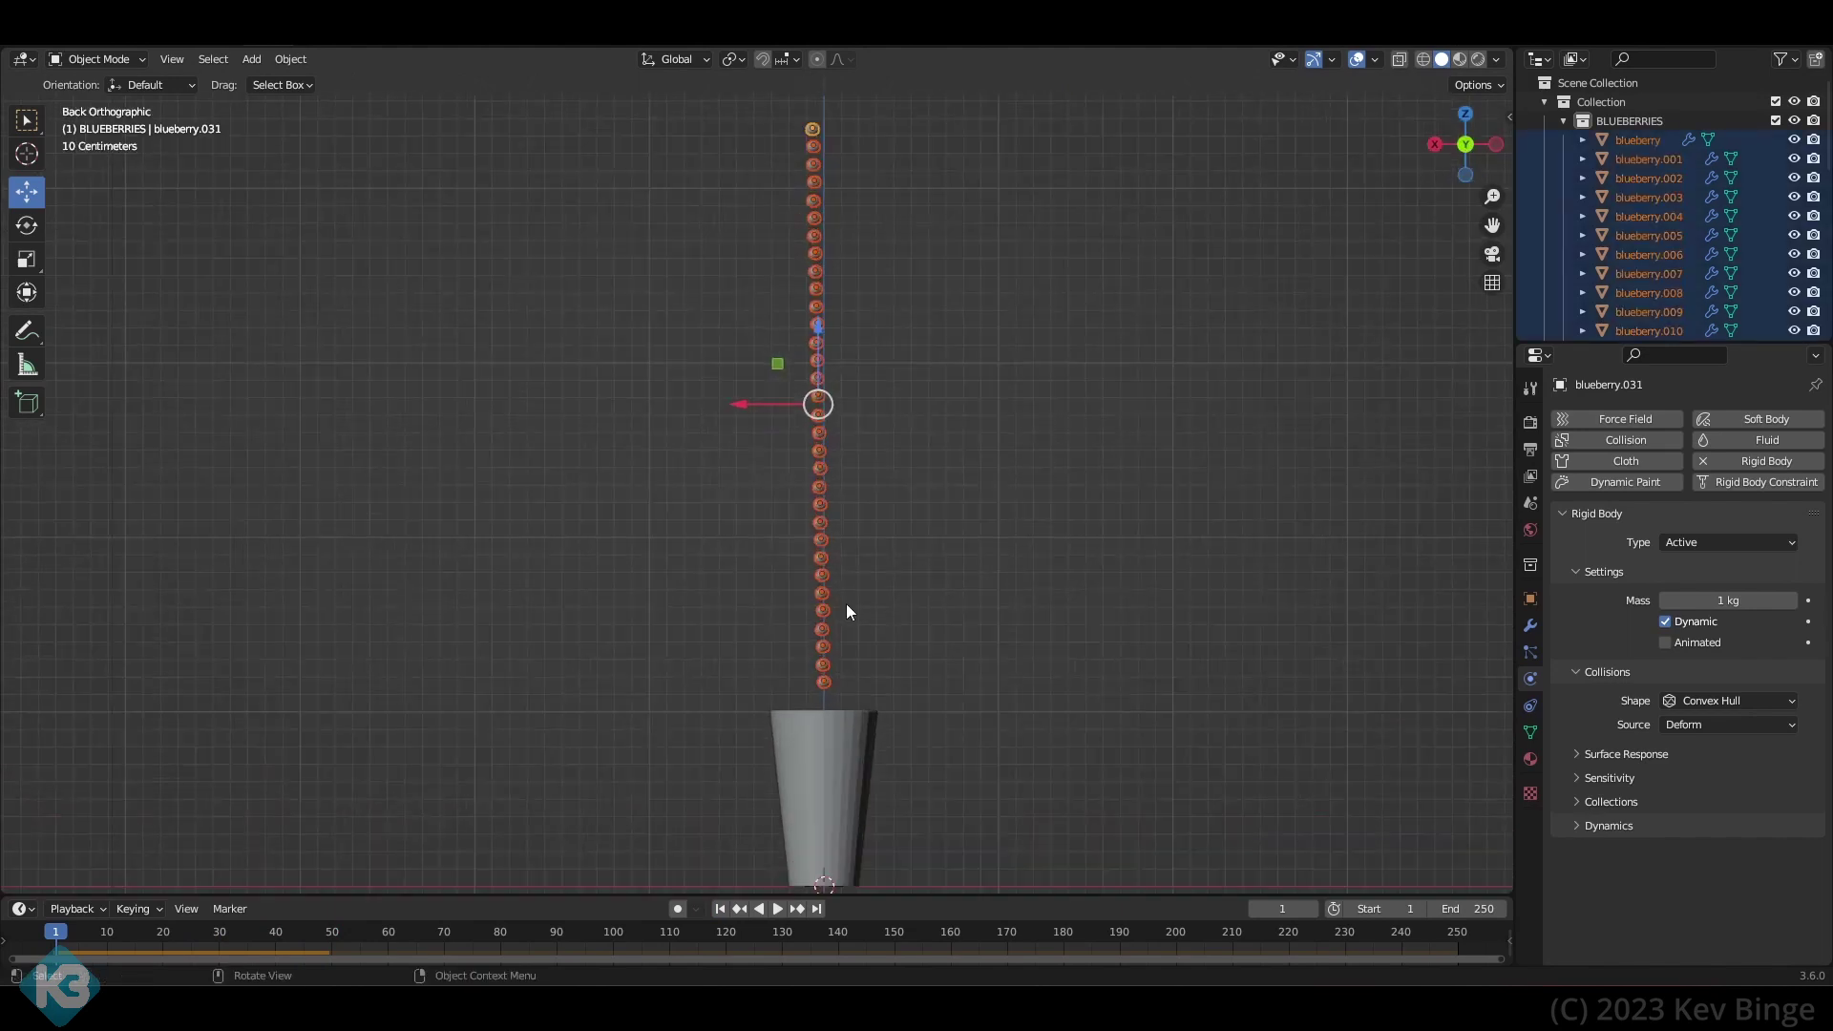
{"action": "key", "text": "alt+d"}
{"action": "left_click", "coordinate": [863, 584]}
{"action": "key", "text": "alt+d"}
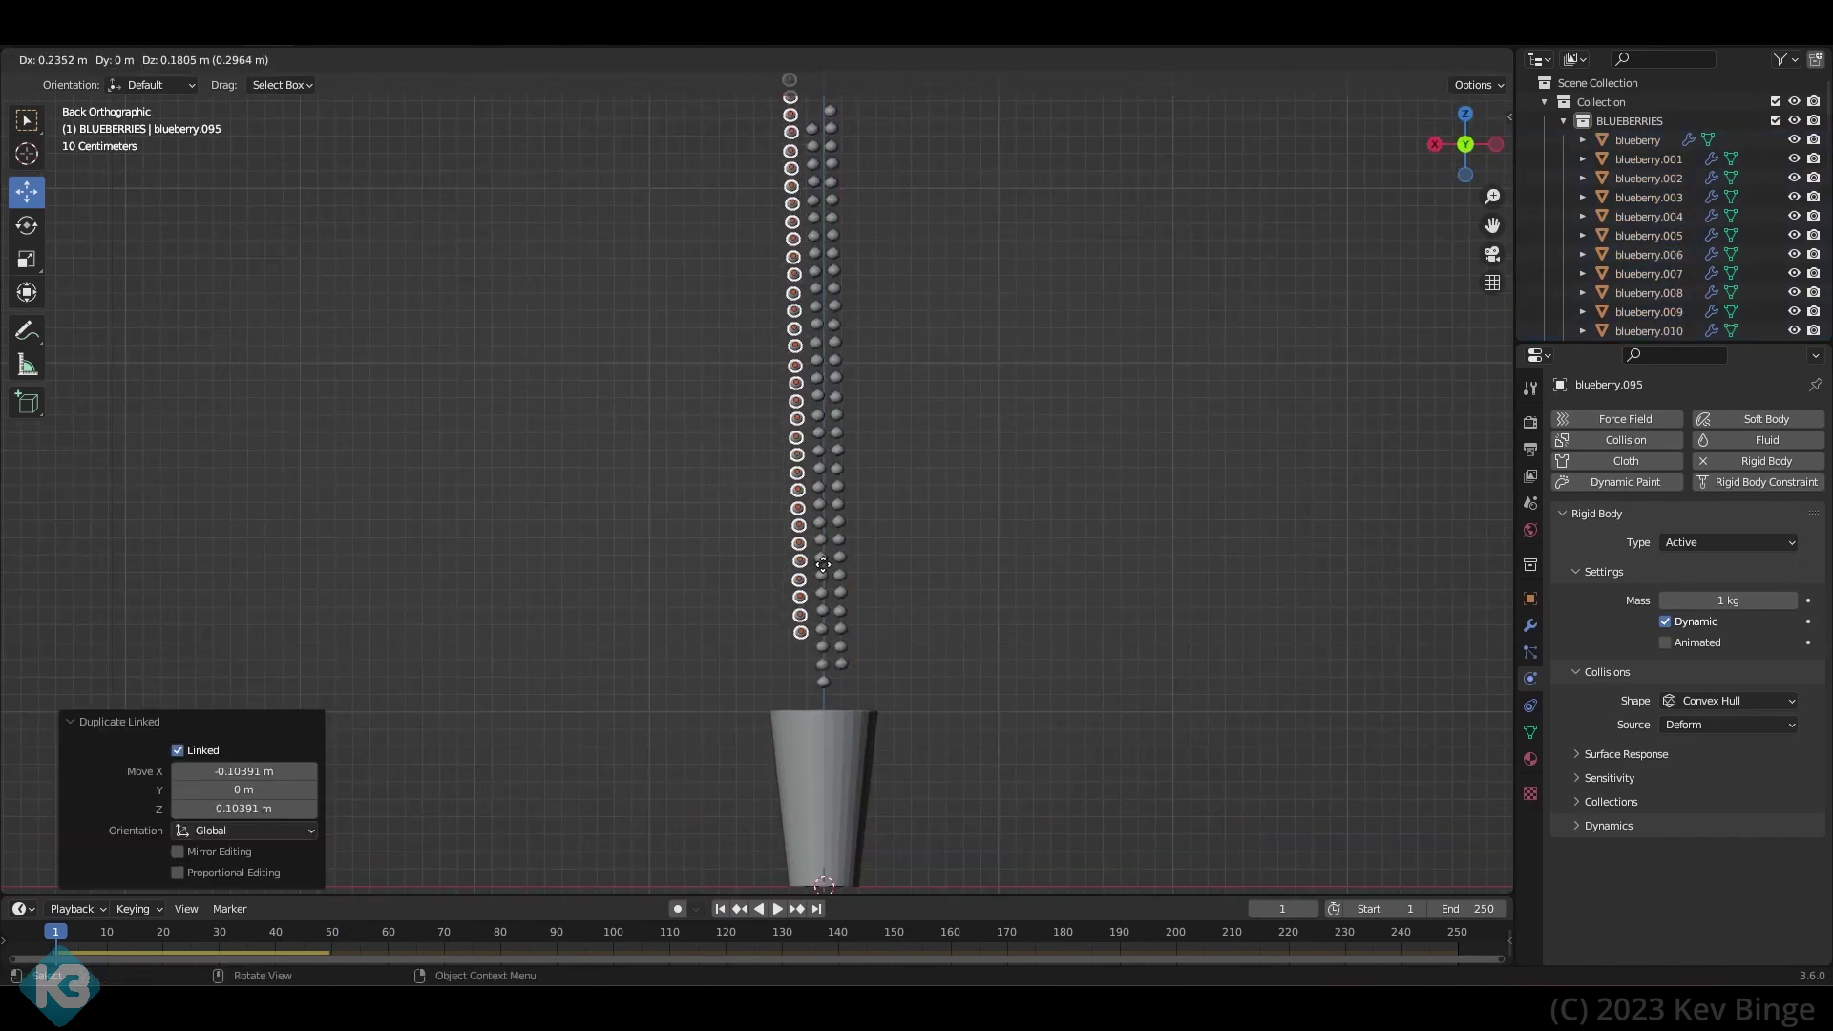
{"action": "left_click", "coordinate": [770, 569]}
- Preview the three blueberry columns' simulation in wireframe shading and return the animation to the first frame
{"action": "middle_click_drag", "start_coordinate": [914, 453], "coordinate": [916, 544], "text": "shift"}
{"action": "left_click", "coordinate": [1423, 60]}
{"action": "middle_click_drag", "start_coordinate": [980, 659], "coordinate": [1007, 514], "text": "shift"}
{"action": "left_click", "coordinate": [777, 909]}
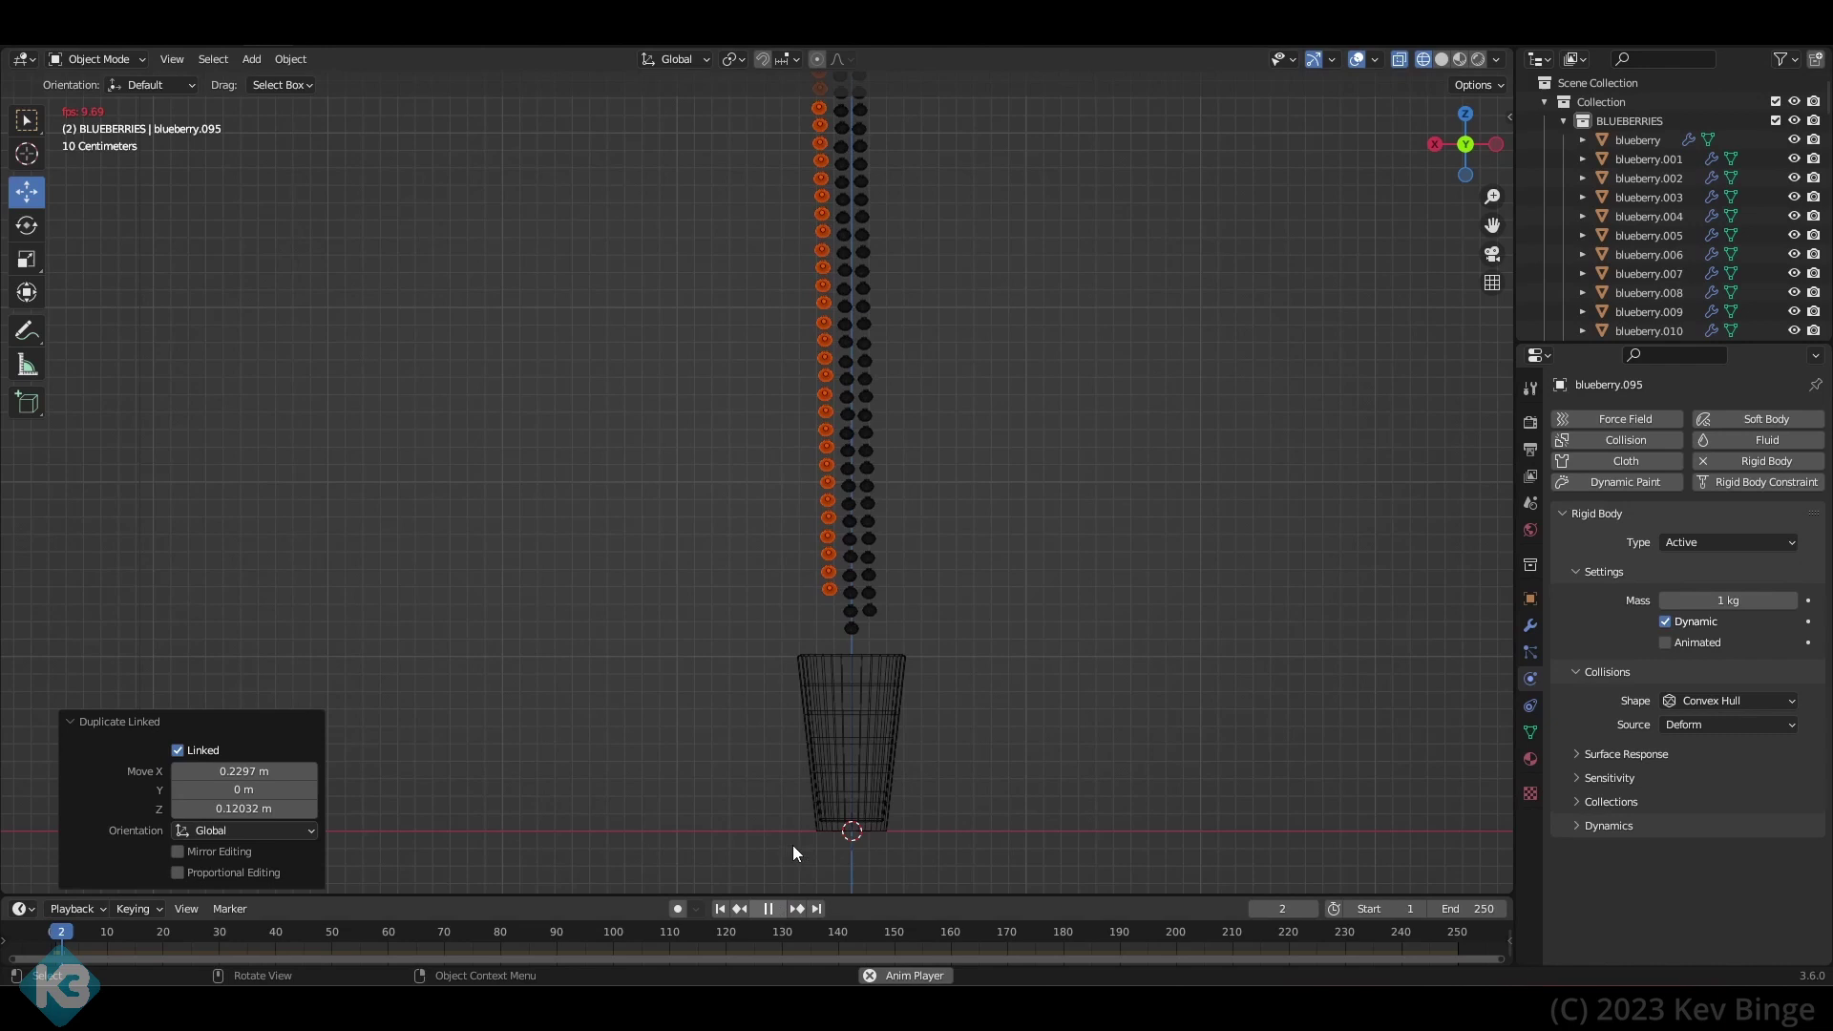
{"action": "left_click", "coordinate": [720, 908]}
{"action": "scroll", "coordinate": [716, 793], "scroll_direction": "down", "scroll_amount": 3}
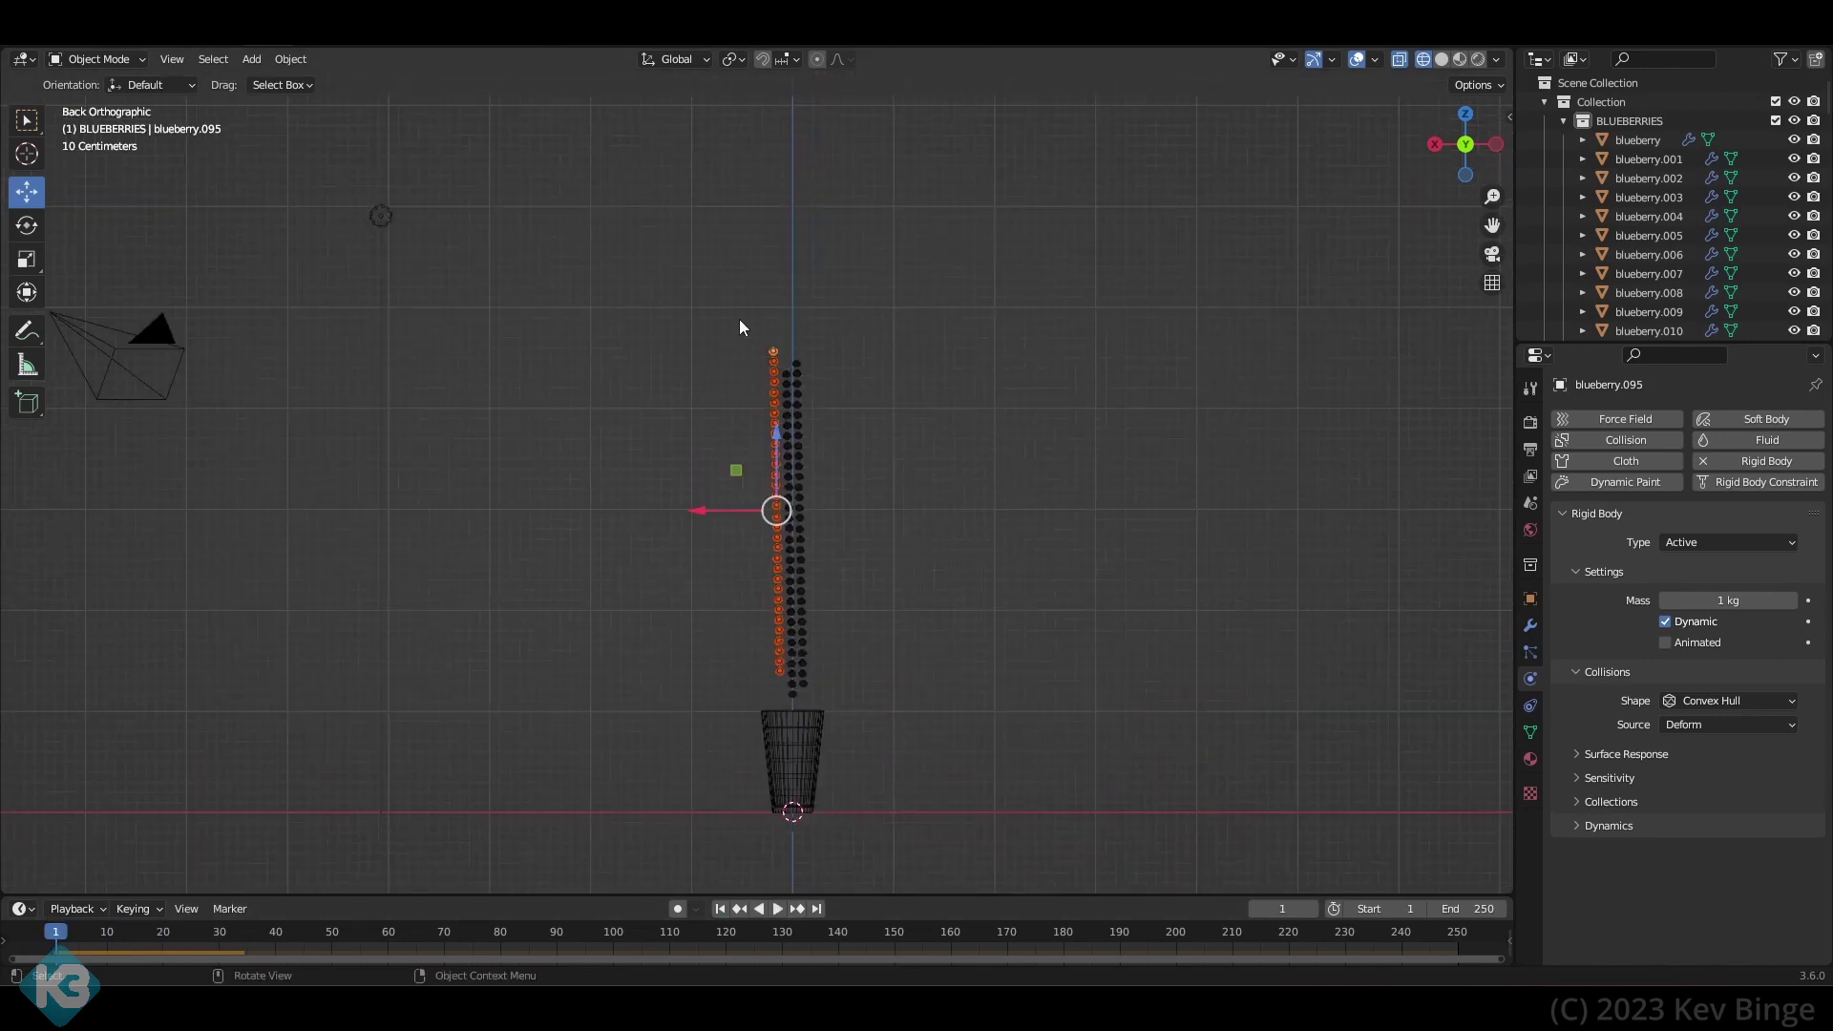
- Create a linked duplicate of all three blueberry columns and place it above the existing ones
{"action": "left_click_drag", "start_coordinate": [741, 324], "coordinate": [828, 704]}
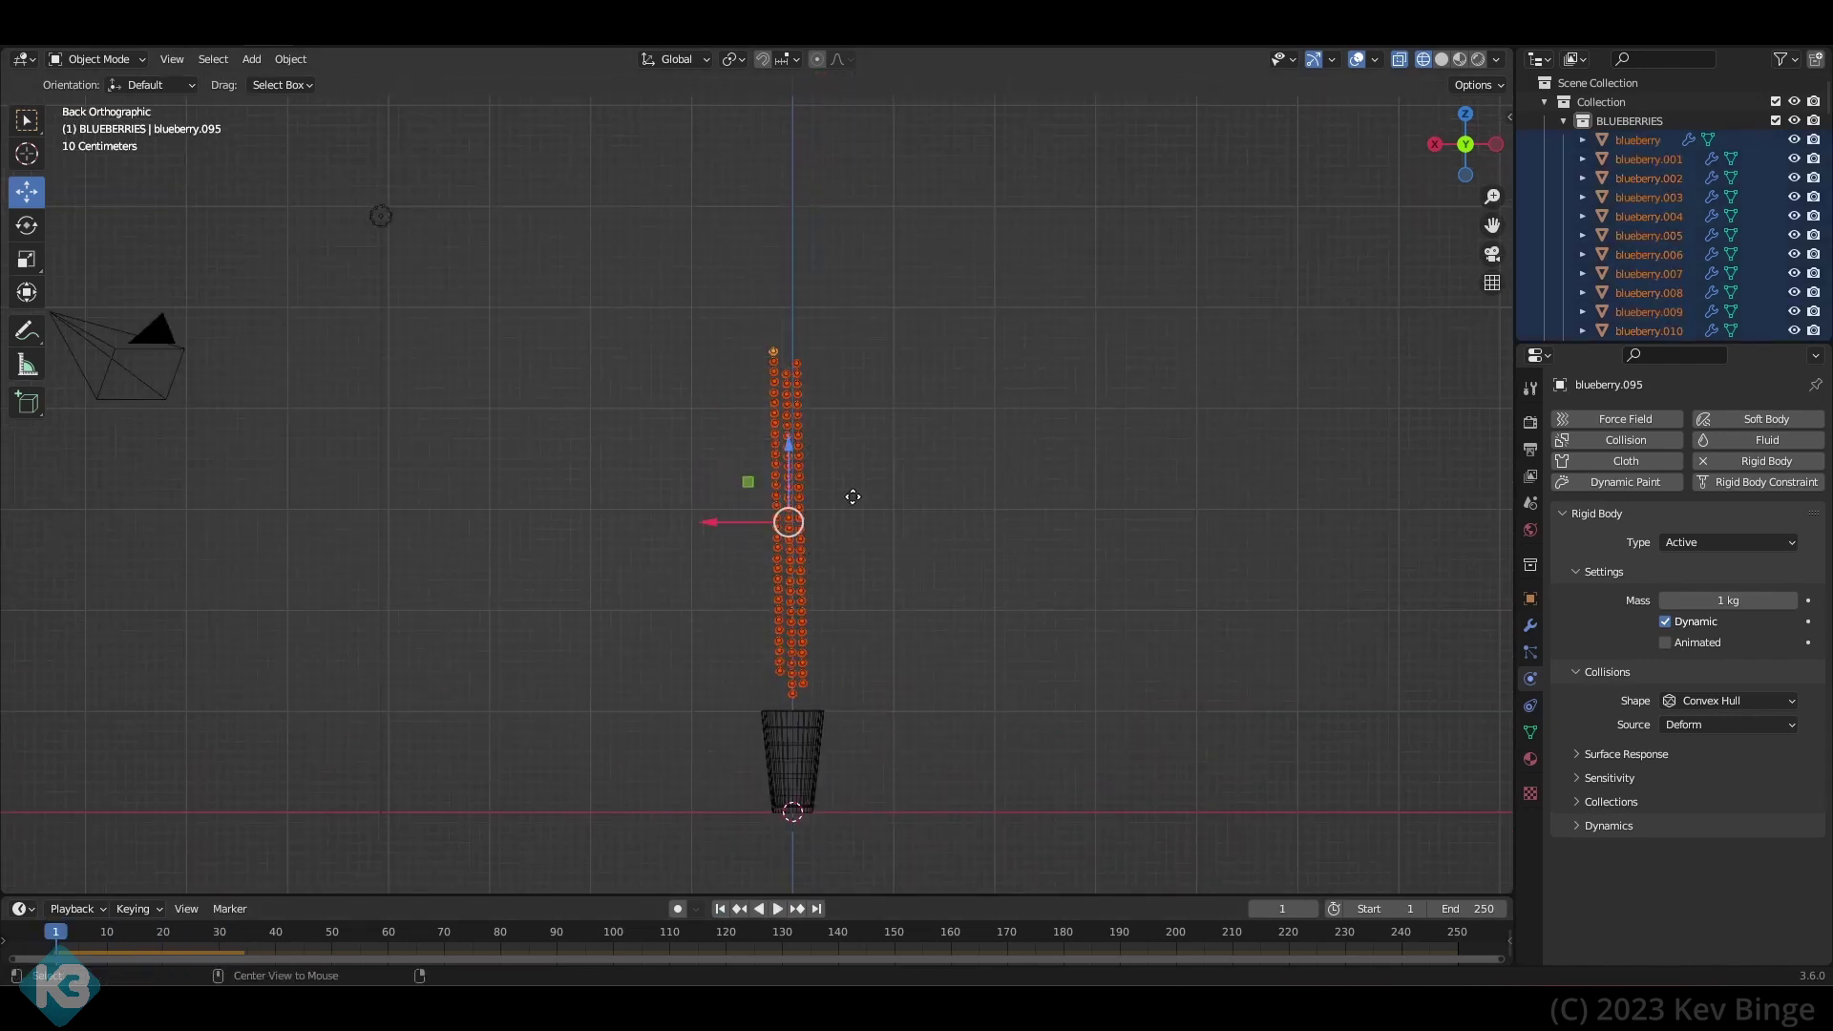
{"action": "key", "text": "alt+d"}
{"action": "left_click", "coordinate": [832, 358]}
- Rotate successive groups of blueberries along the stacked columns about the Z axis, turning one group in the upper half by 68.8°
{"action": "left_click_drag", "start_coordinate": [840, 381], "coordinate": [795, 535]}
{"action": "key", "text": "r"}
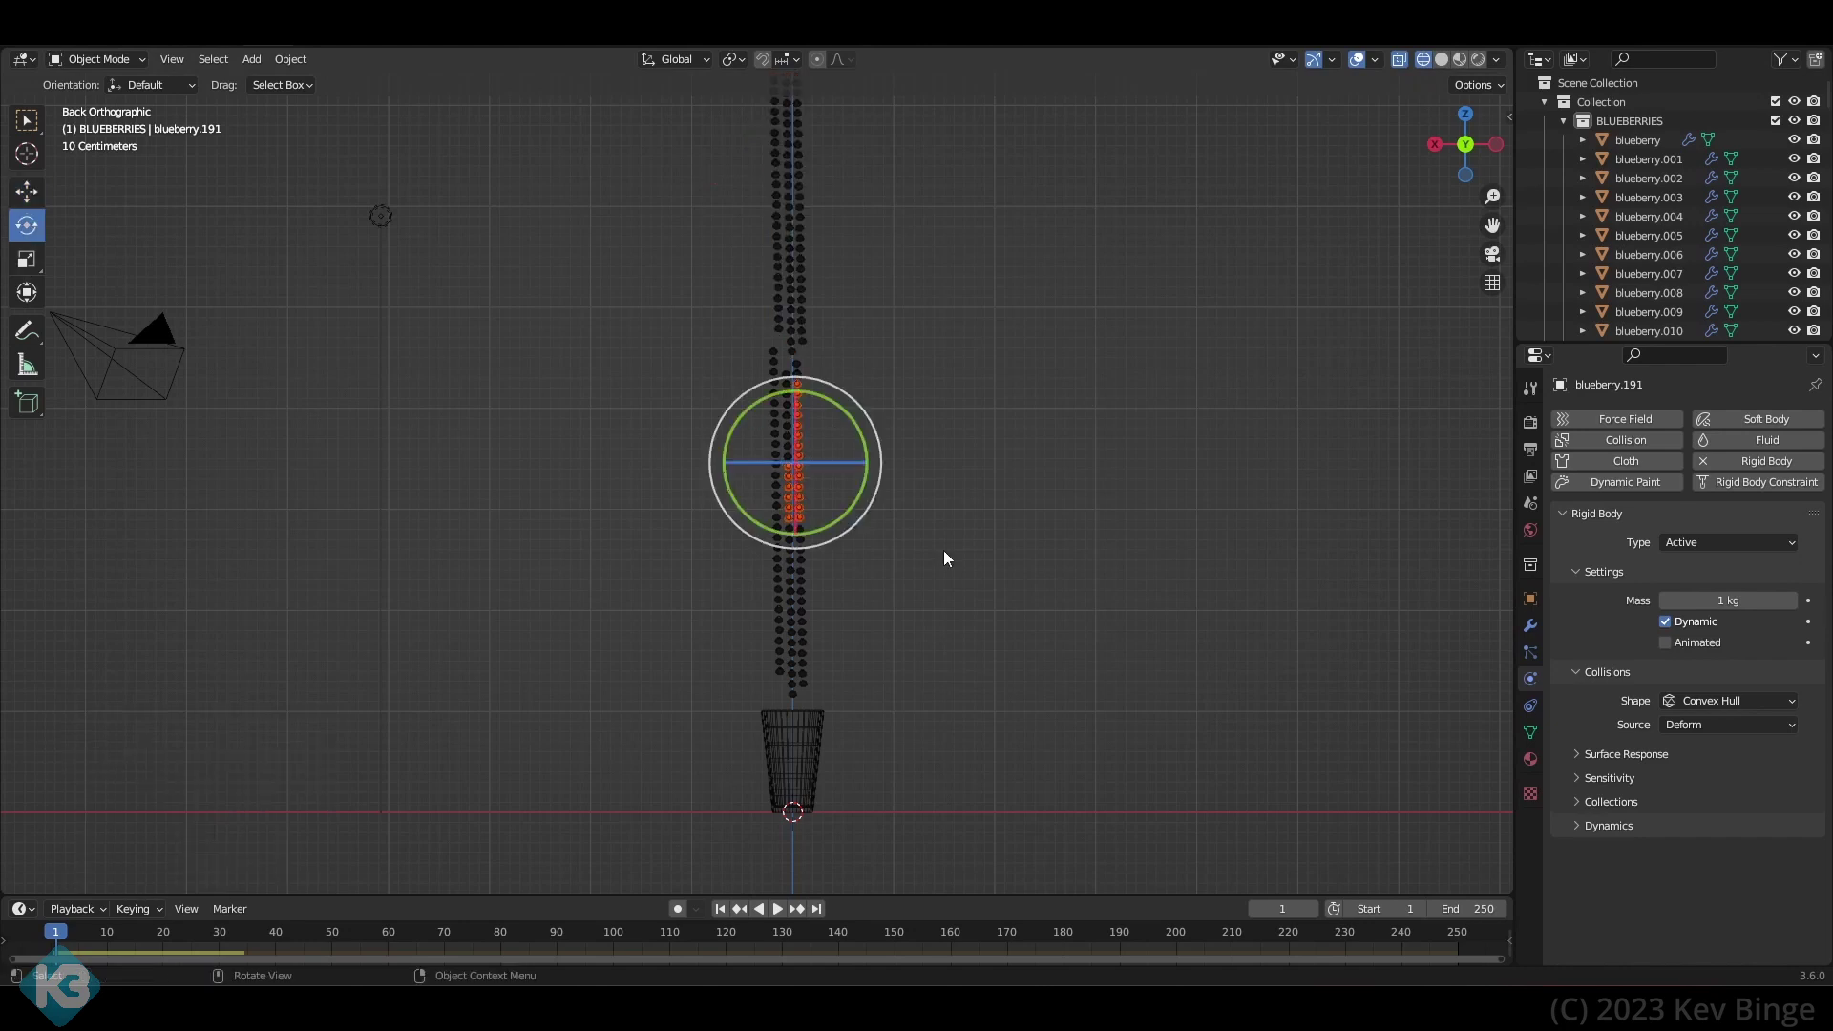
{"action": "left_click_drag", "start_coordinate": [842, 462], "coordinate": [864, 401]}
{"action": "left_click_drag", "start_coordinate": [731, 587], "coordinate": [889, 570]}
{"action": "left_click_drag", "start_coordinate": [896, 569], "coordinate": [760, 678]}
{"action": "left_click_drag", "start_coordinate": [816, 625], "coordinate": [881, 477]}
{"action": "middle_click_drag", "start_coordinate": [880, 474], "coordinate": [873, 722], "text": "shift"}
{"action": "left_click_drag", "start_coordinate": [839, 380], "coordinate": [754, 470]}
{"action": "left_click_drag", "start_coordinate": [829, 421], "coordinate": [824, 520]}
{"action": "left_click_drag", "start_coordinate": [778, 521], "coordinate": [856, 460]}
{"action": "left_click", "coordinate": [812, 540]}
{"action": "left_click_drag", "start_coordinate": [748, 665], "coordinate": [828, 597]}
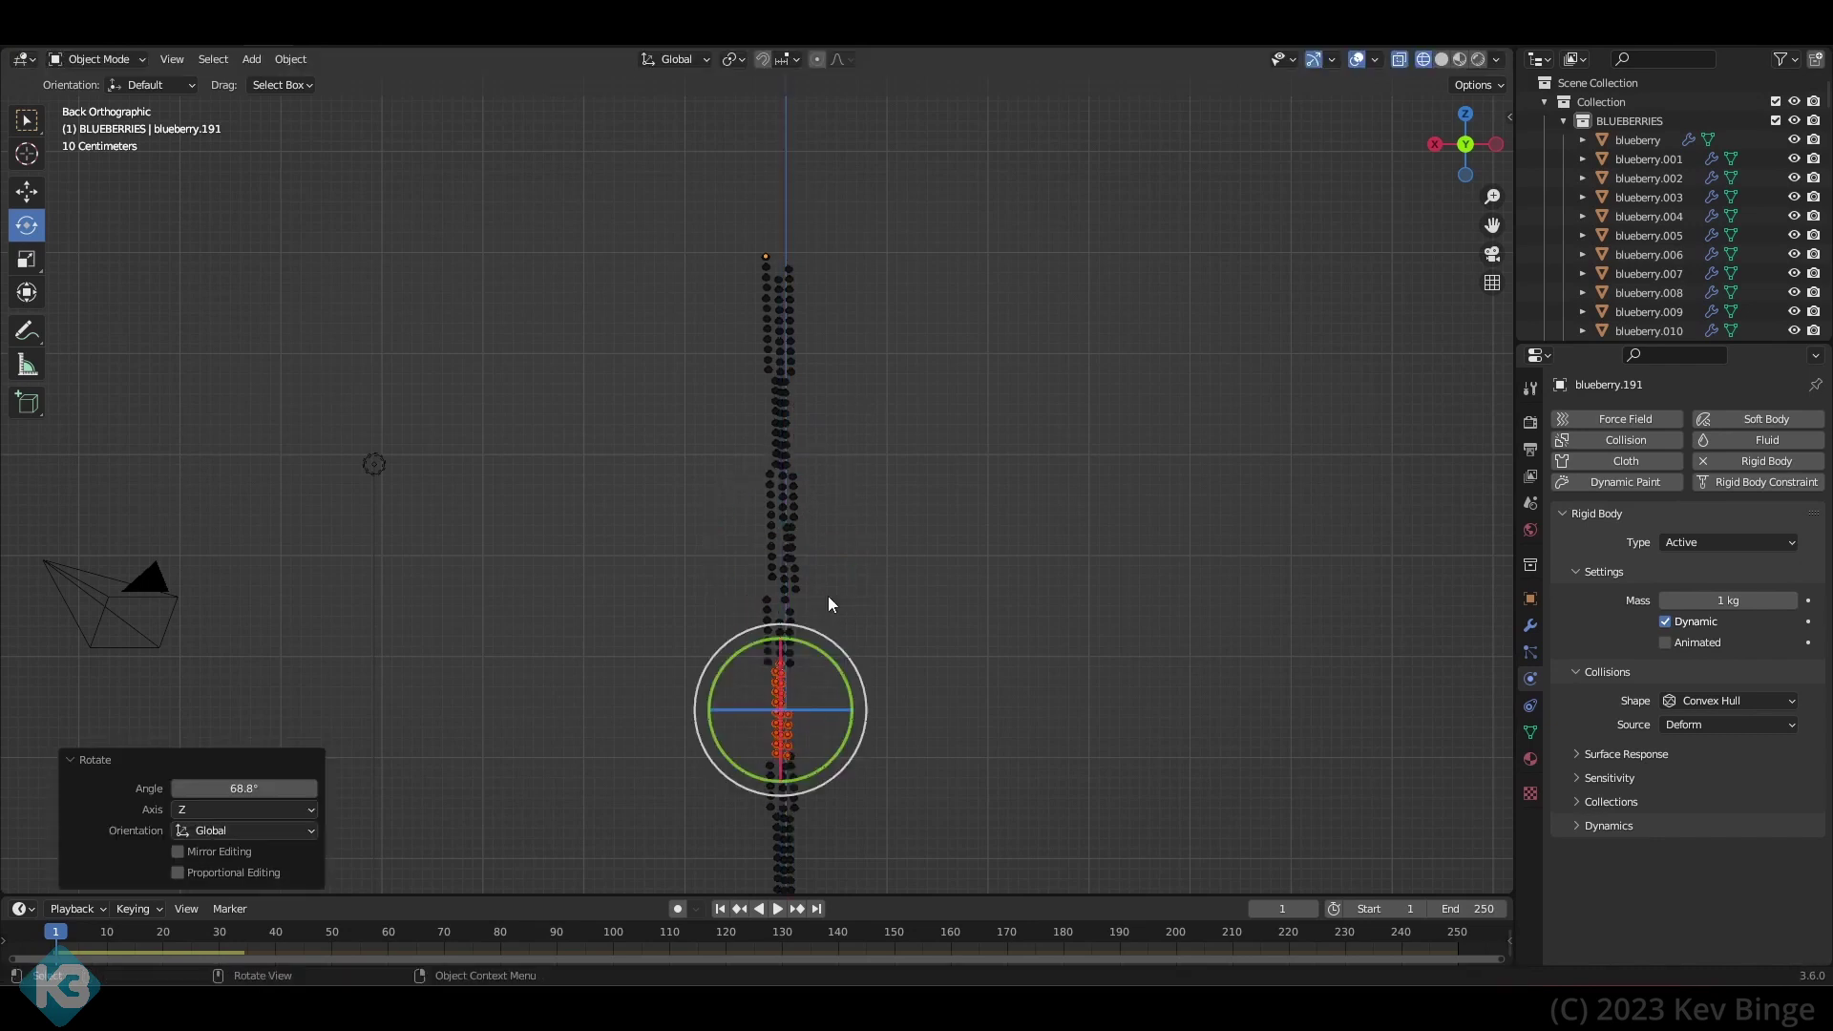
- Nudge several individual blueberries slightly out of line around the rotated groups in the middle of the stack
{"action": "scroll", "coordinate": [832, 604], "scroll_direction": "up", "scroll_amount": 5}
{"action": "left_click", "coordinate": [854, 749]}
{"action": "left_click", "coordinate": [27, 192]}
{"action": "left_click_drag", "start_coordinate": [850, 746], "coordinate": [858, 762]}
{"action": "left_click", "coordinate": [793, 693]}
{"action": "left_click_drag", "start_coordinate": [793, 692], "coordinate": [795, 690]}
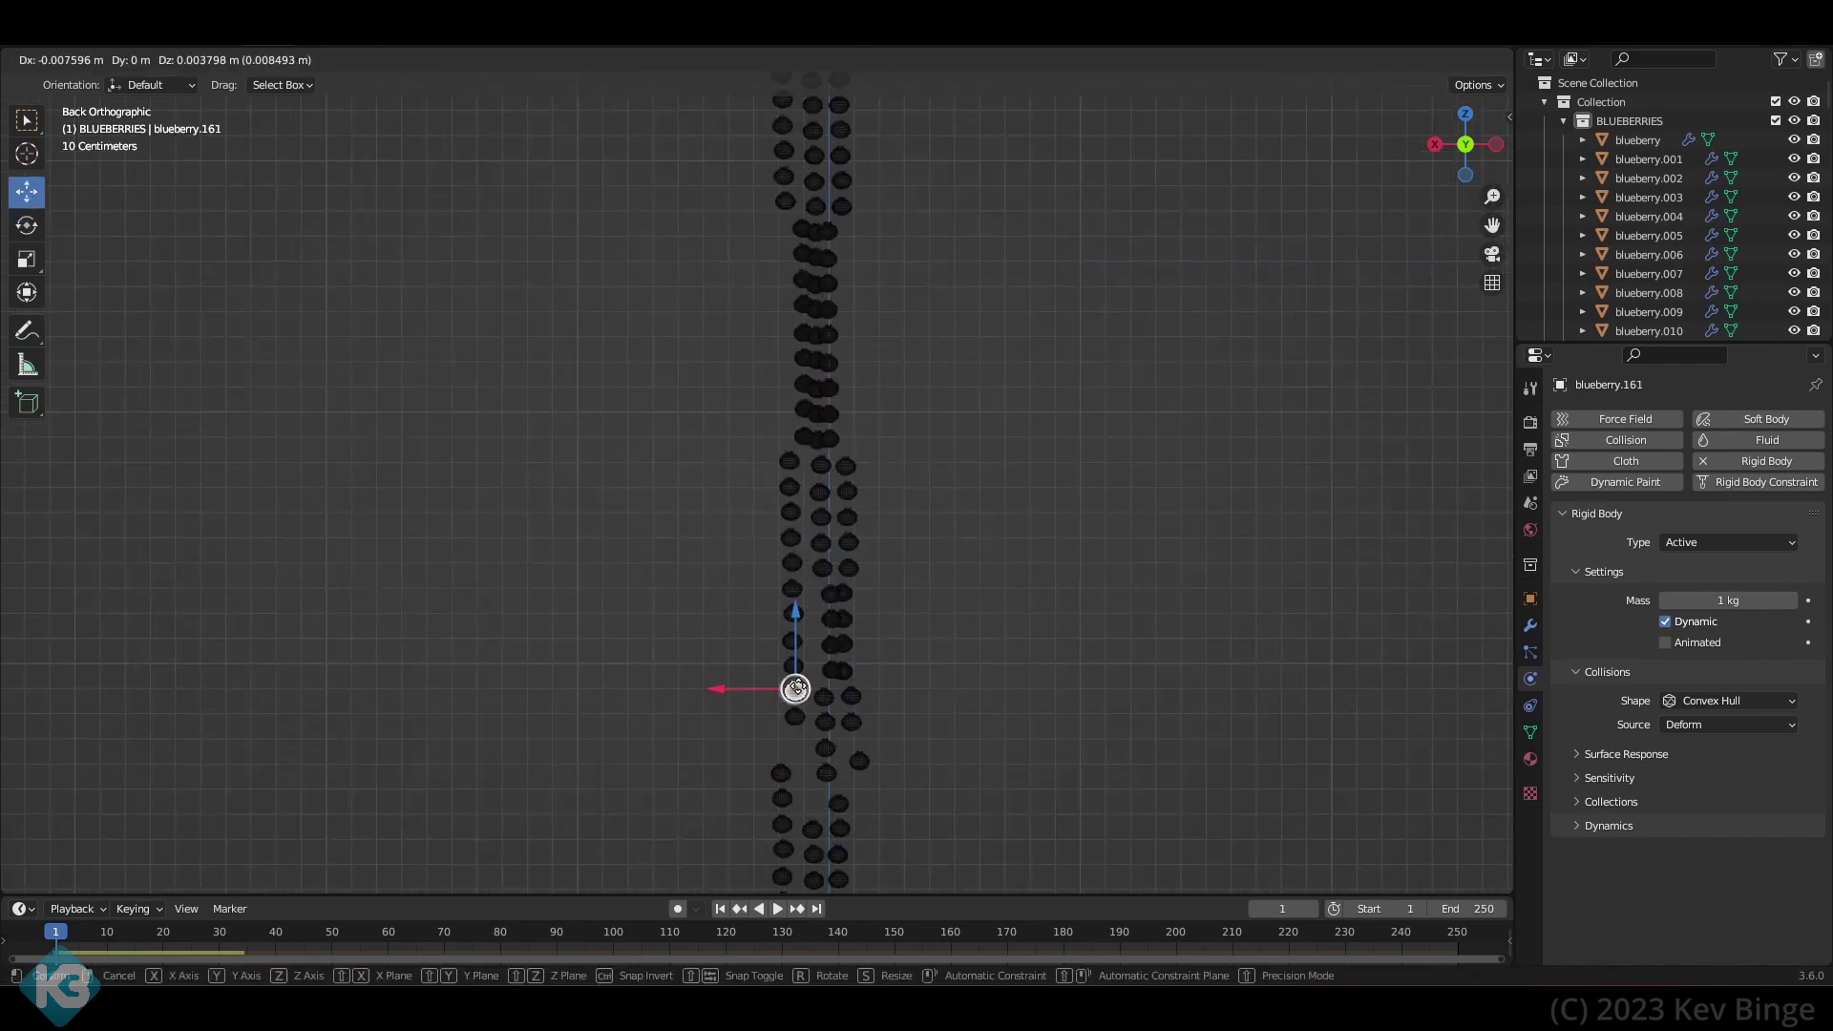
{"action": "left_click", "coordinate": [812, 830]}
{"action": "left_click_drag", "start_coordinate": [812, 830], "coordinate": [809, 817]}
{"action": "left_click", "coordinate": [822, 568]}
{"action": "left_click", "coordinate": [788, 461]}
{"action": "left_click_drag", "start_coordinate": [786, 461], "coordinate": [779, 456]}
- Nudge two individual blueberries in one of the columns near the top of the stack
{"action": "middle_click_drag", "start_coordinate": [807, 429], "coordinate": [807, 827], "text": "shift"}
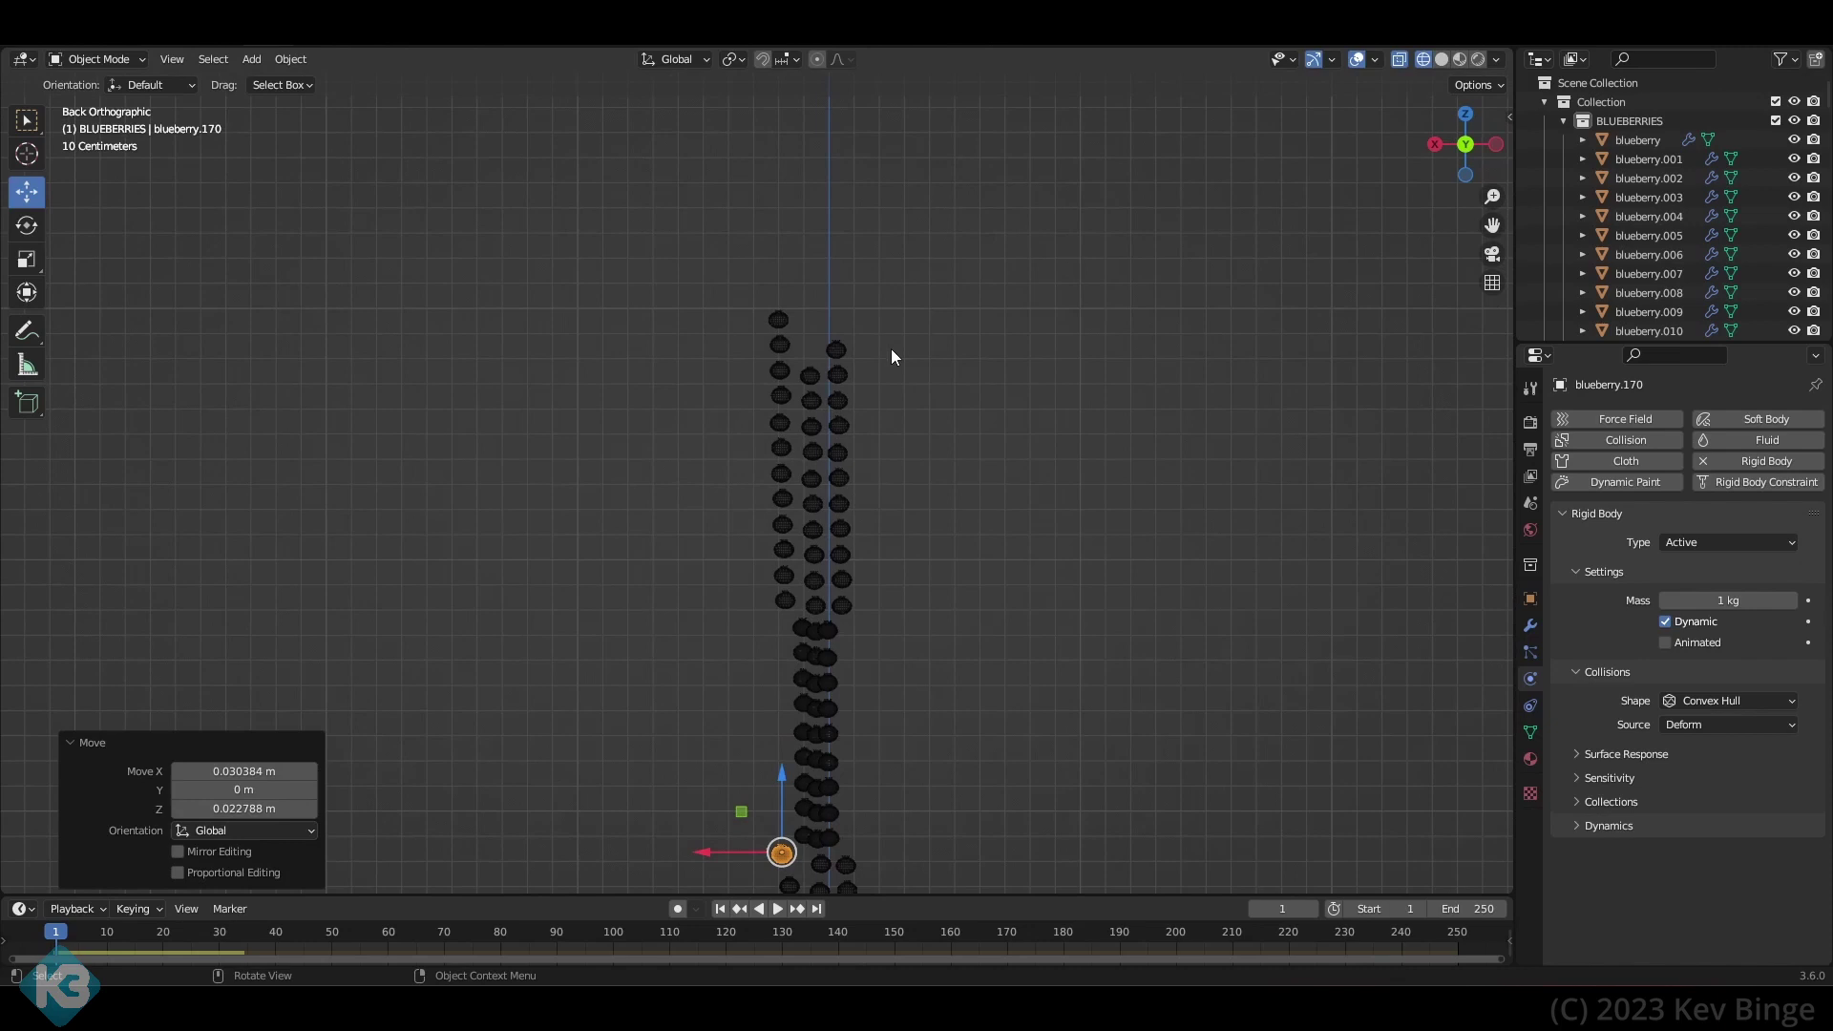
{"action": "left_click", "coordinate": [838, 501]}
{"action": "left_click_drag", "start_coordinate": [838, 501], "coordinate": [849, 503]}
{"action": "left_click", "coordinate": [841, 603]}
{"action": "mouse_move", "coordinate": [841, 604]}
{"action": "left_mouse_down"}
{"action": "mouse_move", "coordinate": [854, 619]}
{"action": "mouse_move", "coordinate": [839, 605]}
{"action": "left_mouse_up"}
{"action": "middle_click_drag", "start_coordinate": [884, 821], "coordinate": [884, 714]}
{"action": "key", "text": "ctrl+KP_1"}
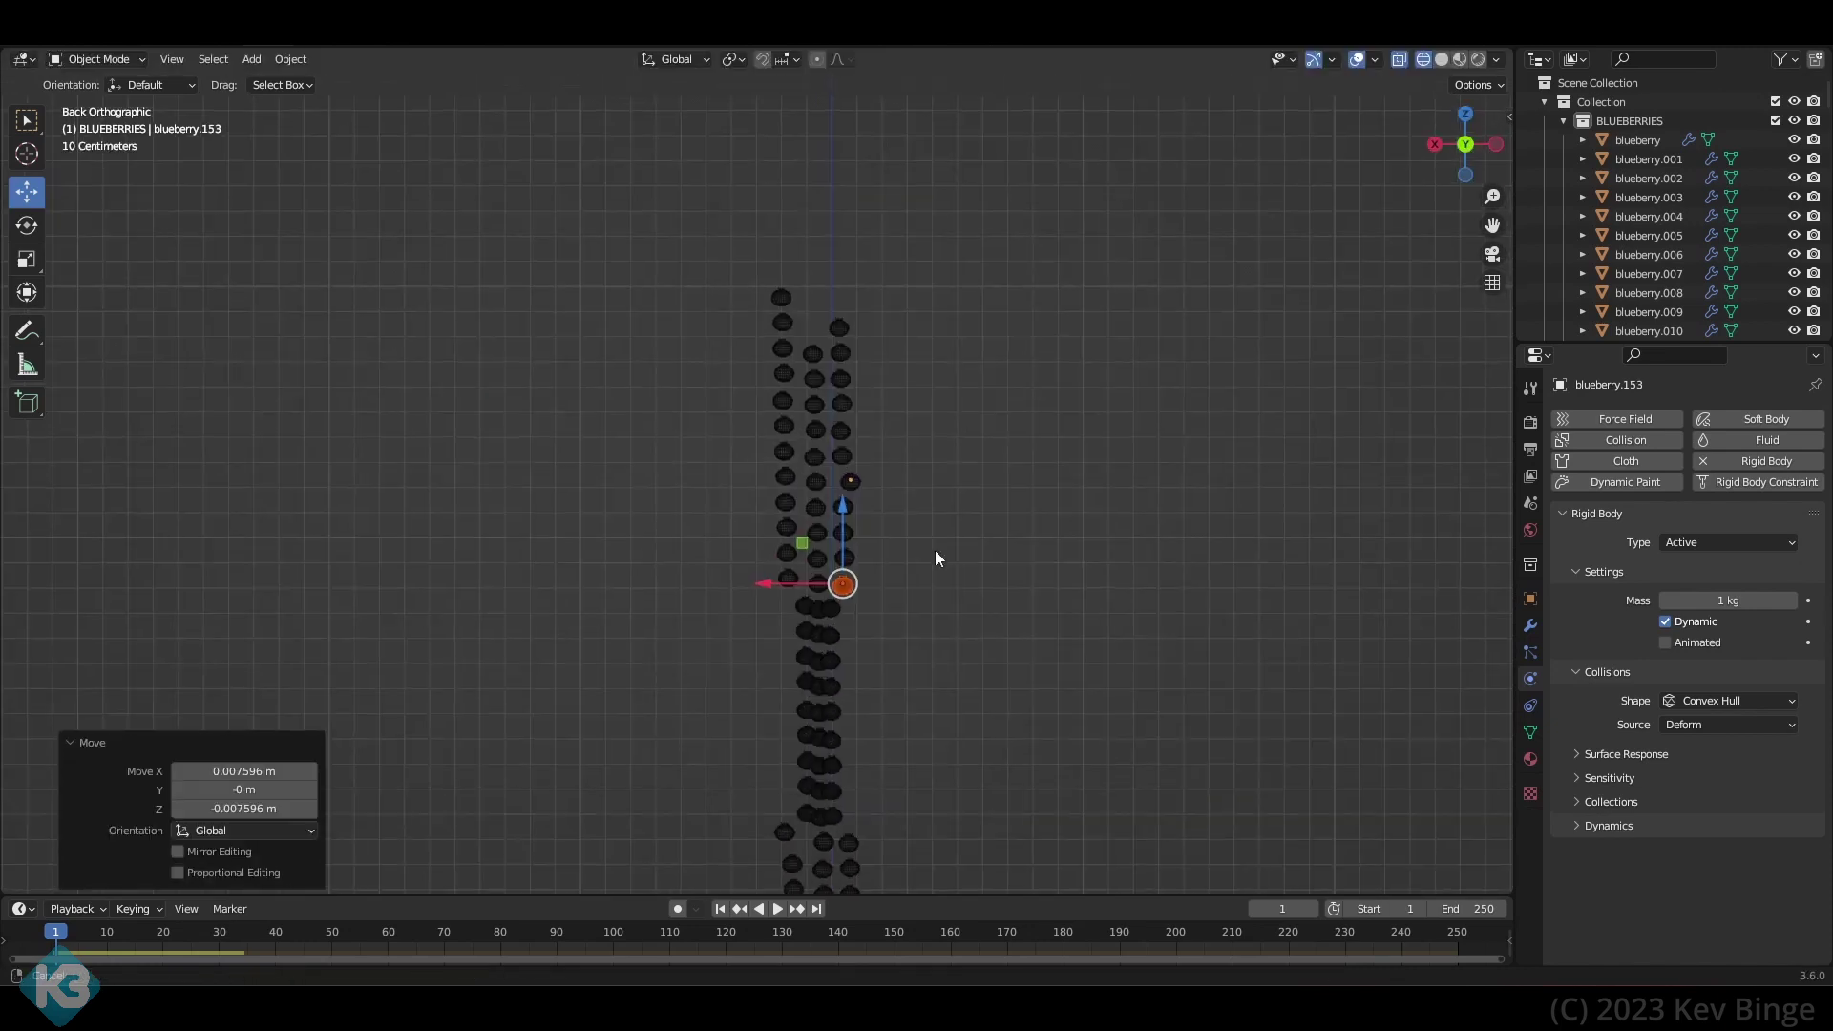
- Move a single blueberry down the stack by about 0.09 m in X and -0.97 m in Z
{"action": "scroll", "coordinate": [898, 477], "scroll_direction": "down", "scroll_amount": 2}
{"action": "middle_click_drag", "start_coordinate": [716, 277], "coordinate": [741, 75], "text": "shift"}
{"action": "left_click", "coordinate": [859, 483]}
{"action": "left_click_drag", "start_coordinate": [857, 483], "coordinate": [843, 649]}
{"action": "scroll", "coordinate": [844, 648], "scroll_direction": "down", "scroll_amount": 4}
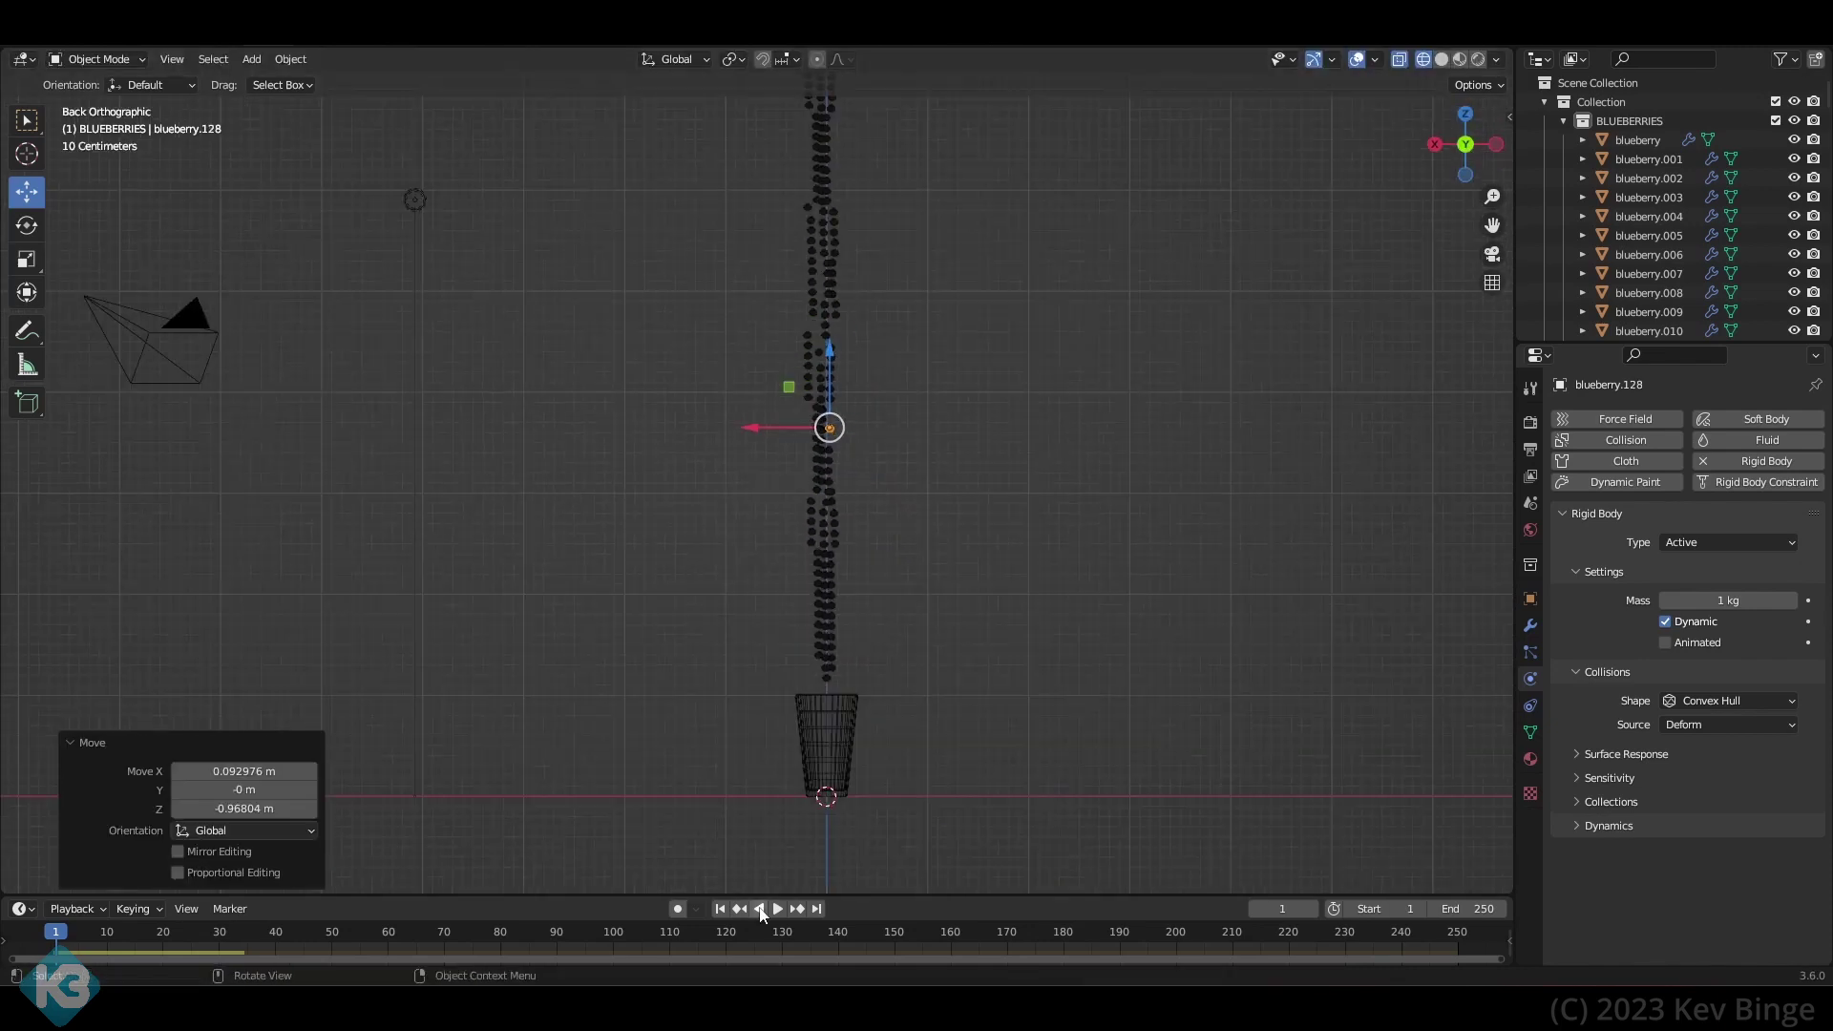
- Preview the enlarged stack's rigid body simulation and return the animation to the first frame
{"action": "key", "text": "space"}
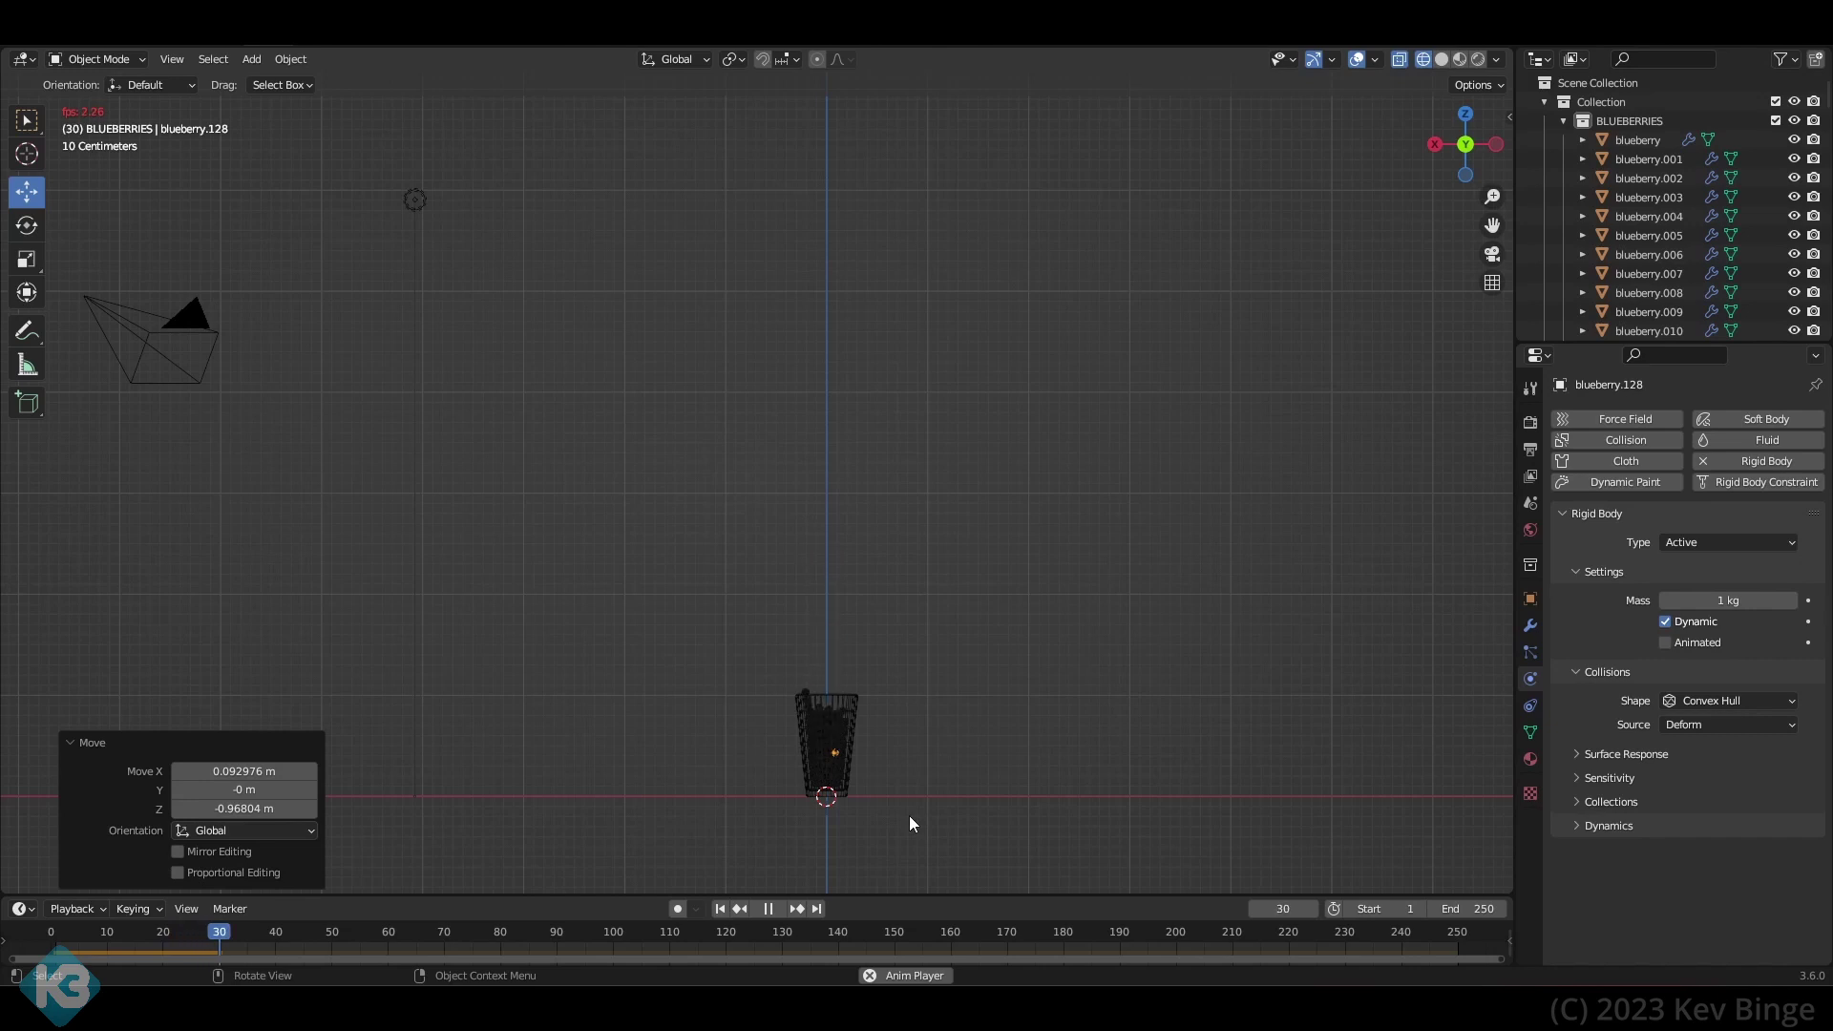
{"action": "key", "text": "Escape"}
{"action": "left_click", "coordinate": [749, 937]}
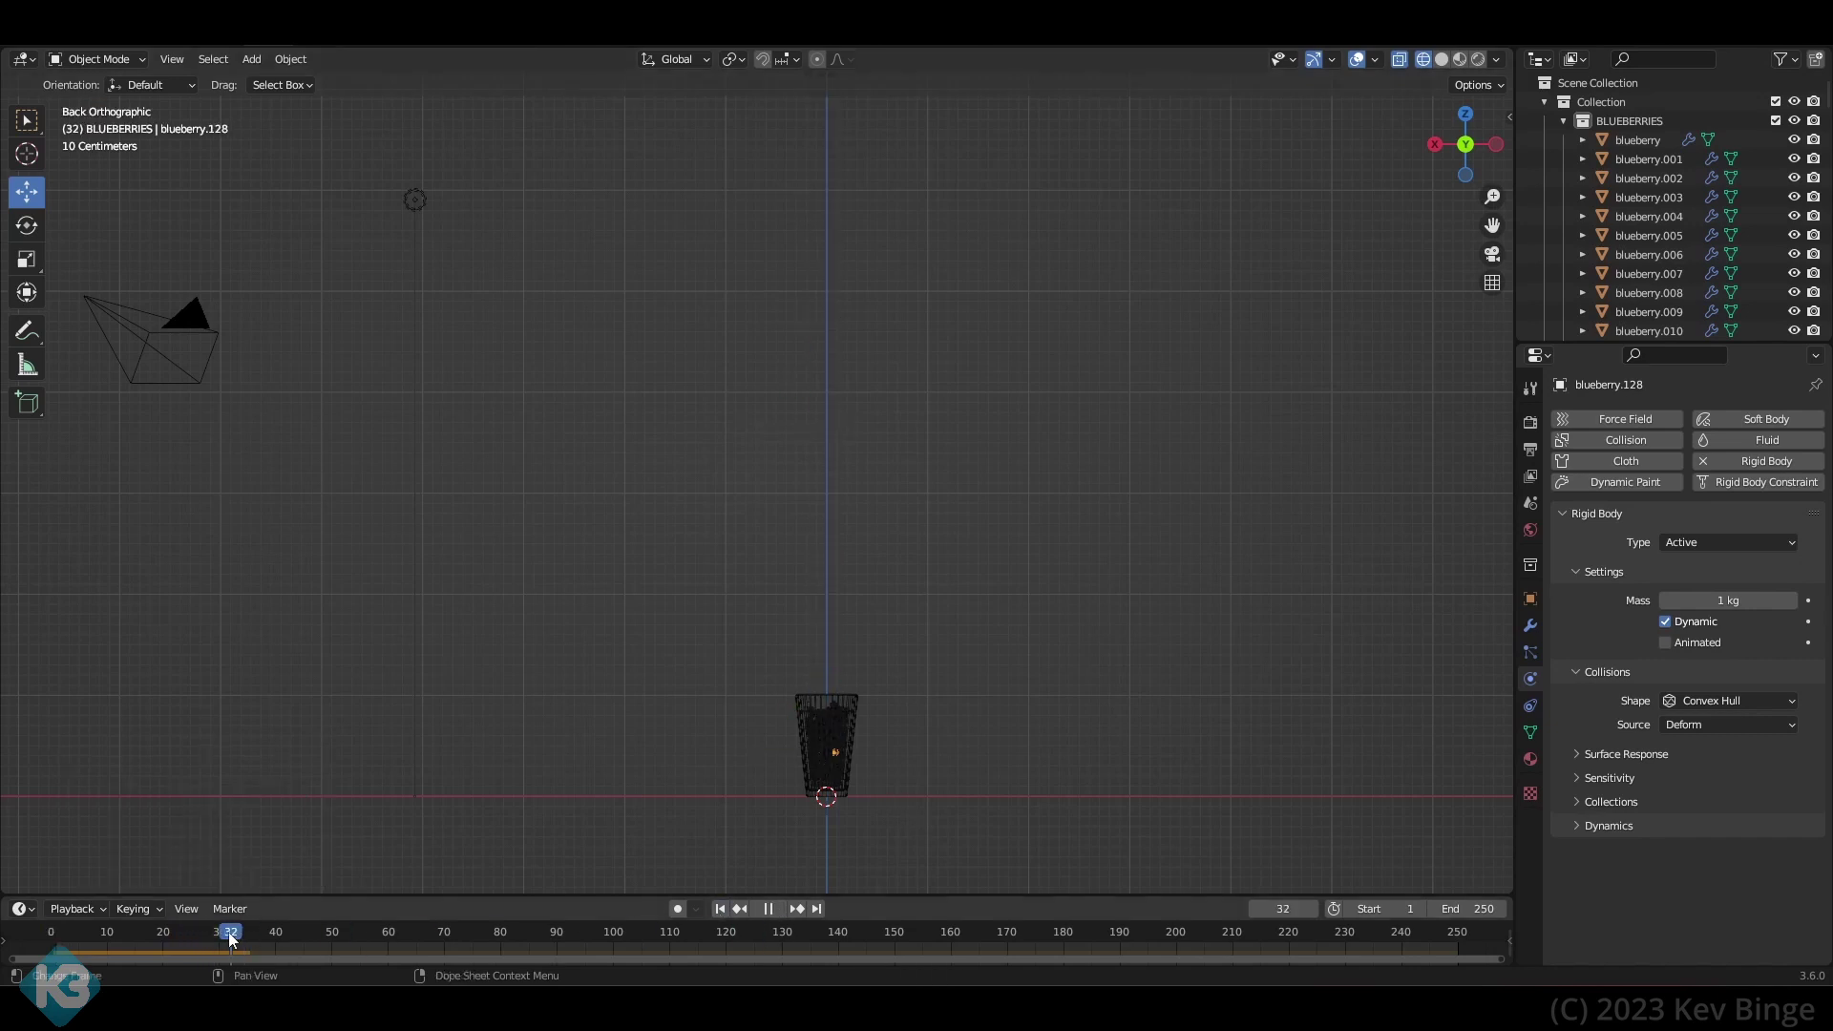
{"action": "left_click", "coordinate": [719, 909]}
- Shift a few individual blueberries in the lower part of the stack out of alignment and replay the simulation
{"action": "scroll", "coordinate": [896, 550], "scroll_direction": "up", "scroll_amount": 3}
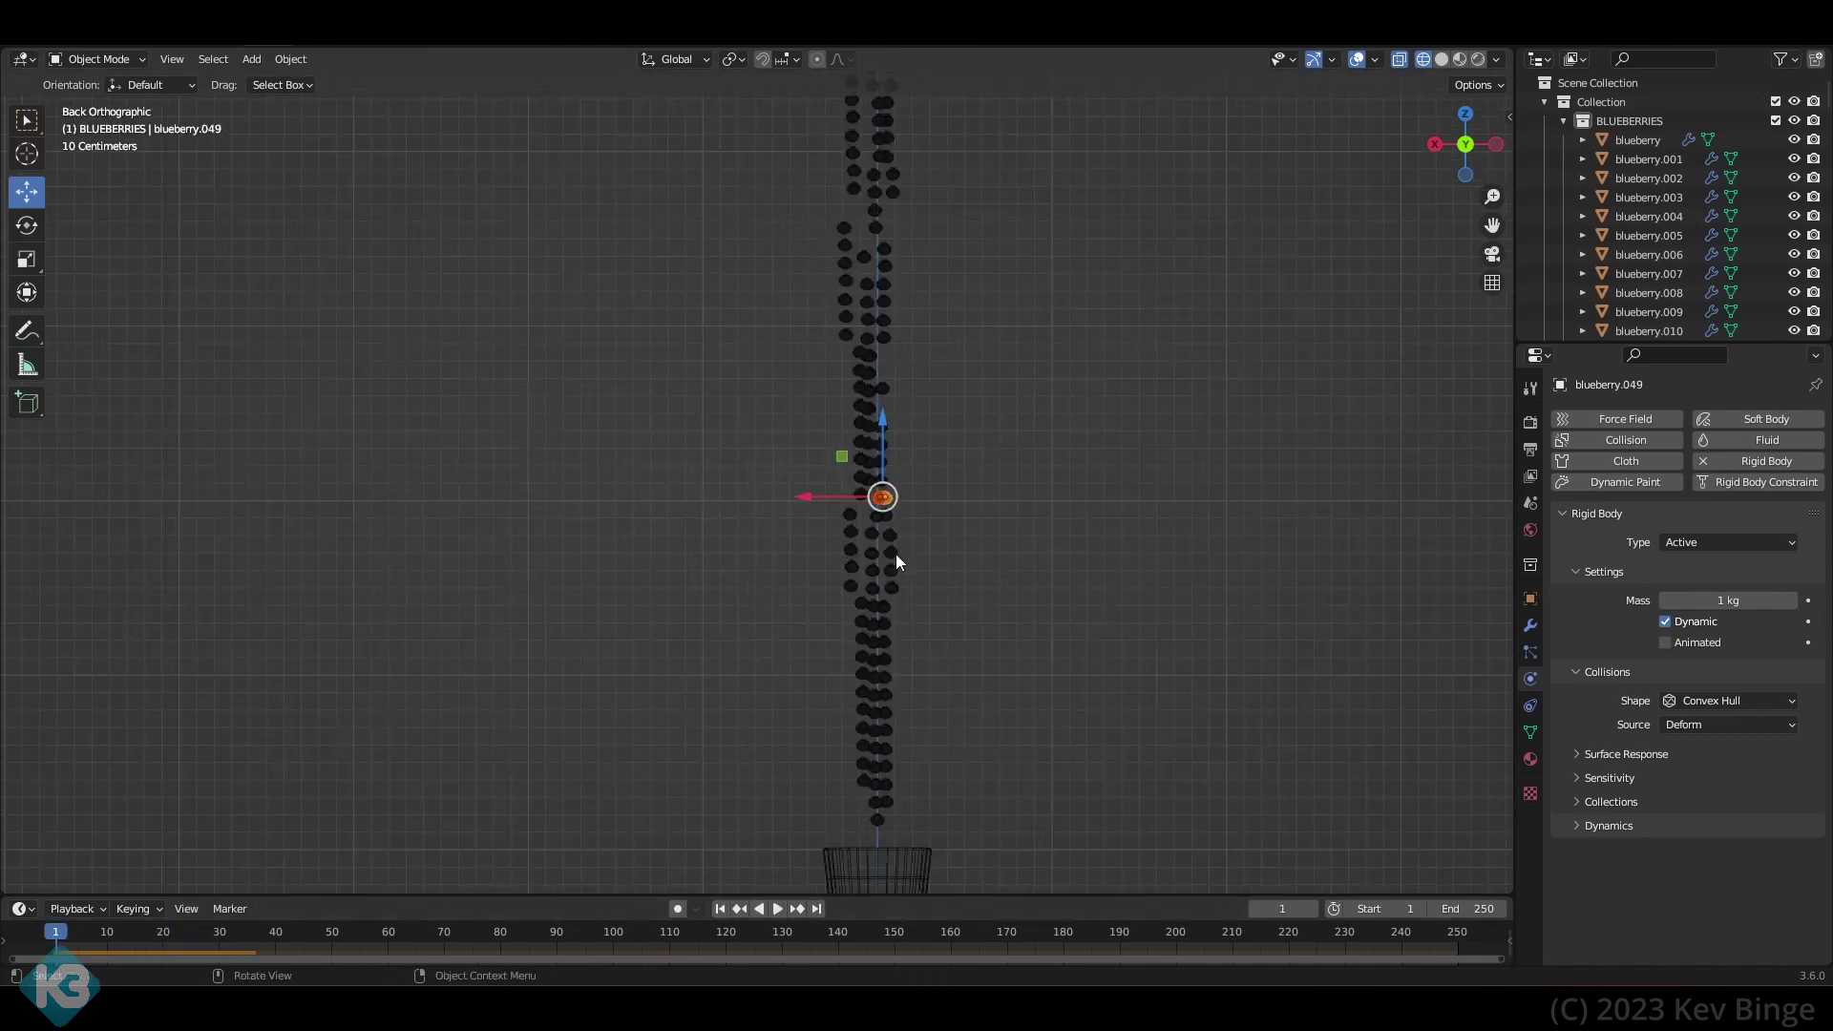
{"action": "middle_click_drag", "start_coordinate": [895, 550], "coordinate": [780, 591], "text": "shift"}
{"action": "scroll", "coordinate": [850, 642], "scroll_direction": "up", "scroll_amount": 8}
{"action": "left_click", "coordinate": [794, 653]}
{"action": "left_click_drag", "start_coordinate": [794, 653], "coordinate": [850, 761]}
{"action": "left_click", "coordinate": [826, 664]}
{"action": "left_click", "coordinate": [779, 733]}
{"action": "left_click_drag", "start_coordinate": [779, 733], "coordinate": [768, 746]}
{"action": "middle_click_drag", "start_coordinate": [716, 635], "coordinate": [1058, 614]}
{"action": "scroll", "coordinate": [1058, 615], "scroll_direction": "down", "scroll_amount": 10}
{"action": "key", "text": "space"}
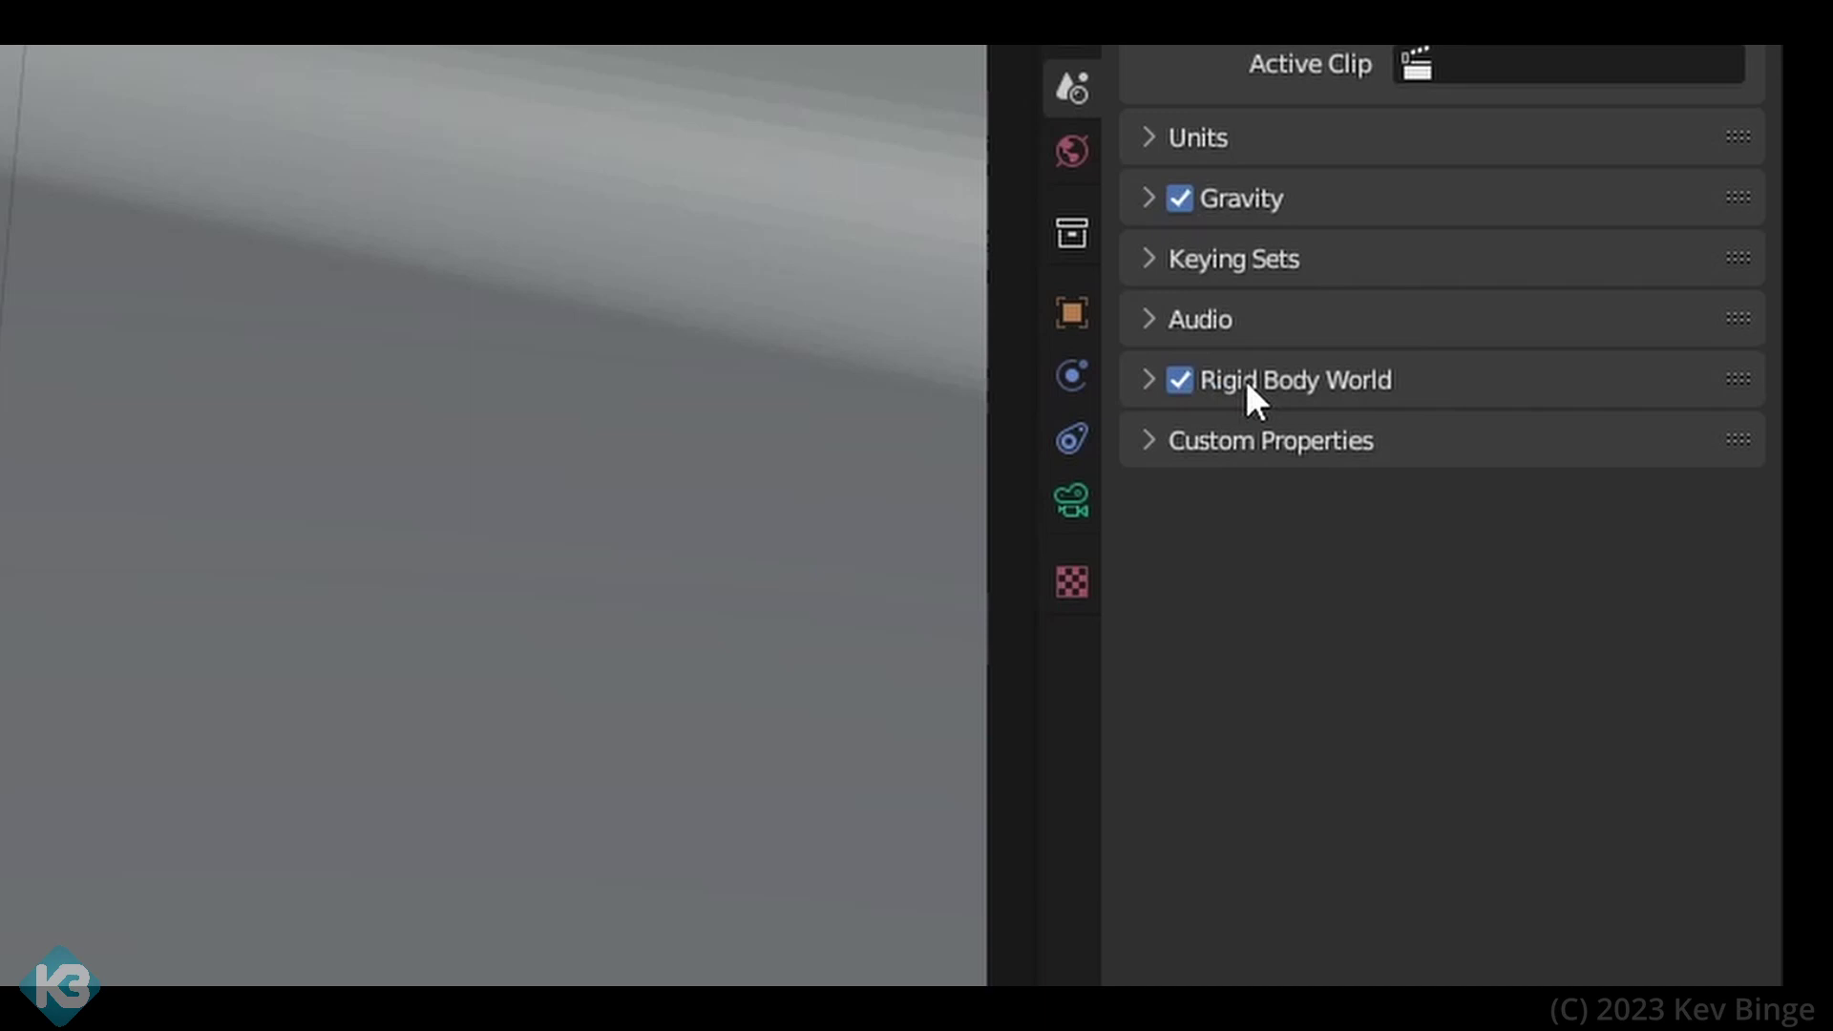
- Open the scene's Rigid Body World settings and examine the simulation and cache options
{"action": "left_click", "coordinate": [1149, 380]}
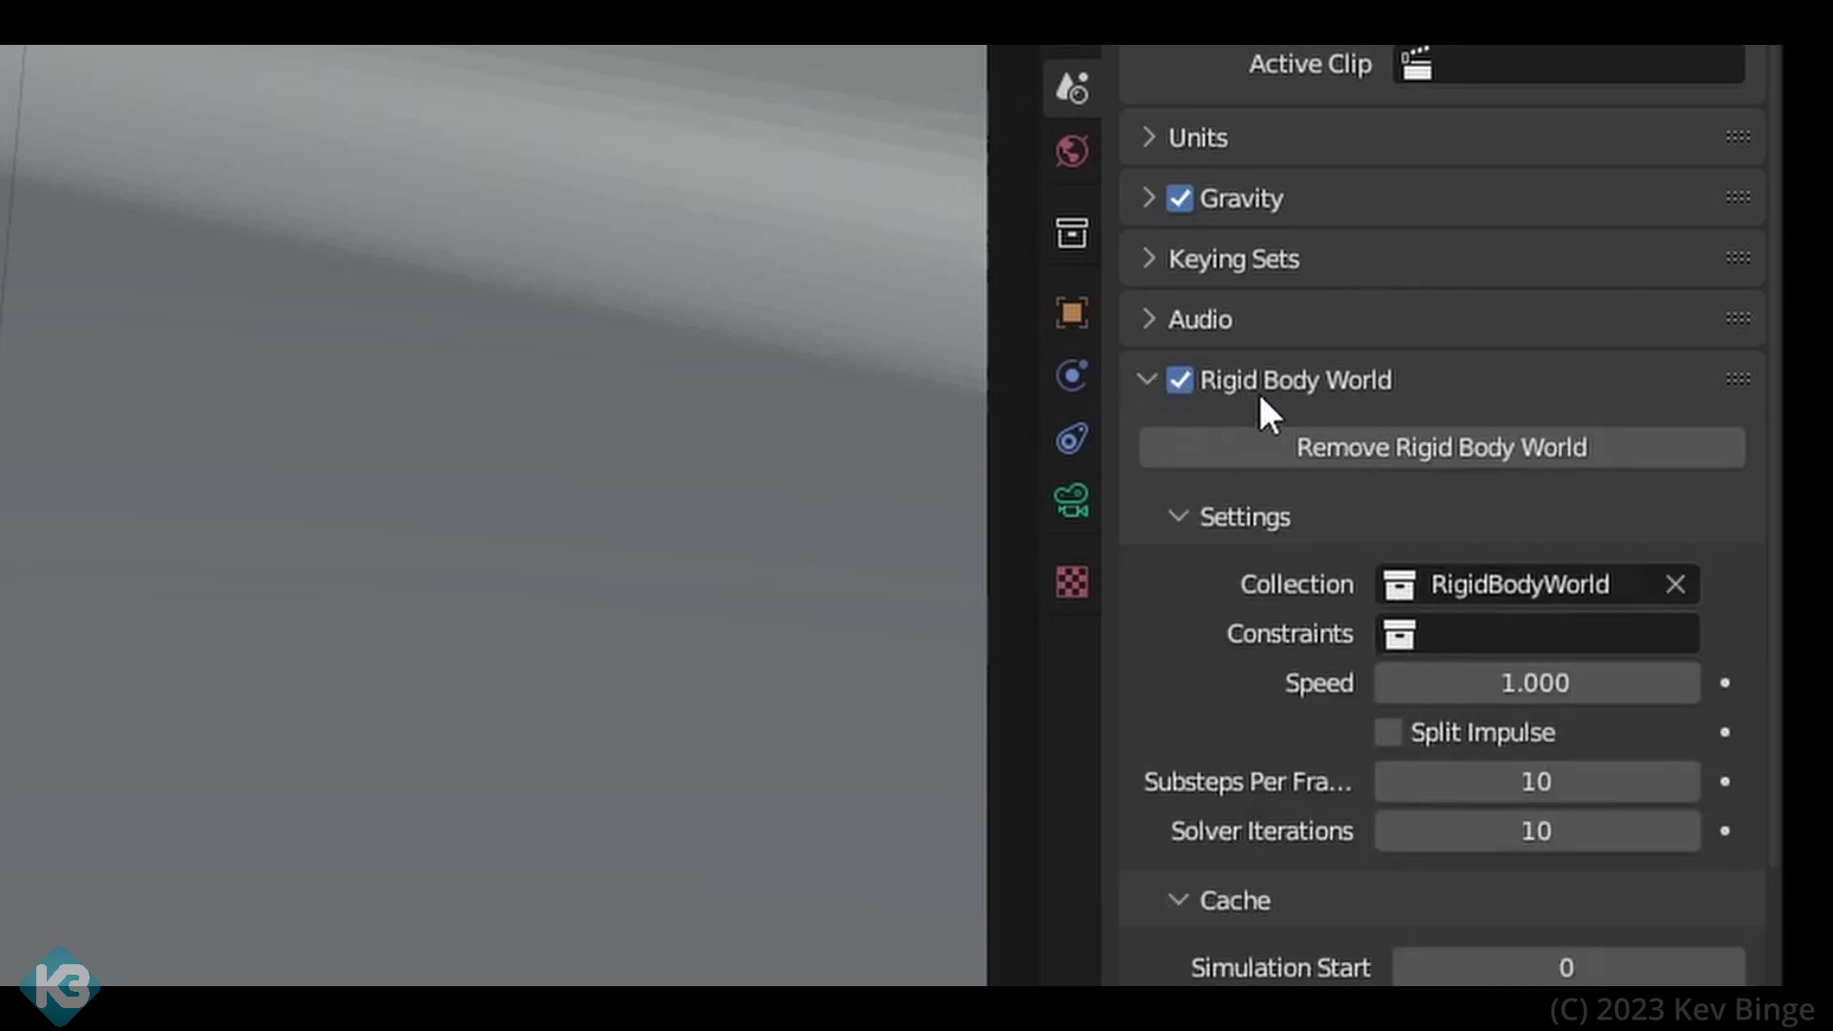
{"action": "scroll", "coordinate": [1323, 704], "scroll_direction": "down", "scroll_amount": 4}
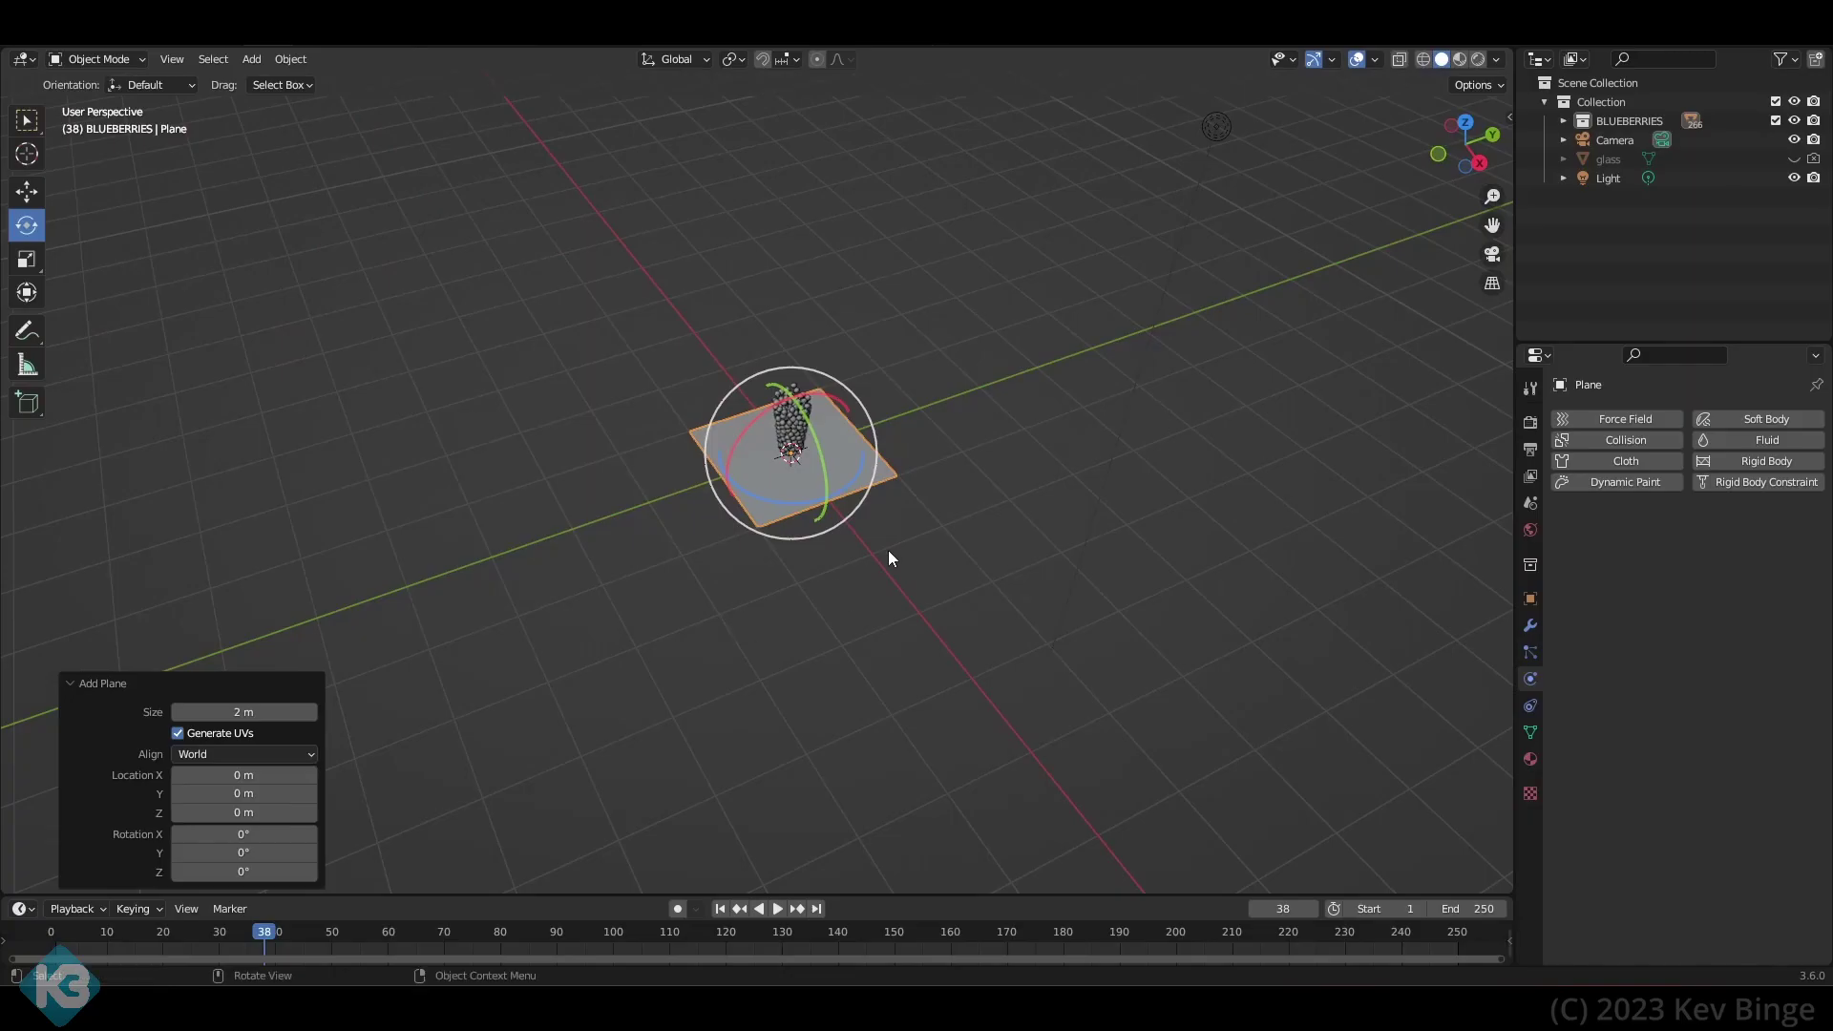
- Set the size of the newly added plane to 10 m
{"action": "middle_click_drag", "start_coordinate": [888, 552], "coordinate": [831, 692], "text": "shift"}
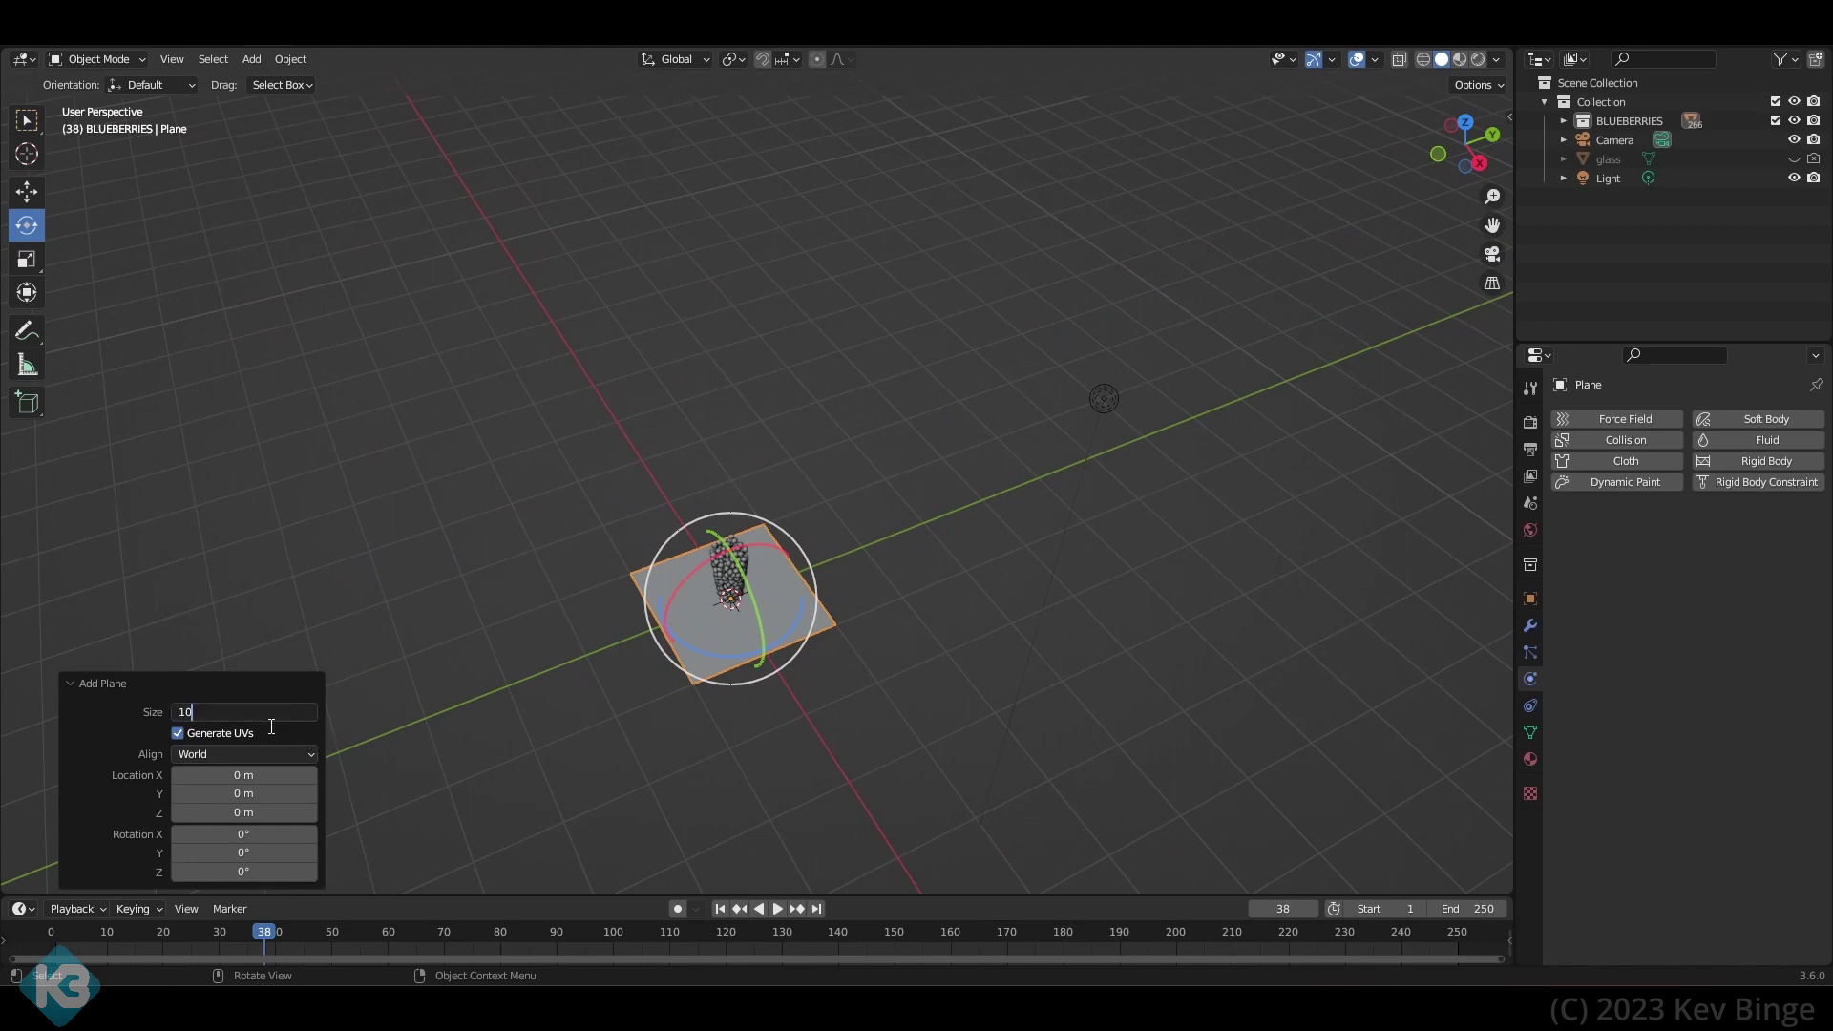
{"action": "key", "text": "Return"}
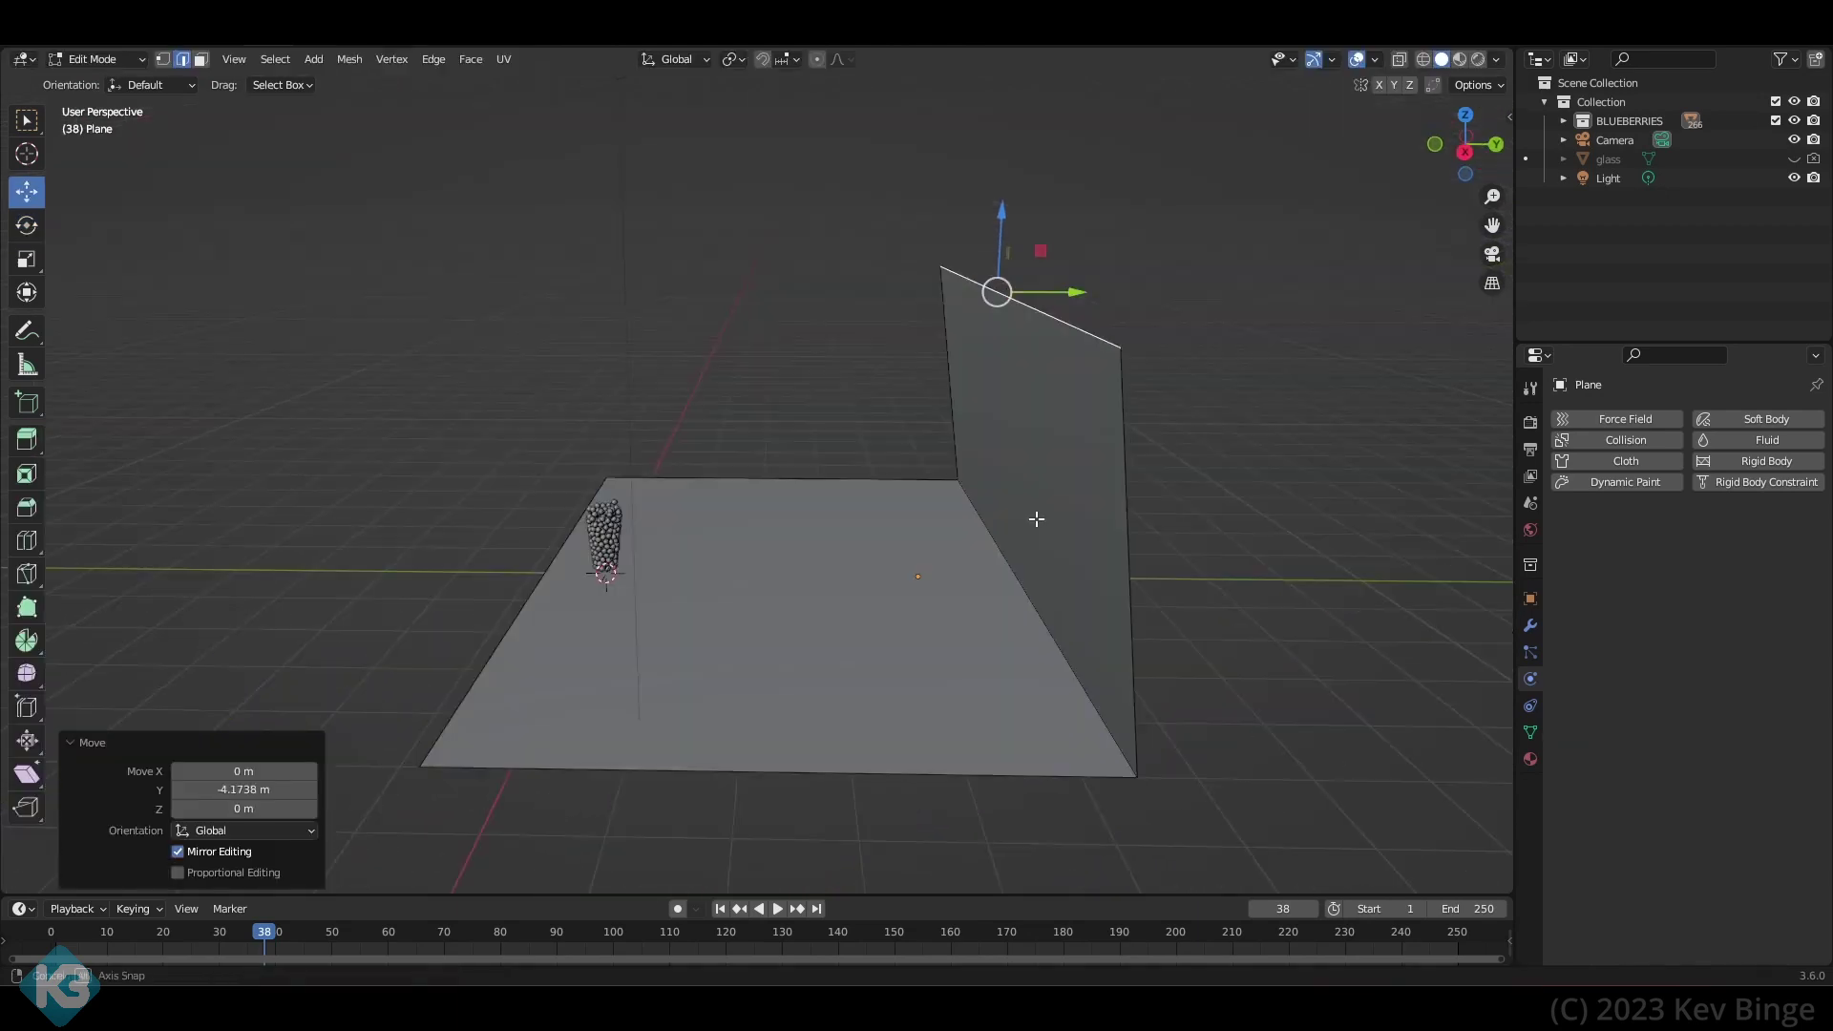
- Shift the top edge of the backdrop wall along Y to stand it upright, and raise it about 3.74 m in Z
{"action": "middle_click_drag", "start_coordinate": [1037, 520], "coordinate": [1013, 491]}
{"action": "left_click_drag", "start_coordinate": [1094, 306], "coordinate": [1143, 305]}
{"action": "left_click_drag", "start_coordinate": [1060, 226], "coordinate": [1060, 56]}
{"action": "middle_click_drag", "start_coordinate": [1065, 592], "coordinate": [933, 655]}
{"action": "middle_click_drag", "start_coordinate": [933, 655], "coordinate": [993, 630]}
{"action": "left_click_drag", "start_coordinate": [1074, 186], "coordinate": [941, 230]}
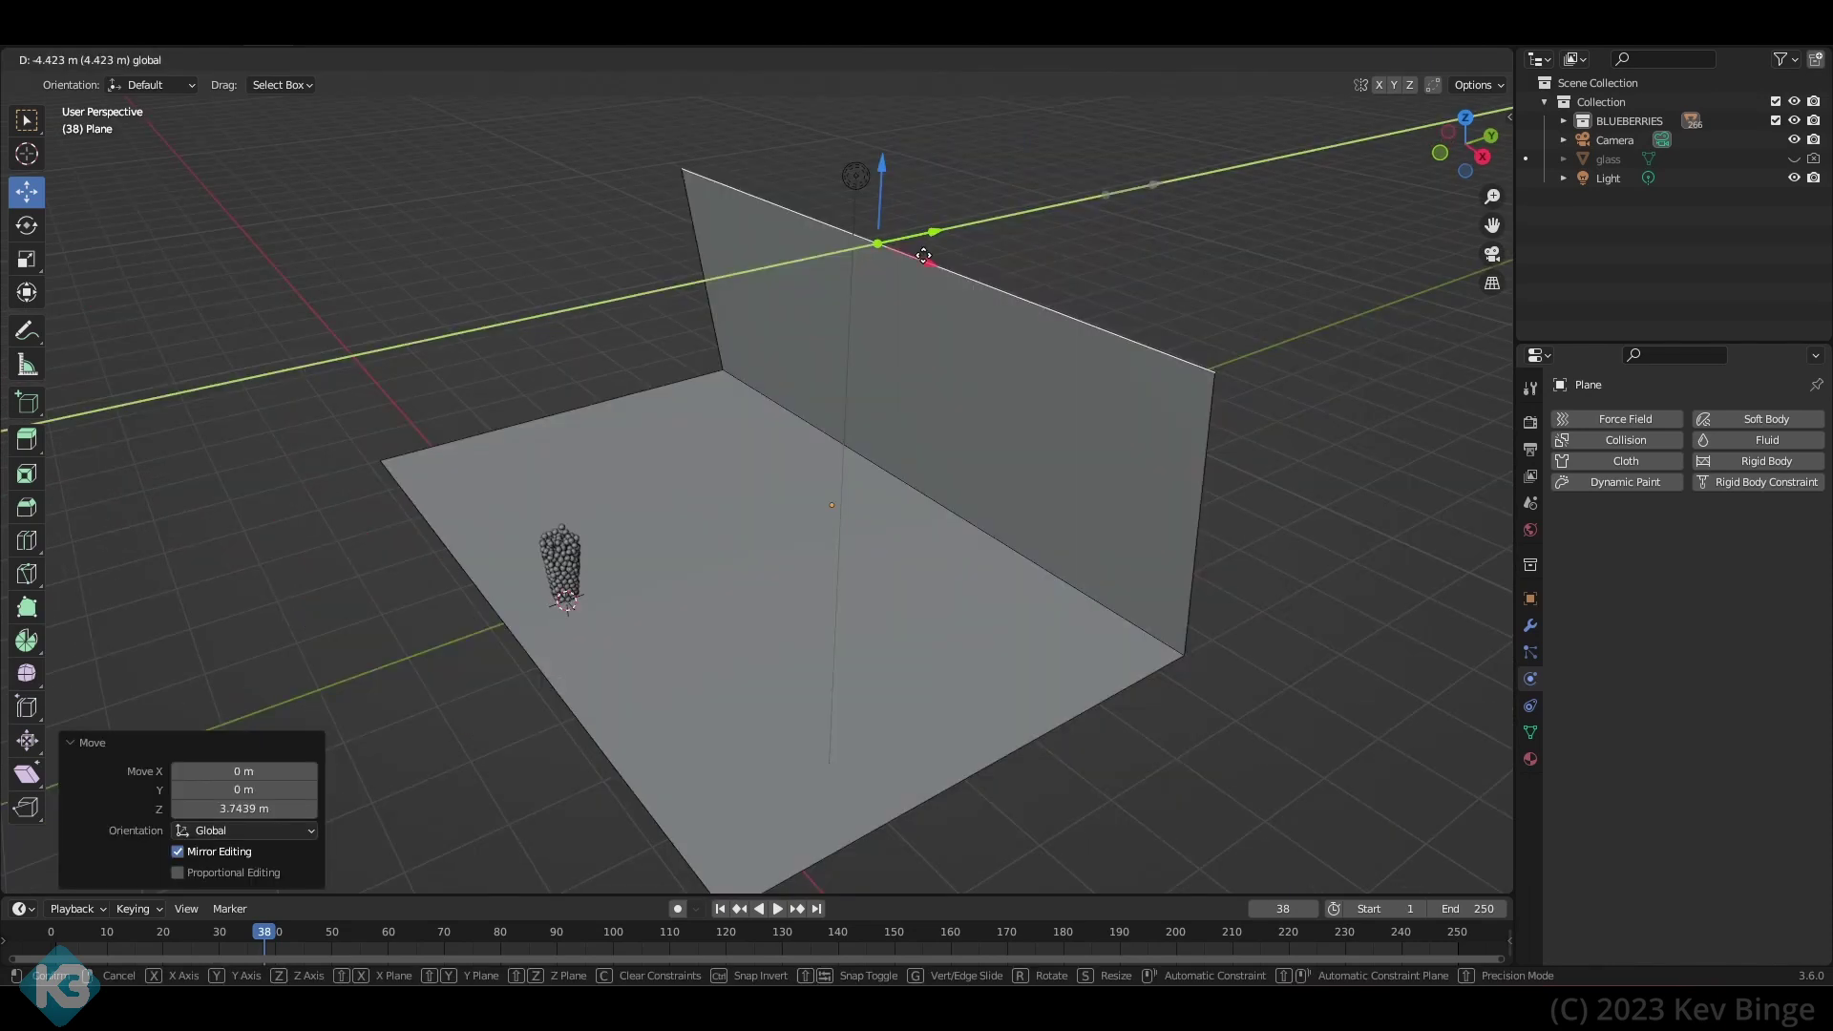
{"action": "middle_click_drag", "start_coordinate": [917, 573], "coordinate": [1013, 491]}
{"action": "left_click_drag", "start_coordinate": [1094, 306], "coordinate": [1142, 305]}
{"action": "left_click_drag", "start_coordinate": [1060, 226], "coordinate": [1060, 56]}
{"action": "middle_click_drag", "start_coordinate": [859, 592], "coordinate": [970, 671]}
- Bevel the edge between floor and back wall to a 1.24 m width with 17 segments, and return to Object Mode
{"action": "scroll", "coordinate": [970, 671], "scroll_direction": "up", "scroll_amount": 4}
{"action": "left_click", "coordinate": [951, 647]}
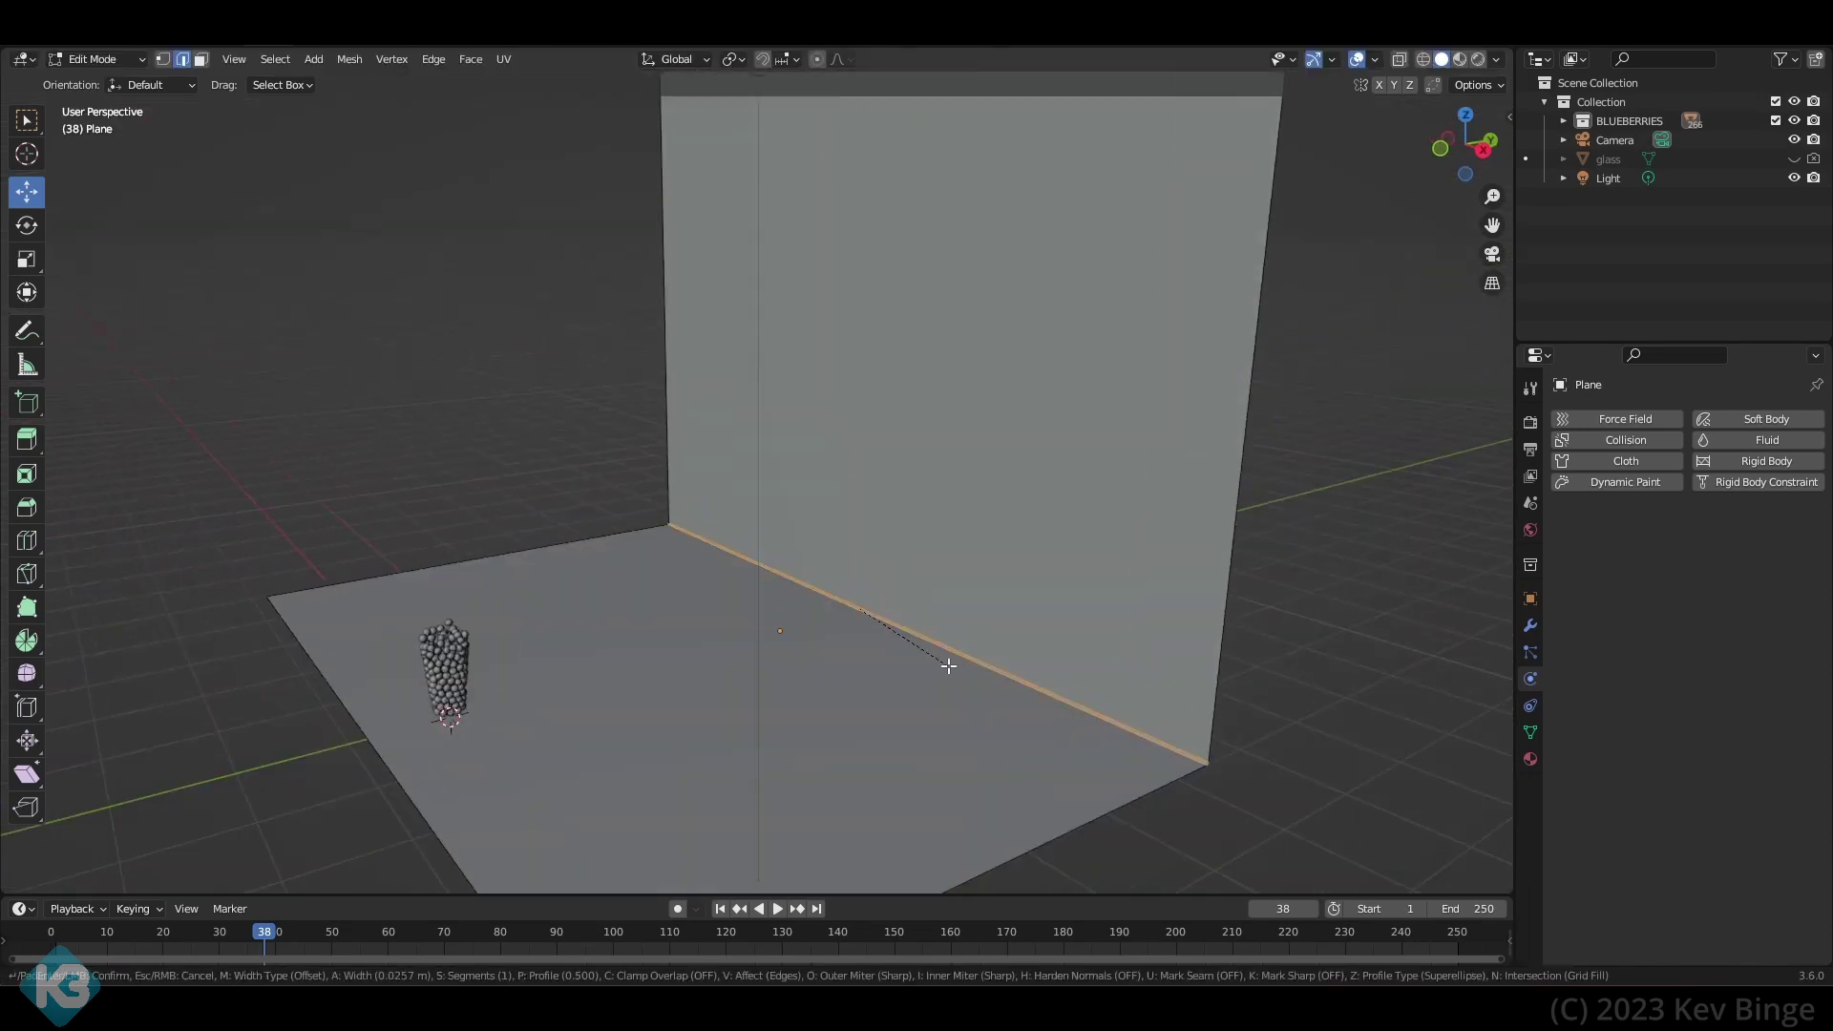
{"action": "scroll", "coordinate": [917, 798], "scroll_direction": "up", "scroll_amount": 16}
{"action": "scroll", "coordinate": [919, 799], "scroll_direction": "down", "scroll_amount": 16}
{"action": "scroll", "coordinate": [918, 798], "scroll_direction": "up", "scroll_amount": 16}
{"action": "left_click", "coordinate": [919, 799]}
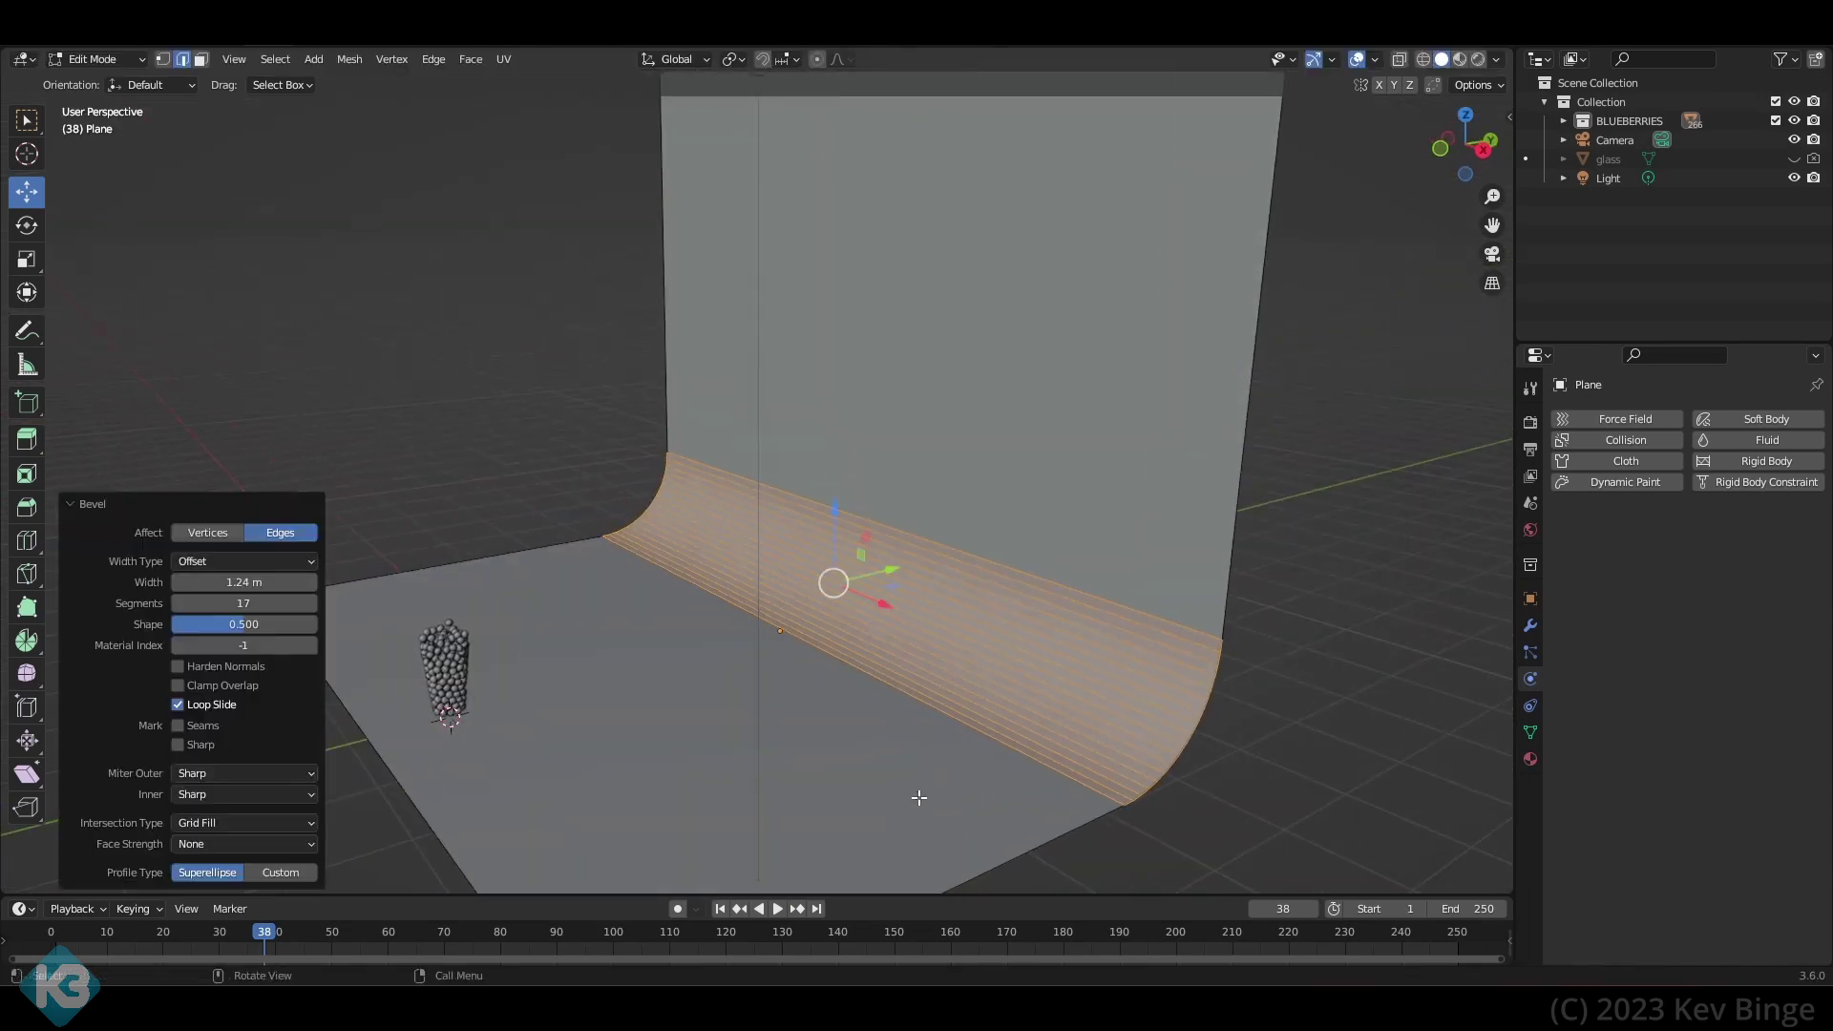
{"action": "left_click", "coordinate": [1285, 708]}
{"action": "scroll", "coordinate": [1285, 709], "scroll_direction": "down", "scroll_amount": 2}
{"action": "middle_click_drag", "start_coordinate": [1286, 708], "coordinate": [1399, 711]}
{"action": "key", "text": "Tab"}
{"action": "key", "text": "s"}
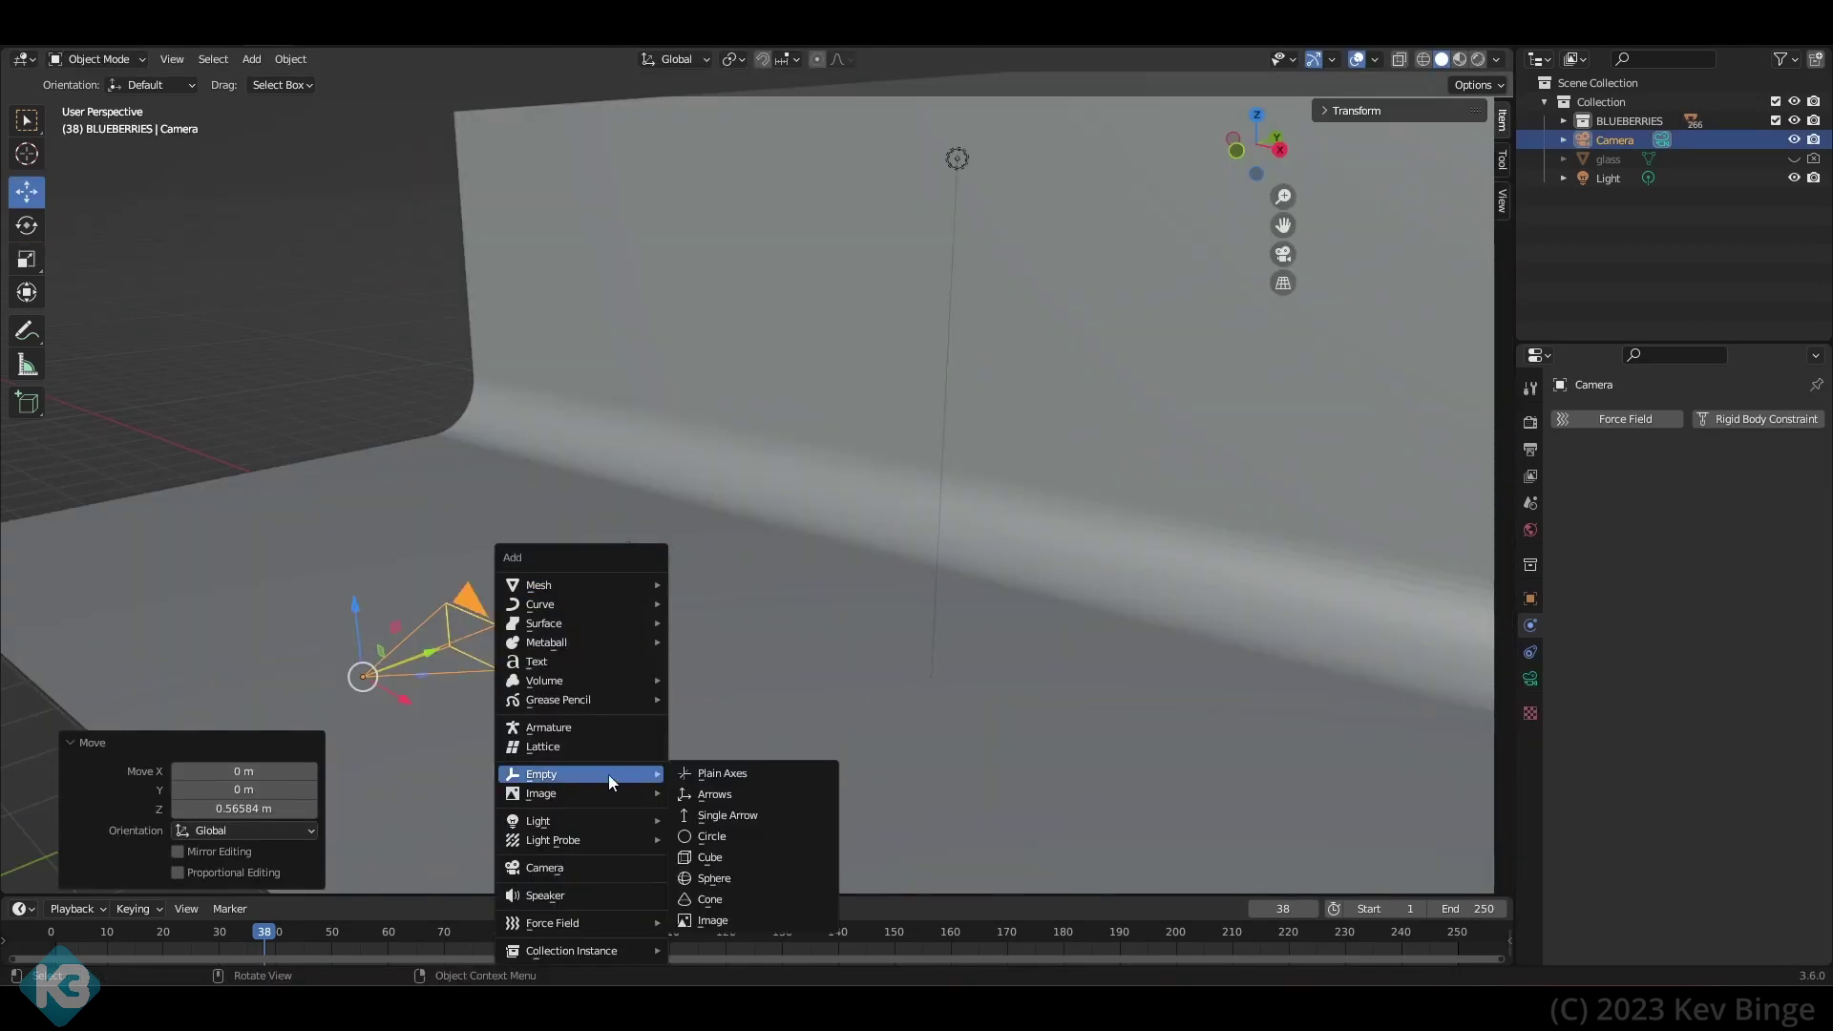
- Add a Plain Axes empty at the glass and raise it about 0.46 m in Z
{"action": "left_click", "coordinate": [740, 768]}
{"action": "key", "text": "g"}
{"action": "key", "text": "z"}
{"action": "key", "text": "Return"}
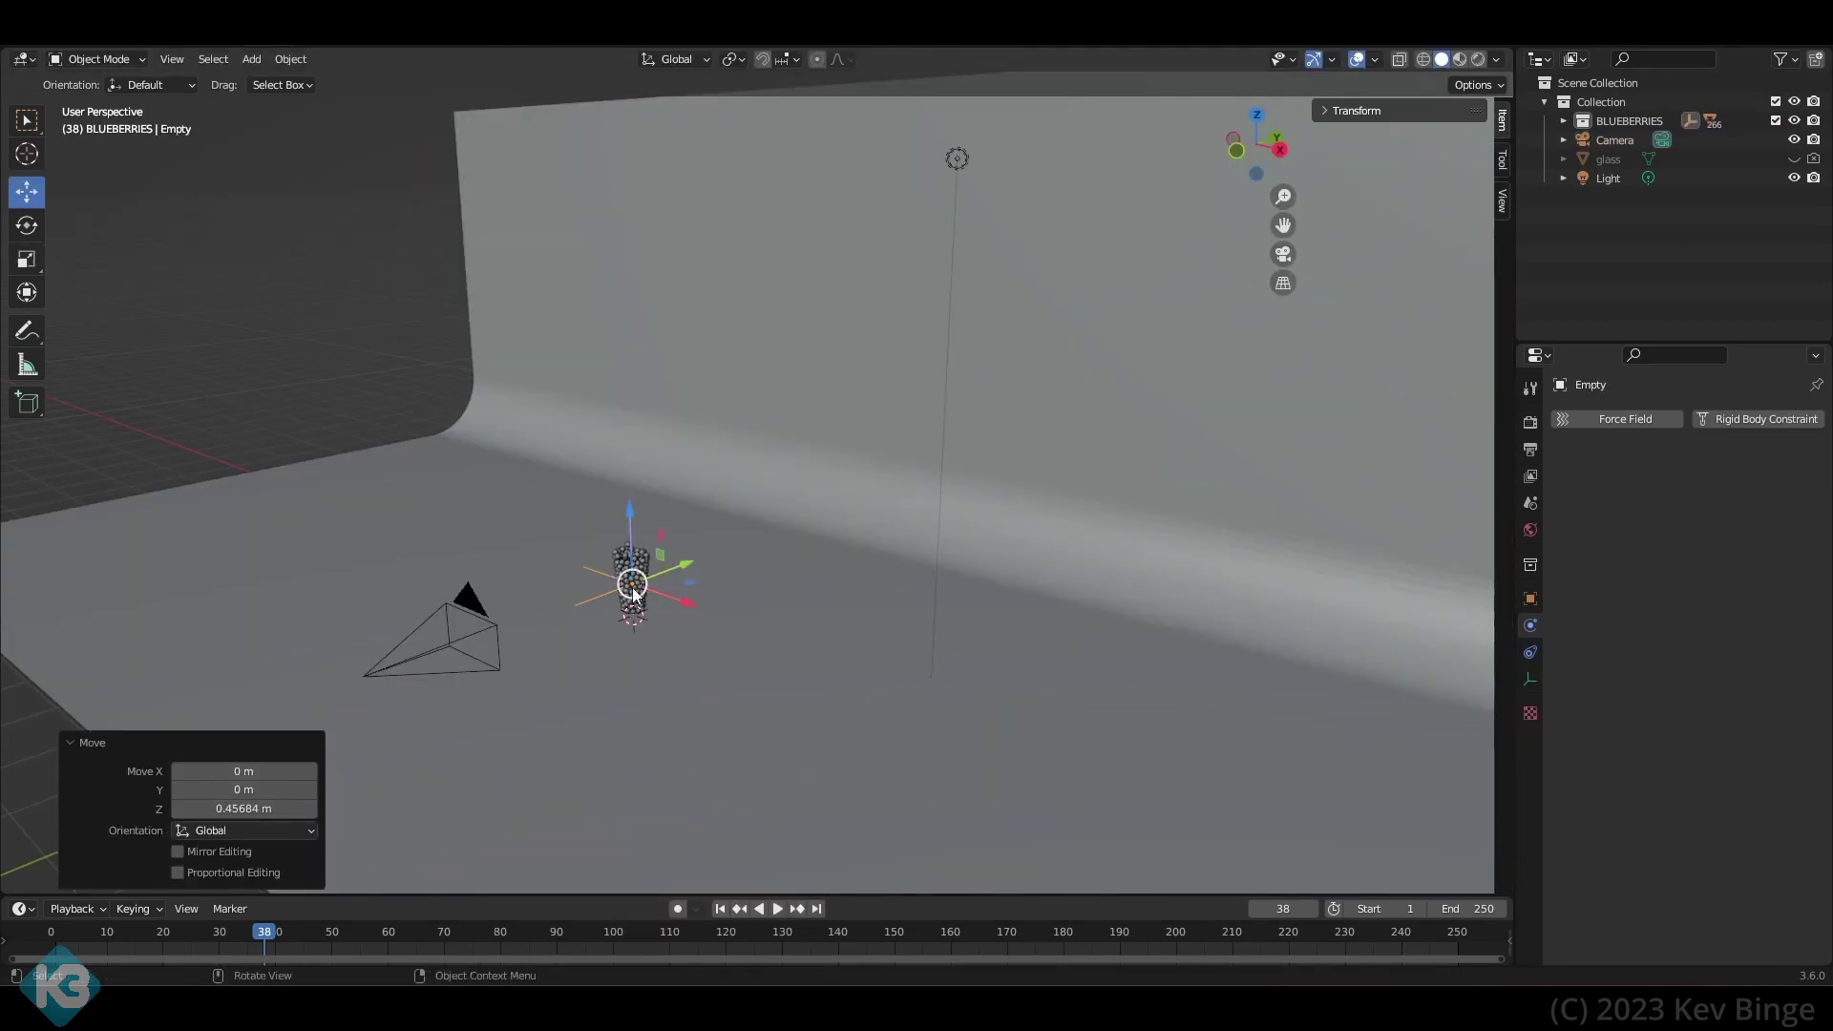
- Move the empty out of the BLUEBERRIES collection into the main Collection
{"action": "left_click", "coordinate": [1564, 121]}
{"action": "scroll", "coordinate": [1637, 238], "scroll_direction": "down", "scroll_amount": 20}
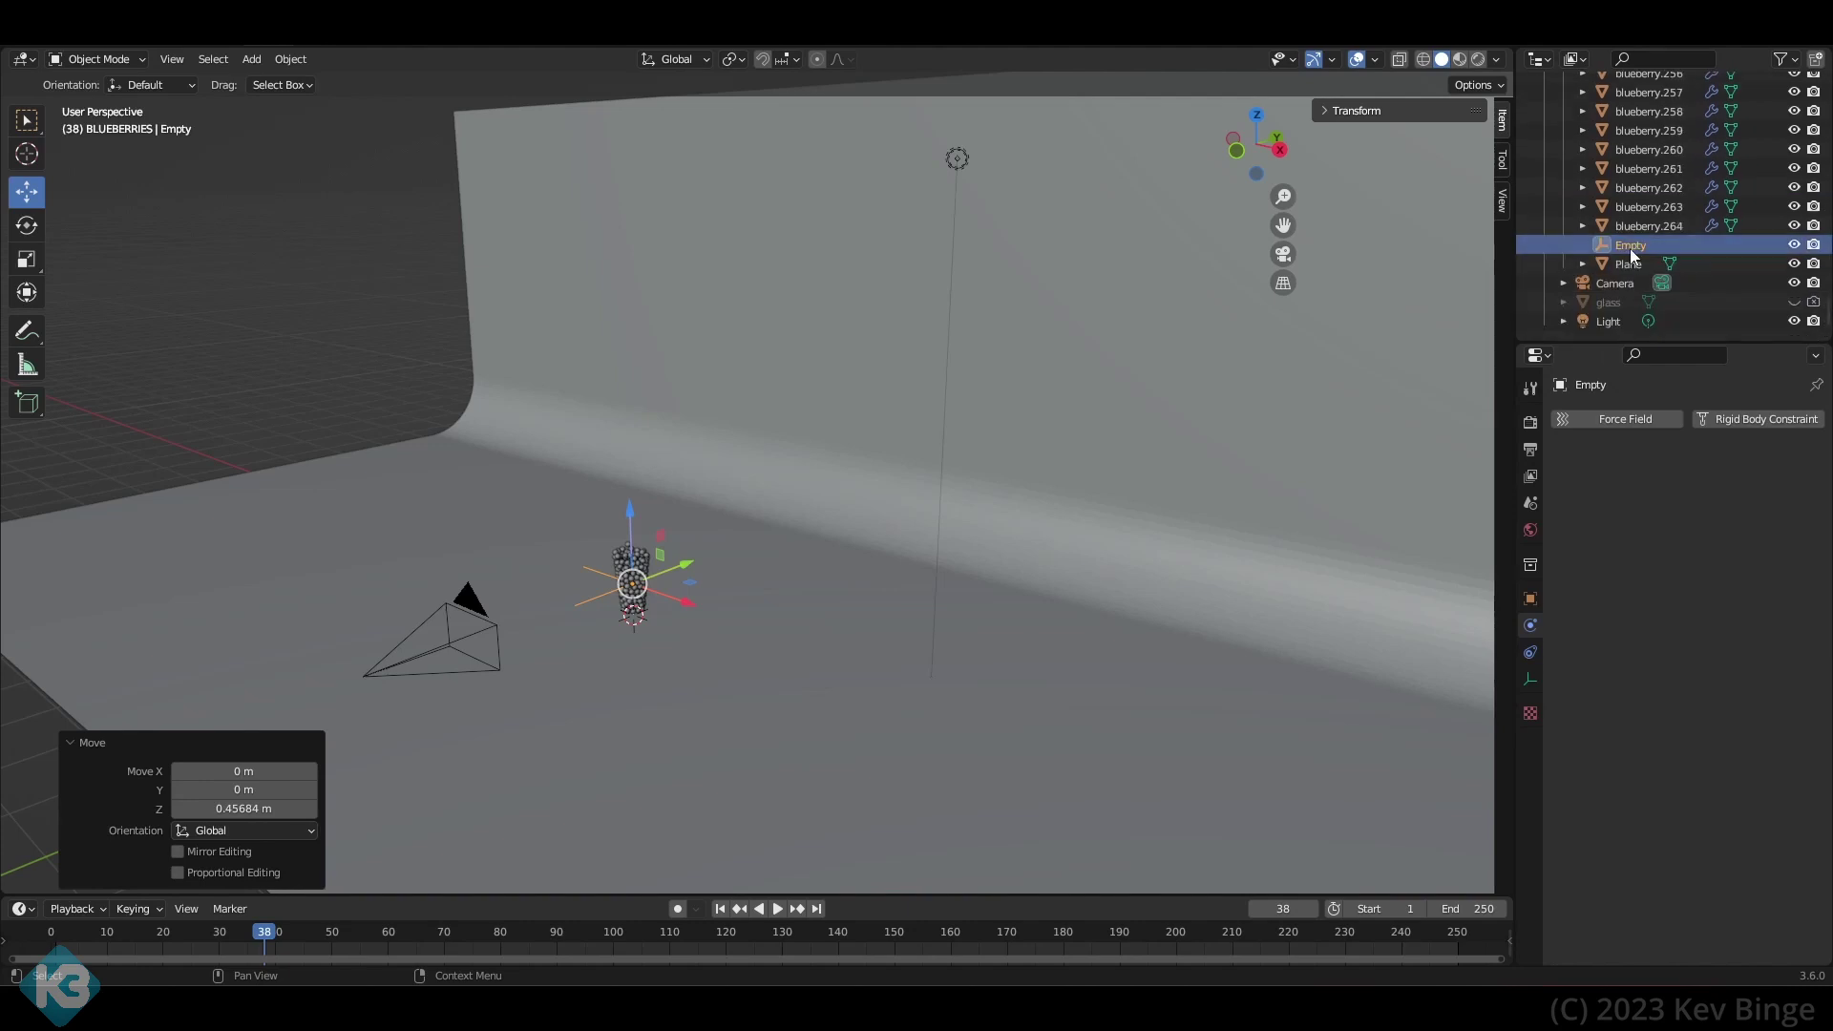
{"action": "left_click_drag", "start_coordinate": [1631, 250], "coordinate": [1614, 304]}
{"action": "scroll", "coordinate": [1614, 287], "scroll_direction": "up", "scroll_amount": 20}
{"action": "left_click", "coordinate": [1564, 122]}
{"action": "left_click", "coordinate": [1608, 102]}
- Select the camera and add an object constraint to it
{"action": "left_click", "coordinate": [498, 630]}
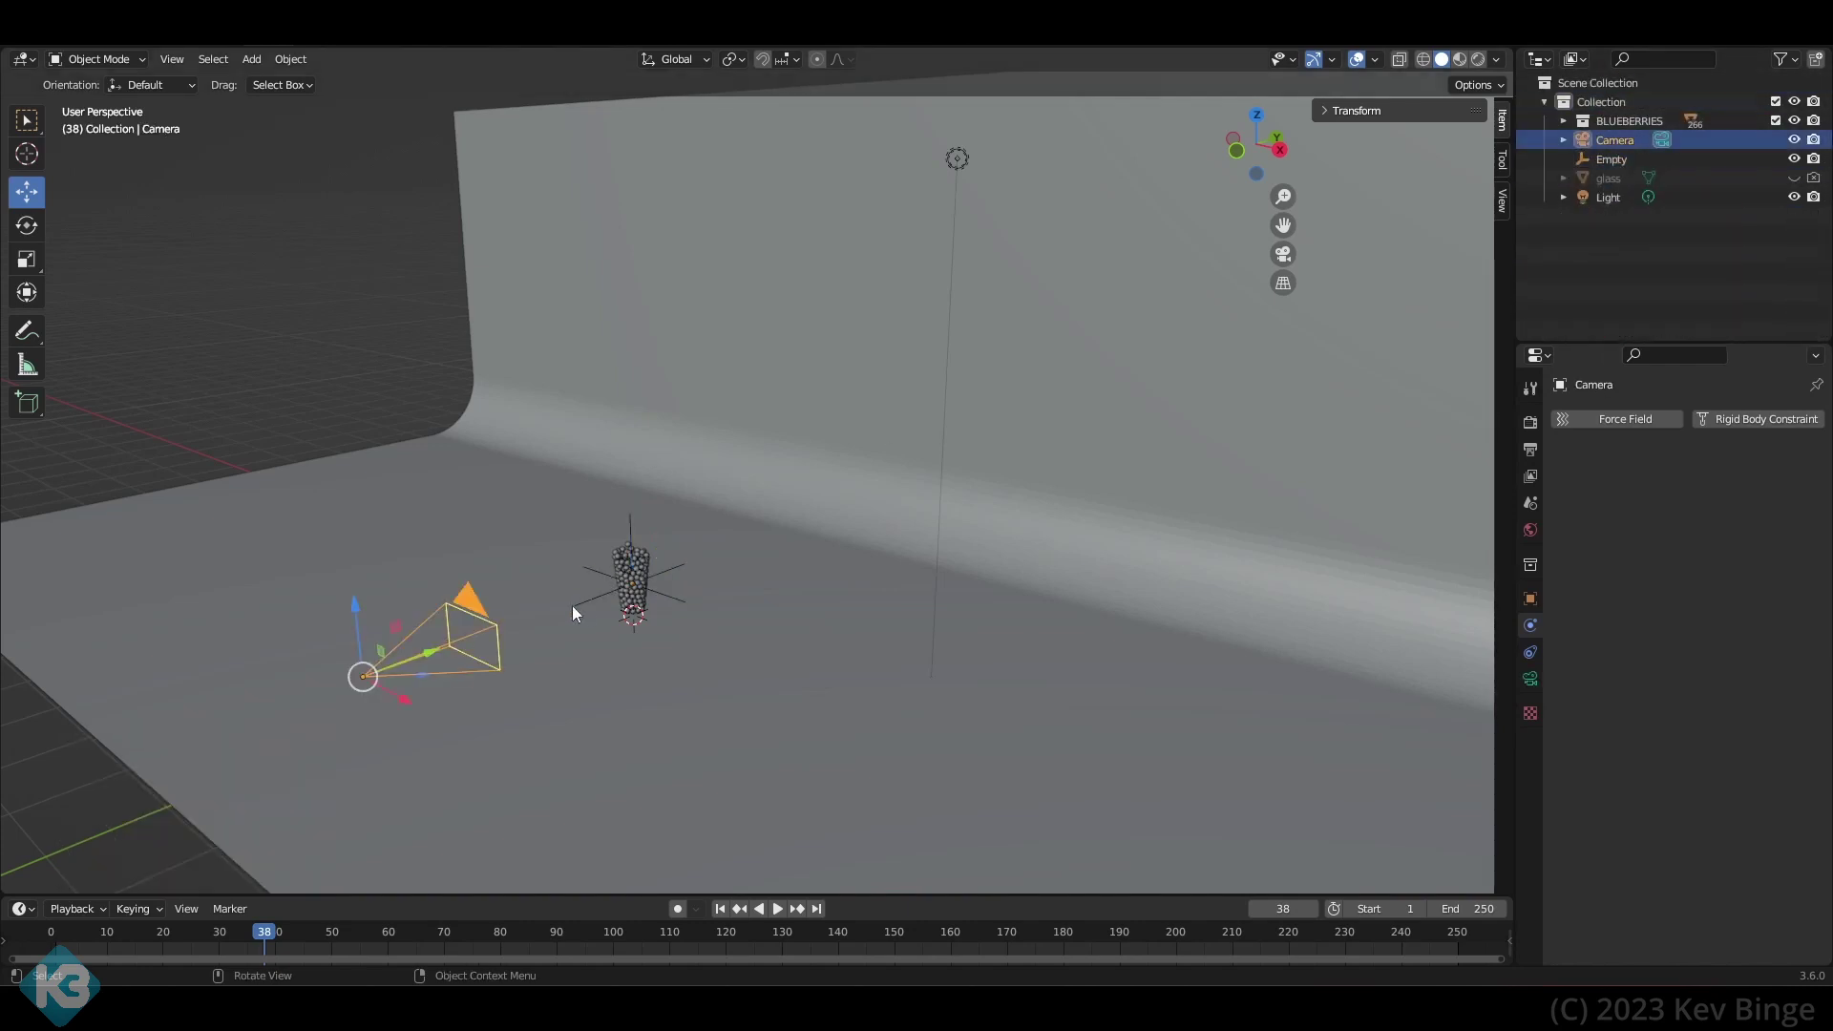
{"action": "left_click", "coordinate": [1685, 420]}
{"action": "left_click", "coordinate": [1534, 548]}
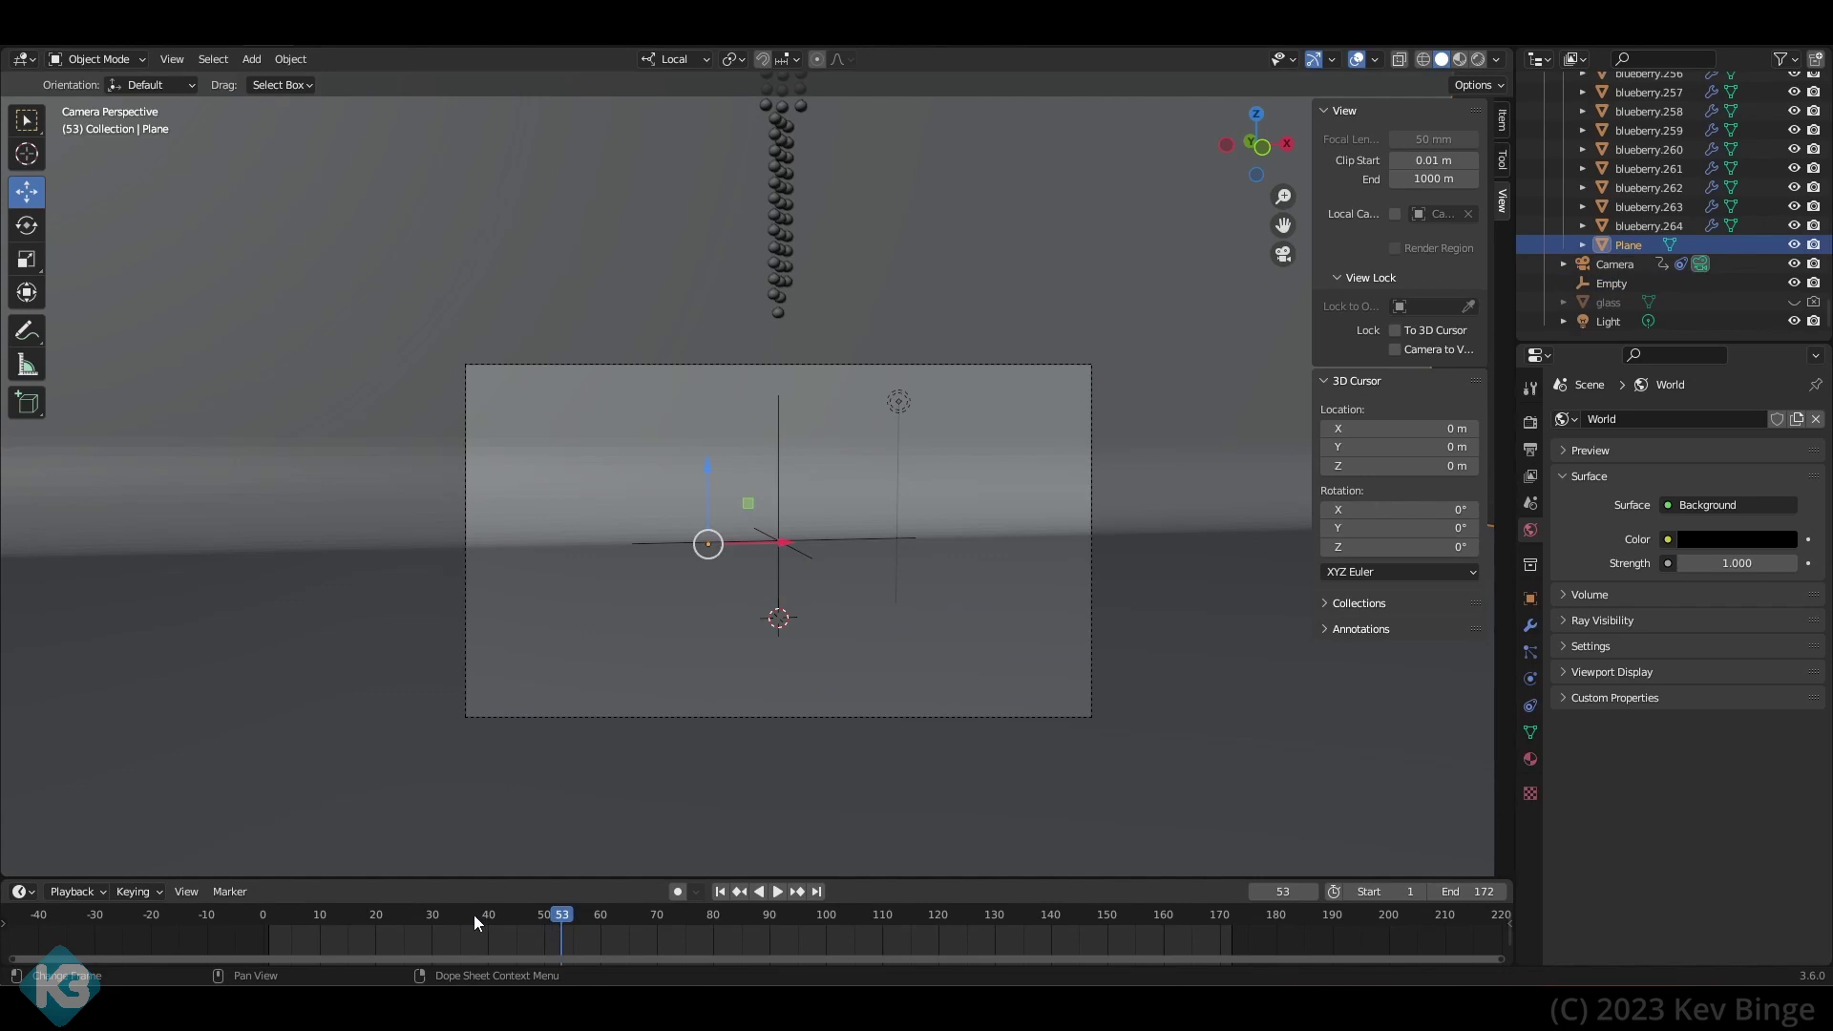
- Scrub the timeline through the camera view to examine the blueberries falling into the glass
{"action": "left_click", "coordinate": [531, 915]}
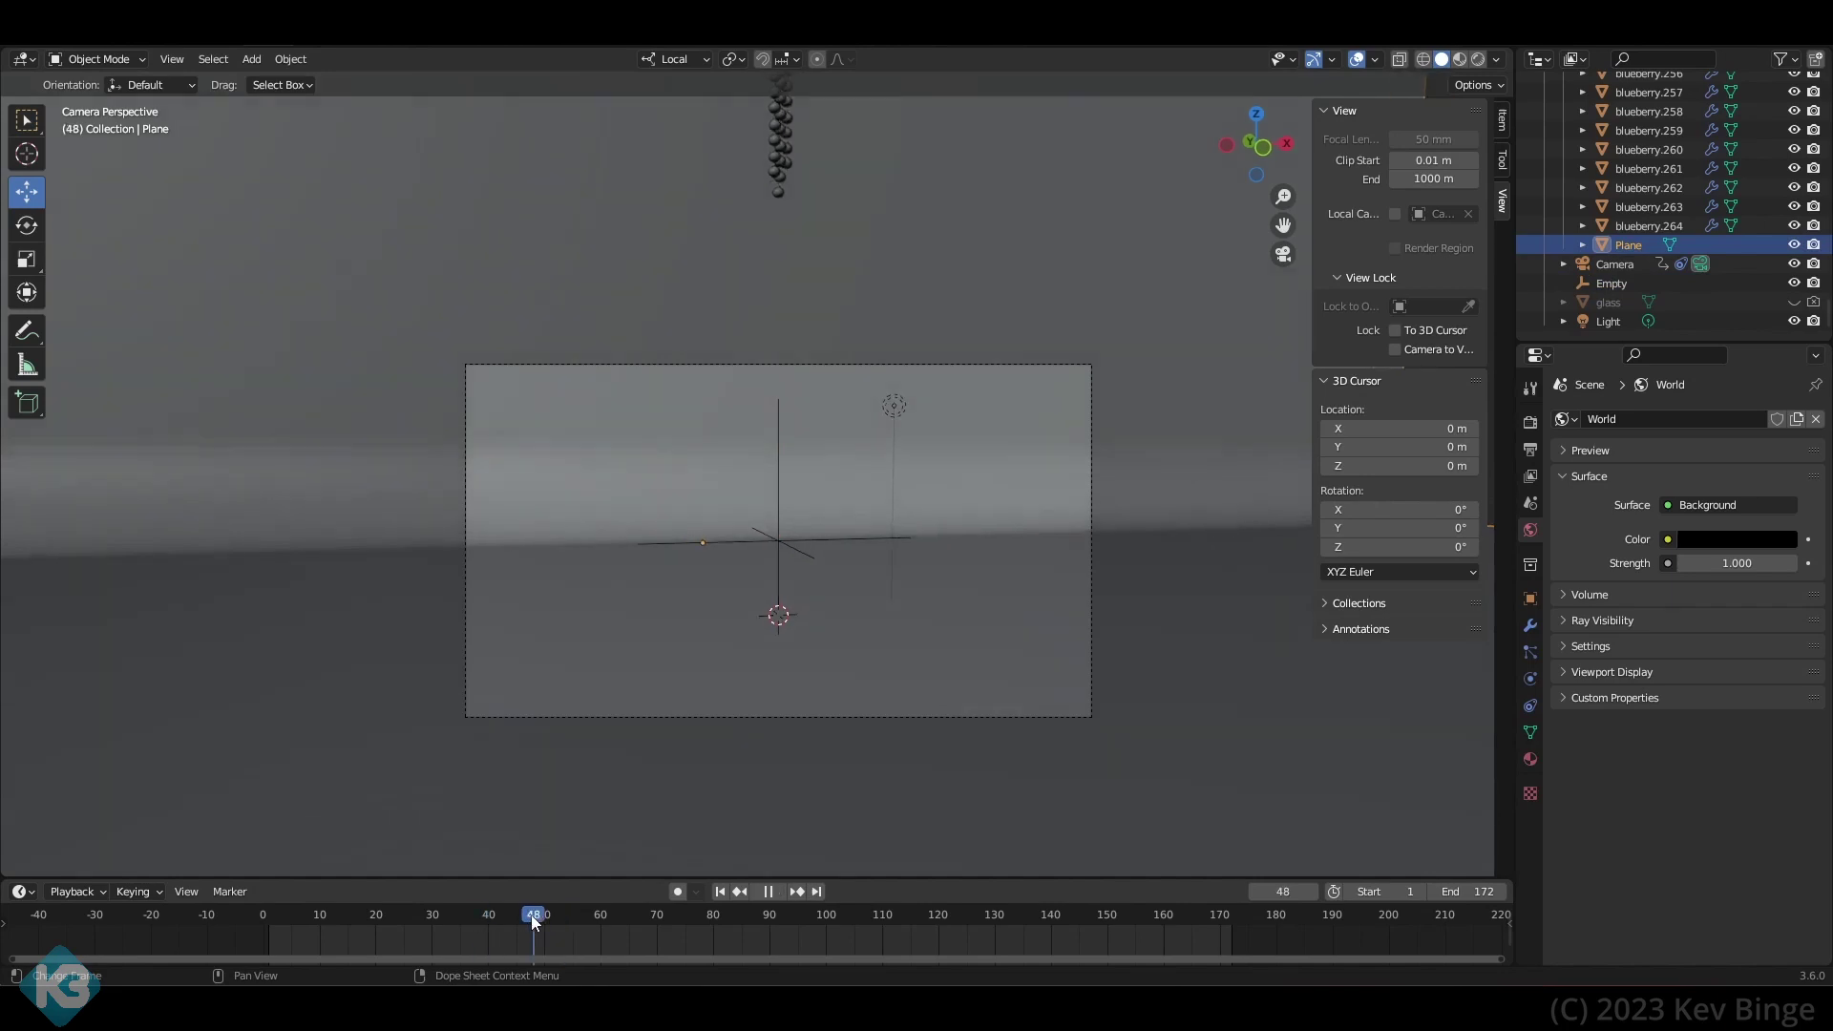
{"action": "left_click", "coordinate": [627, 918]}
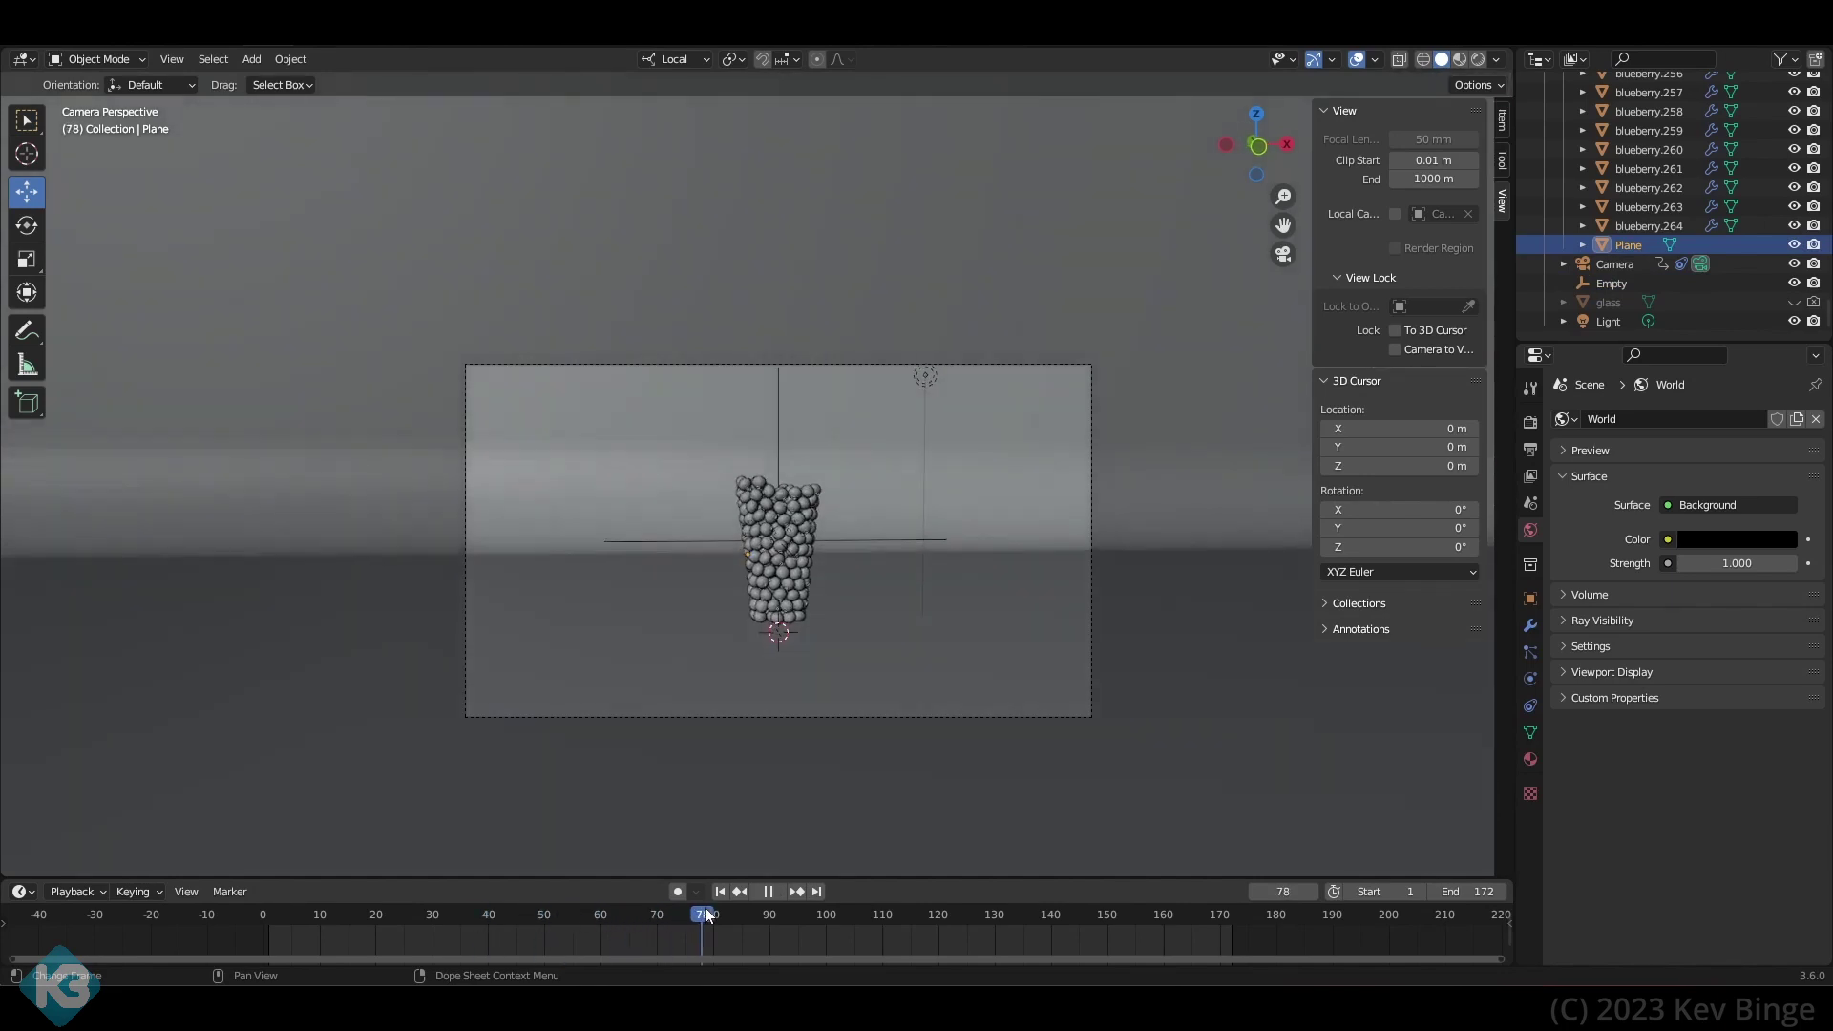
{"action": "left_click_drag", "start_coordinate": [757, 915], "coordinate": [659, 912]}
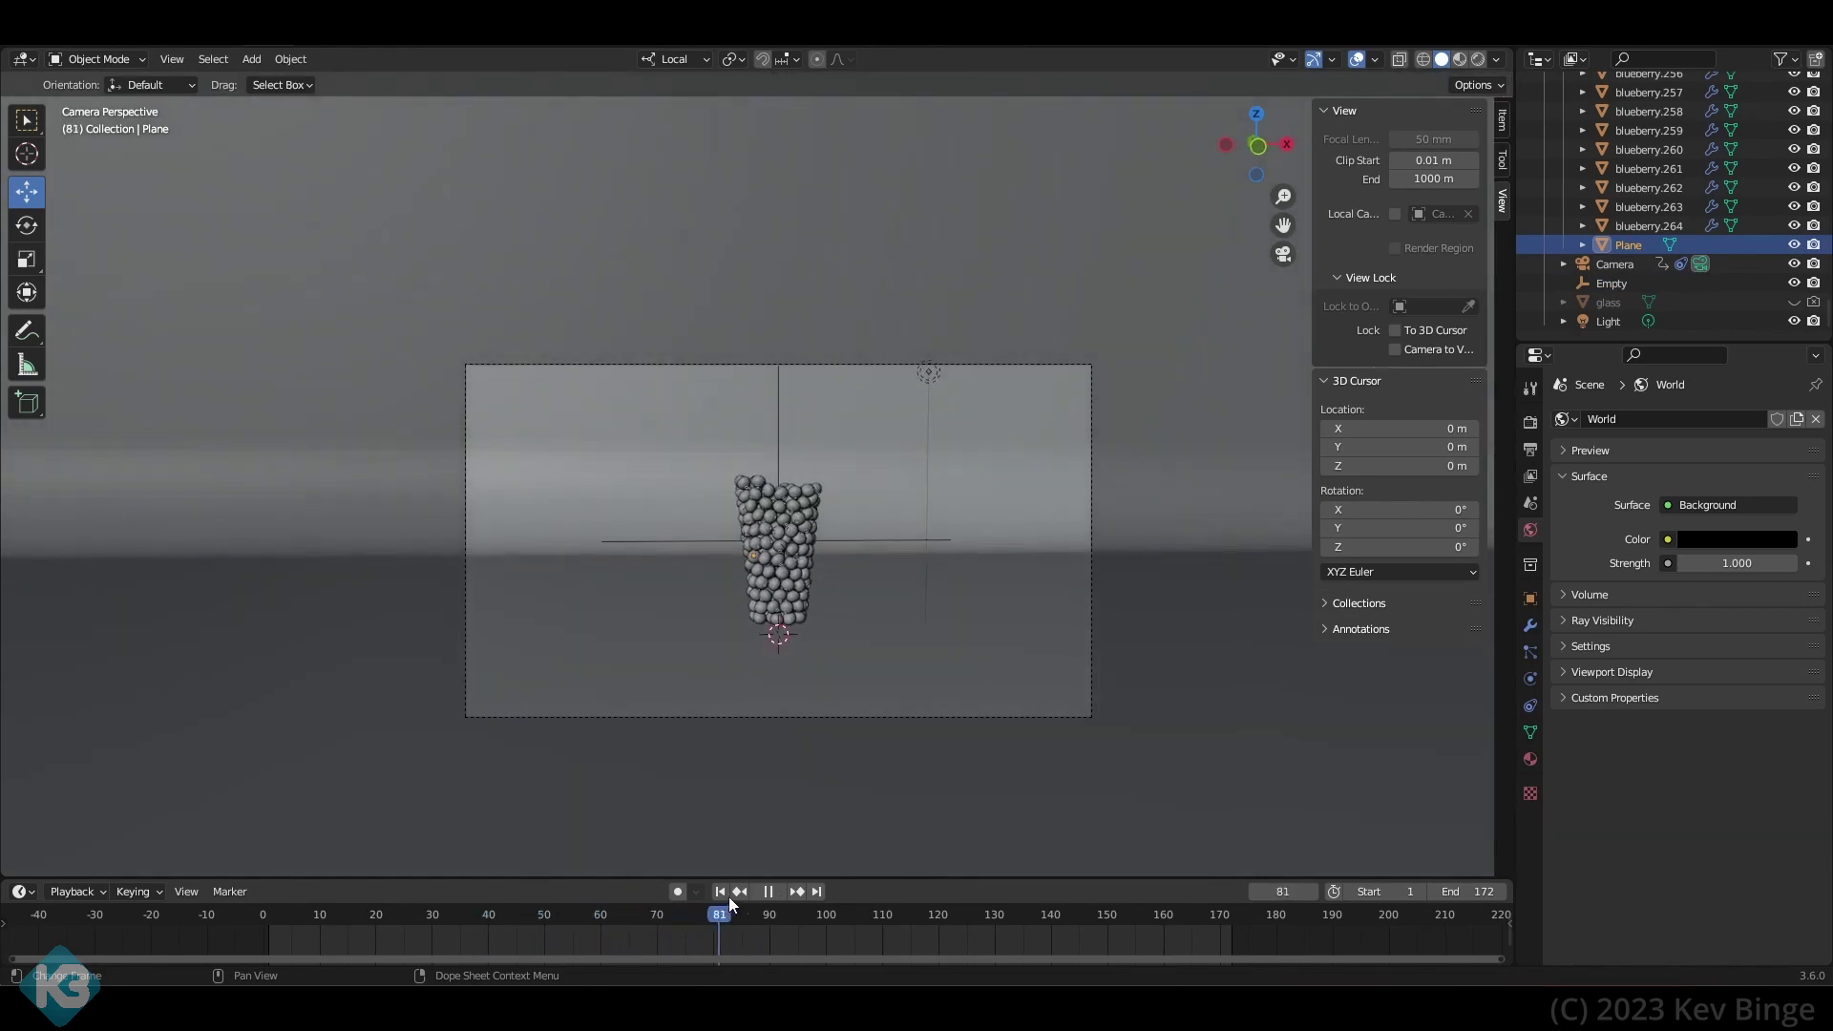
{"action": "left_click_drag", "start_coordinate": [896, 896], "coordinate": [675, 903]}
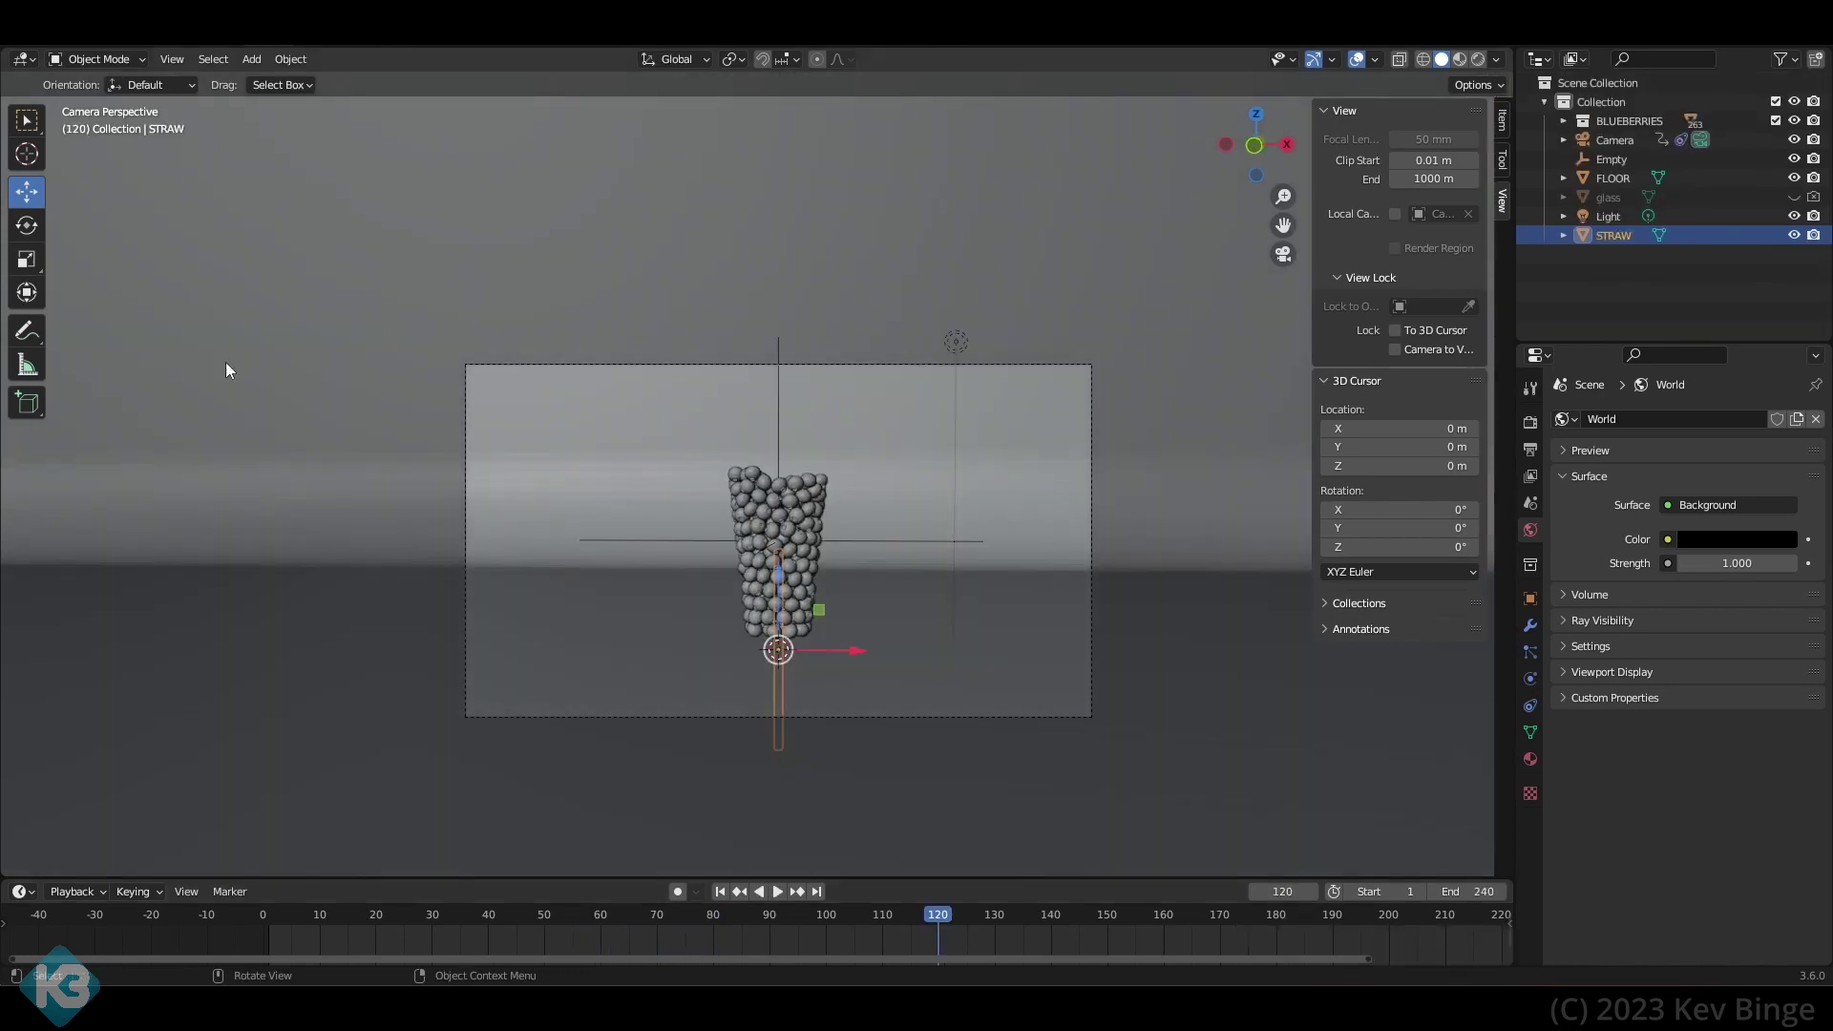
- Raise the straw to the top of the blueberries and tilt it in Local orientation, including a -14.3° rotation about Y
{"action": "left_click", "coordinate": [27, 225]}
{"action": "left_click_drag", "start_coordinate": [778, 573], "coordinate": [834, 366]}
{"action": "left_click", "coordinate": [673, 59]}
{"action": "left_click", "coordinate": [643, 139]}
{"action": "left_click_drag", "start_coordinate": [849, 466], "coordinate": [887, 492]}
{"action": "left_click", "coordinate": [26, 225]}
{"action": "left_click_drag", "start_coordinate": [888, 396], "coordinate": [870, 382]}
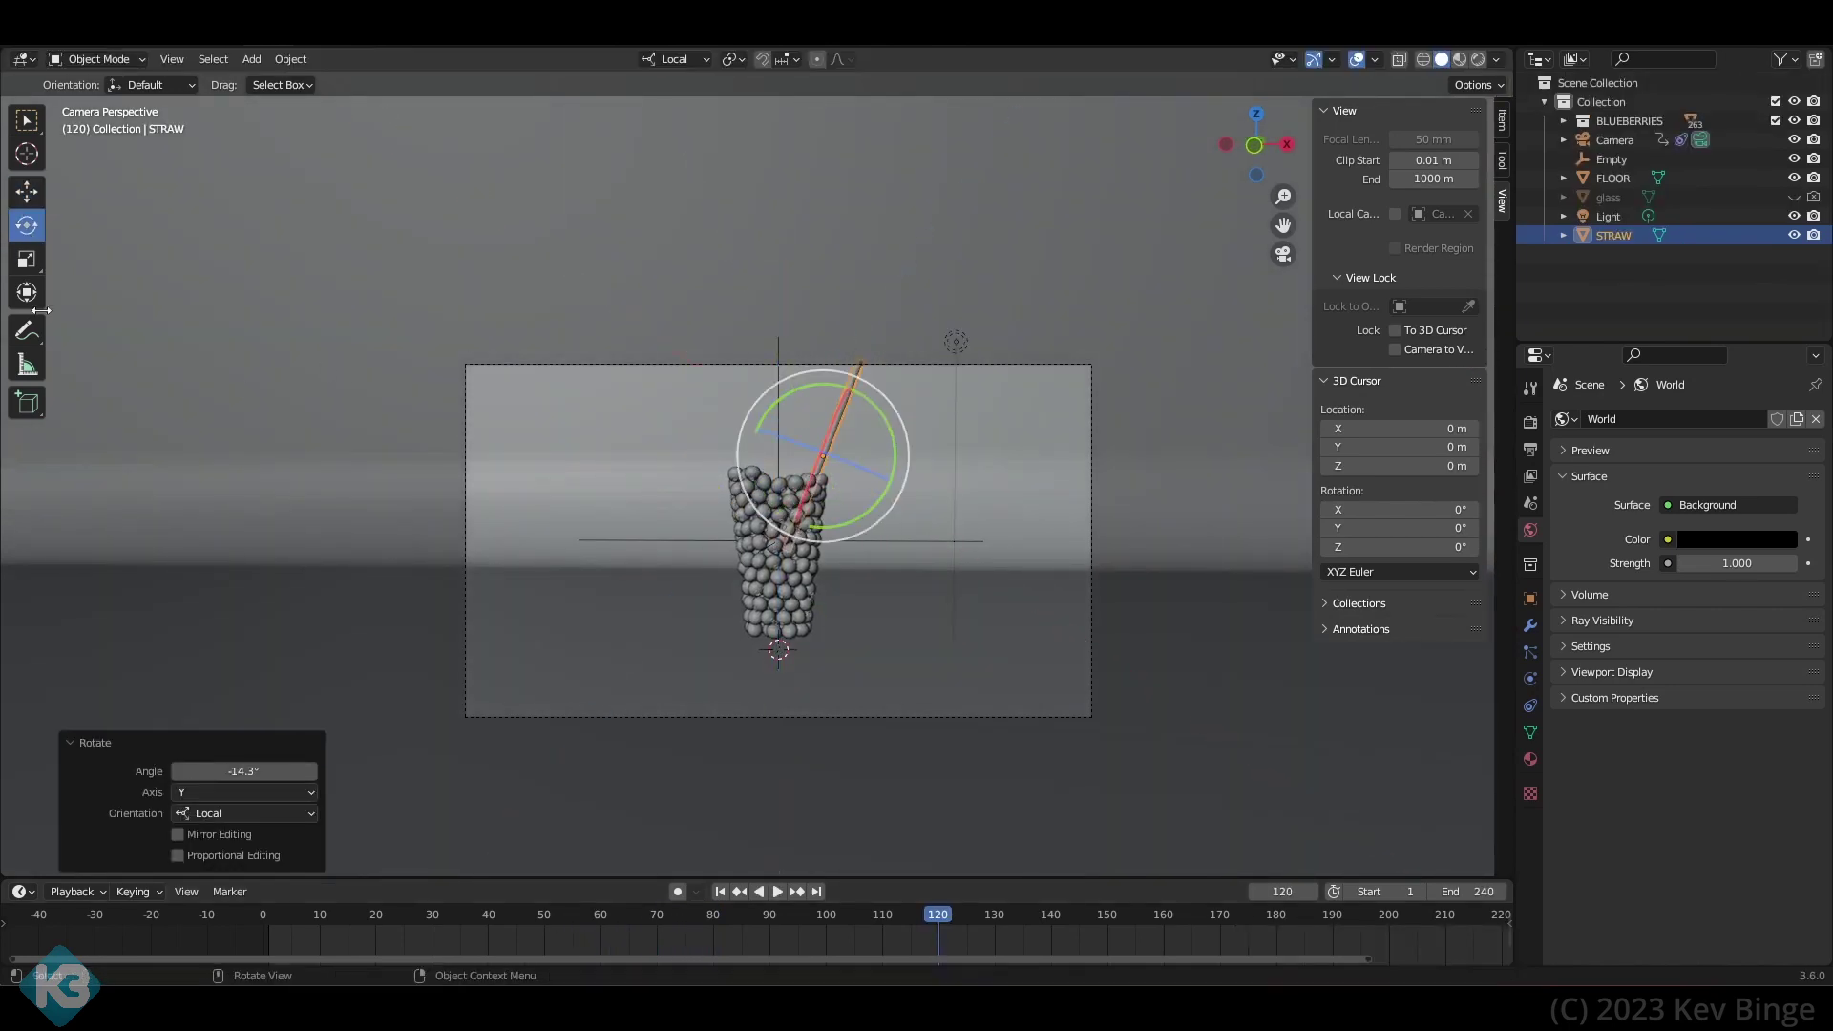
- Lower the tilted straw into the blueberries, advance the timeline slightly and open the straw's transform properties
{"action": "left_click", "coordinate": [26, 192]}
{"action": "left_click_drag", "start_coordinate": [823, 453], "coordinate": [792, 497]}
{"action": "mouse_move", "coordinate": [937, 917]}
{"action": "left_mouse_down"}
{"action": "mouse_move", "coordinate": [768, 918]}
{"action": "mouse_move", "coordinate": [960, 926]}
{"action": "left_mouse_up"}
{"action": "left_click", "coordinate": [1502, 120]}
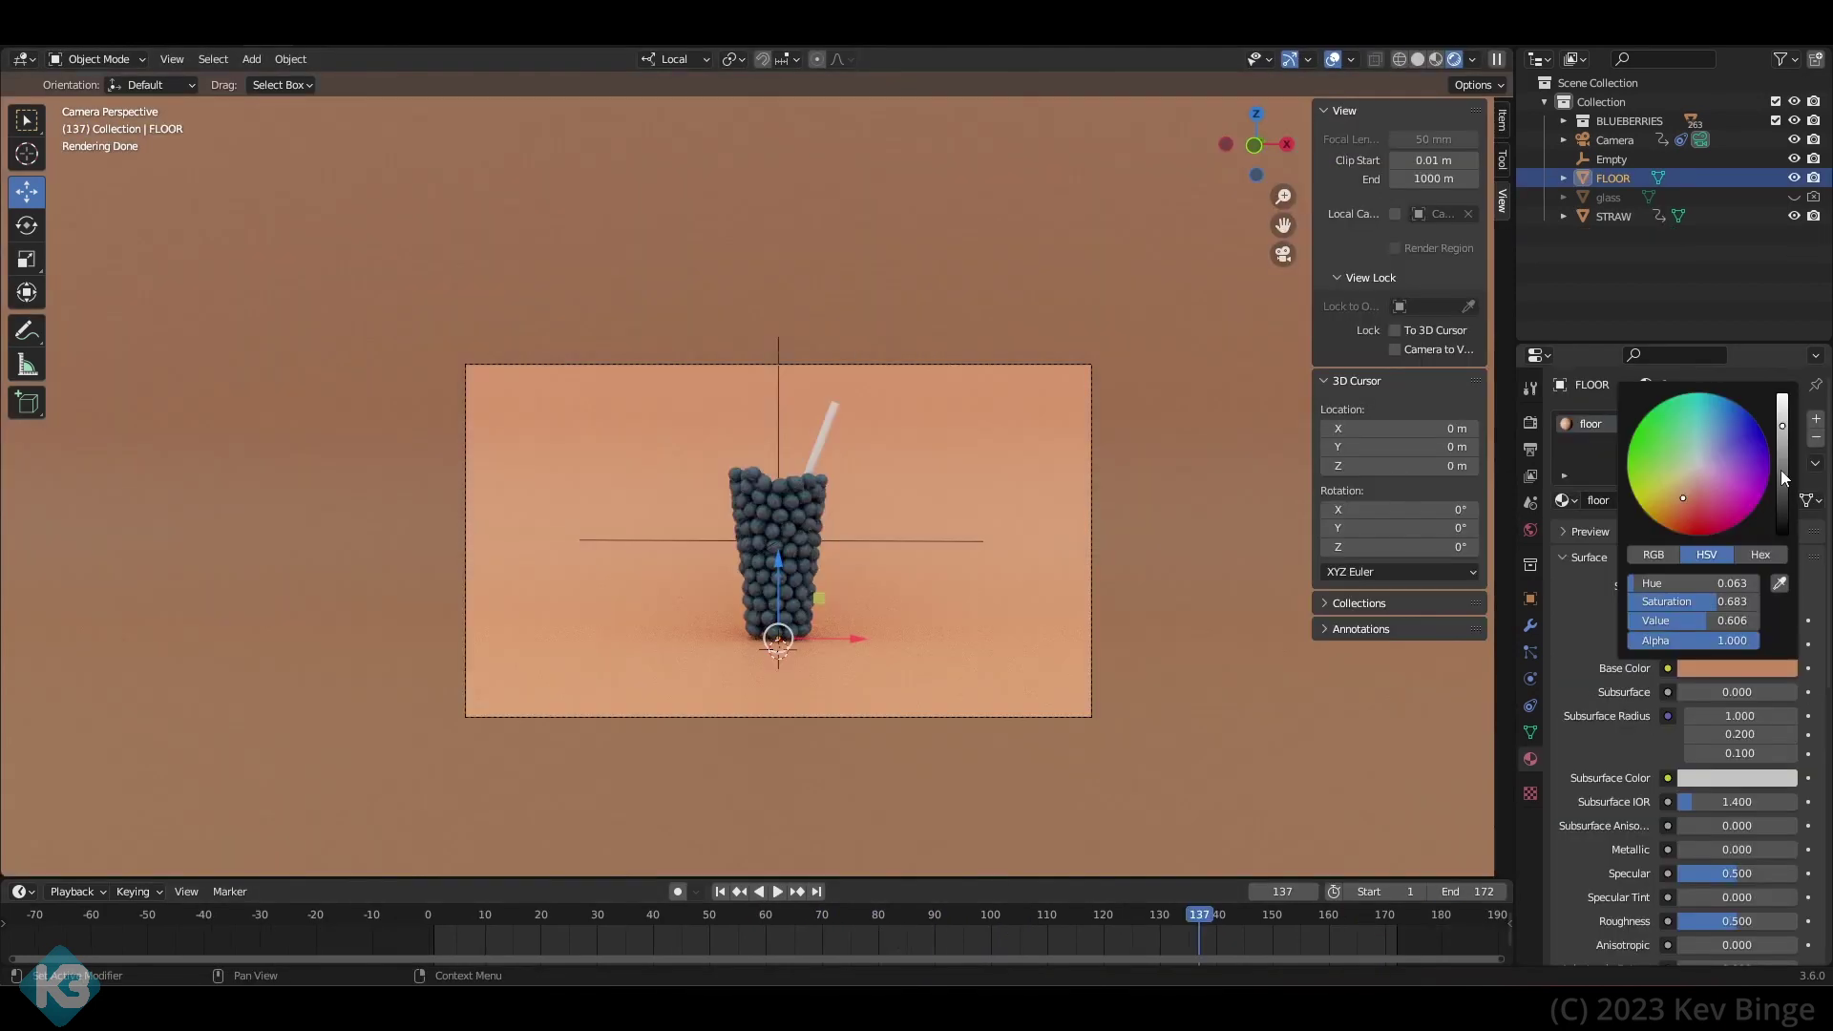
- Darken the orange-brown base color of the floor material and adjust its hue slightly
{"action": "left_click_drag", "start_coordinate": [1782, 444], "coordinate": [1782, 456]}
{"action": "left_click_drag", "start_coordinate": [1683, 498], "coordinate": [1682, 495]}
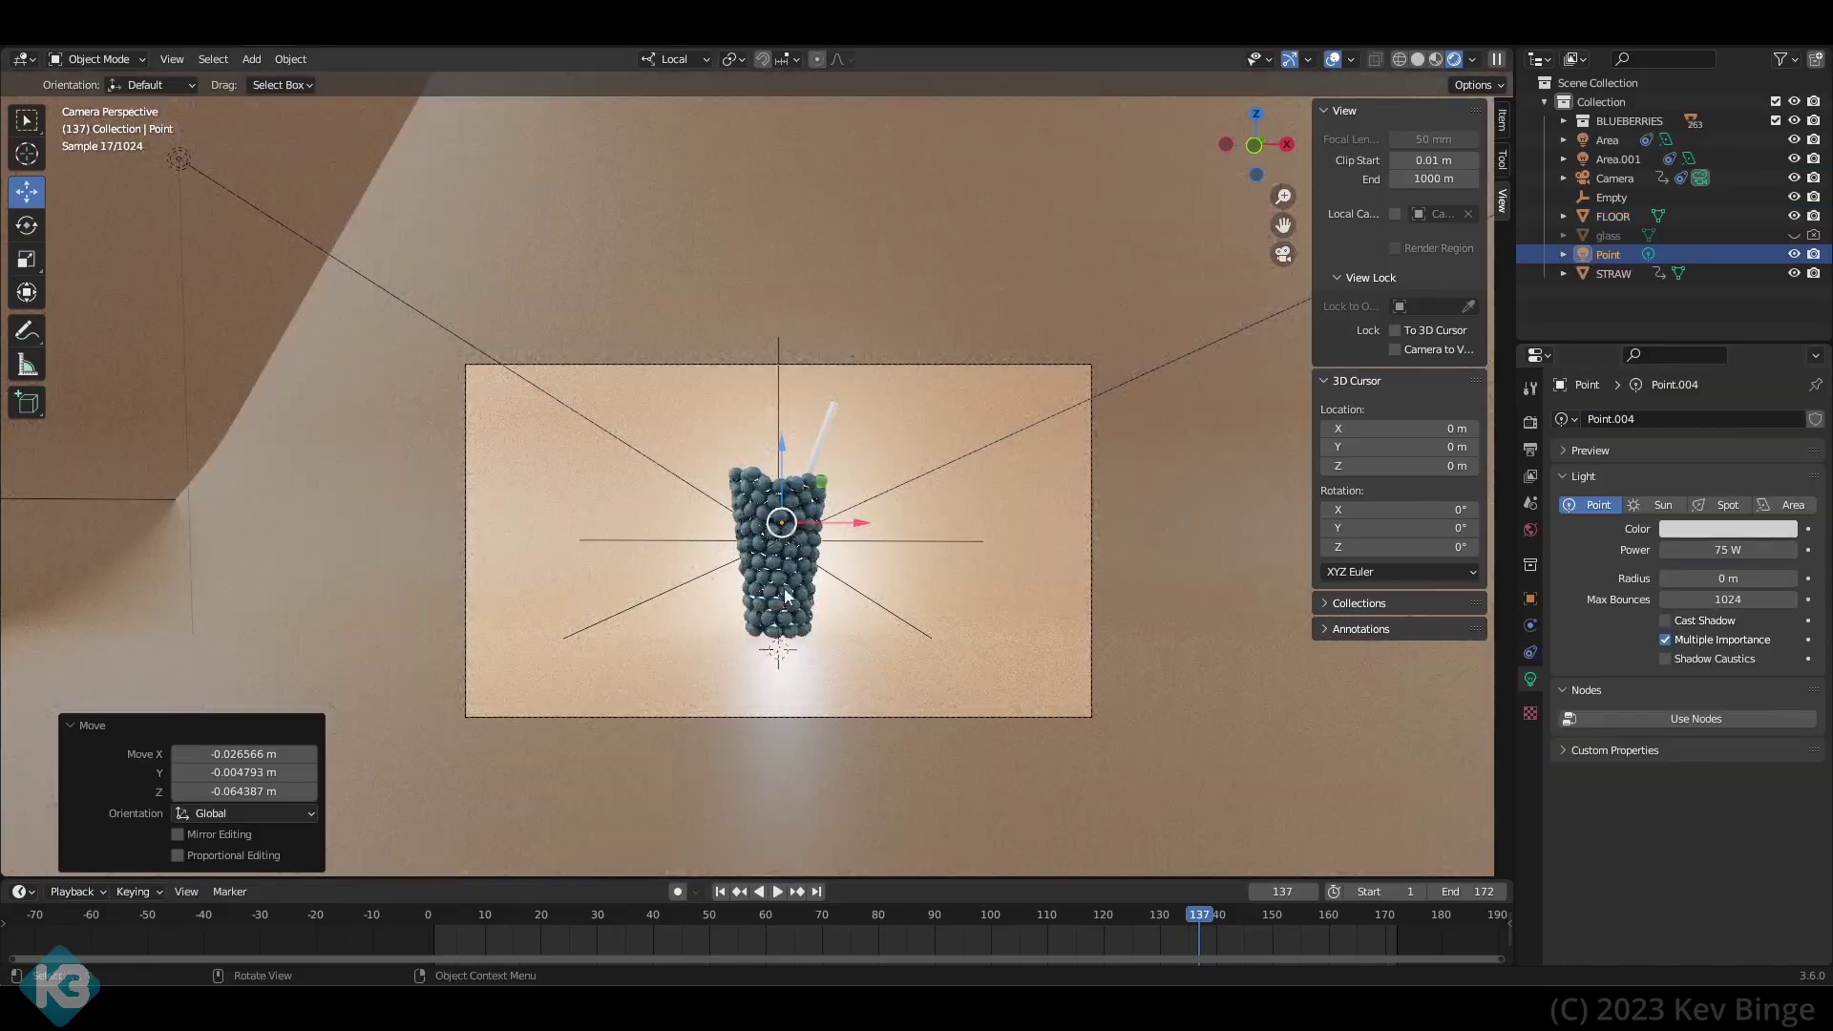
- Select the floor and set its material's roughness to 1.000
{"action": "left_click", "coordinate": [785, 681]}
{"action": "scroll", "coordinate": [1665, 745], "scroll_direction": "down", "scroll_amount": 3}
{"action": "left_click_drag", "start_coordinate": [1726, 807], "coordinate": [1796, 807]}
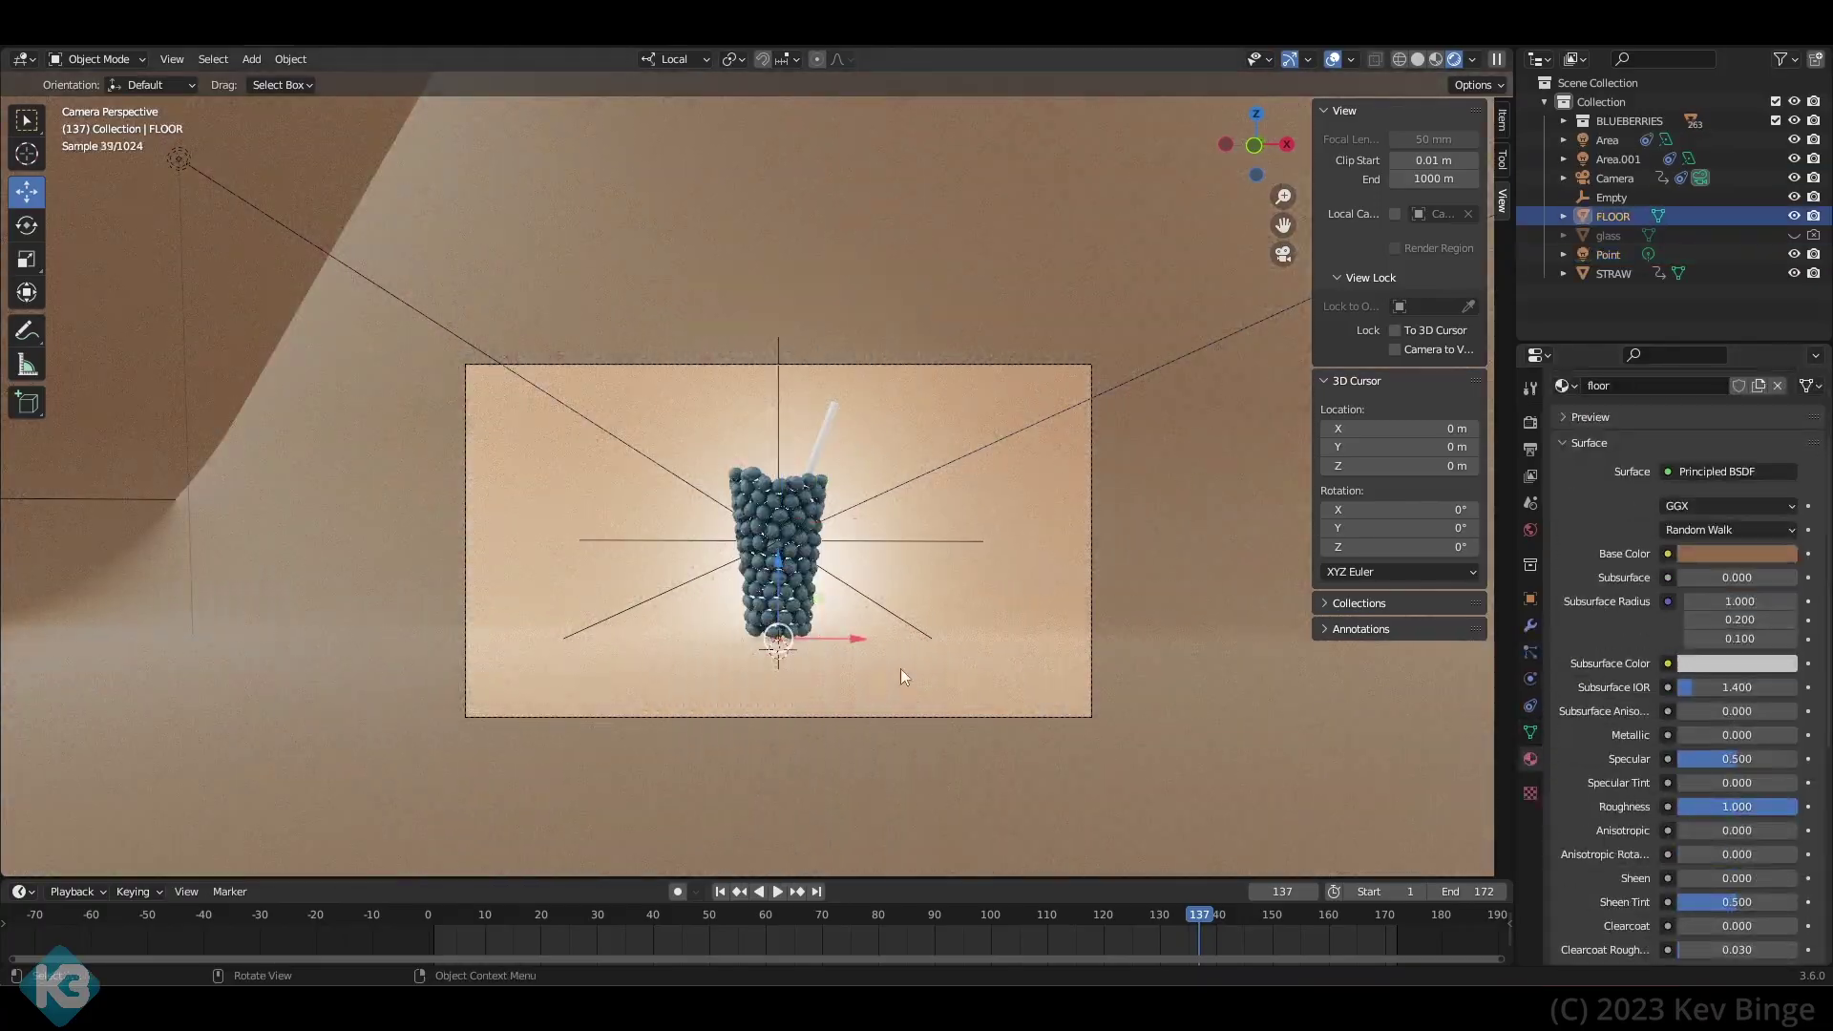
- Set the floor's base color to a dark brown with hue 0.074, saturation 0.565 and value 0.127
{"action": "left_click", "coordinate": [1738, 554]}
{"action": "left_click_drag", "start_coordinate": [1687, 382], "coordinate": [1682, 406]}
{"action": "left_click_drag", "start_coordinate": [1783, 336], "coordinate": [1782, 366]}
{"action": "left_click_drag", "start_coordinate": [1688, 286], "coordinate": [1681, 386]}
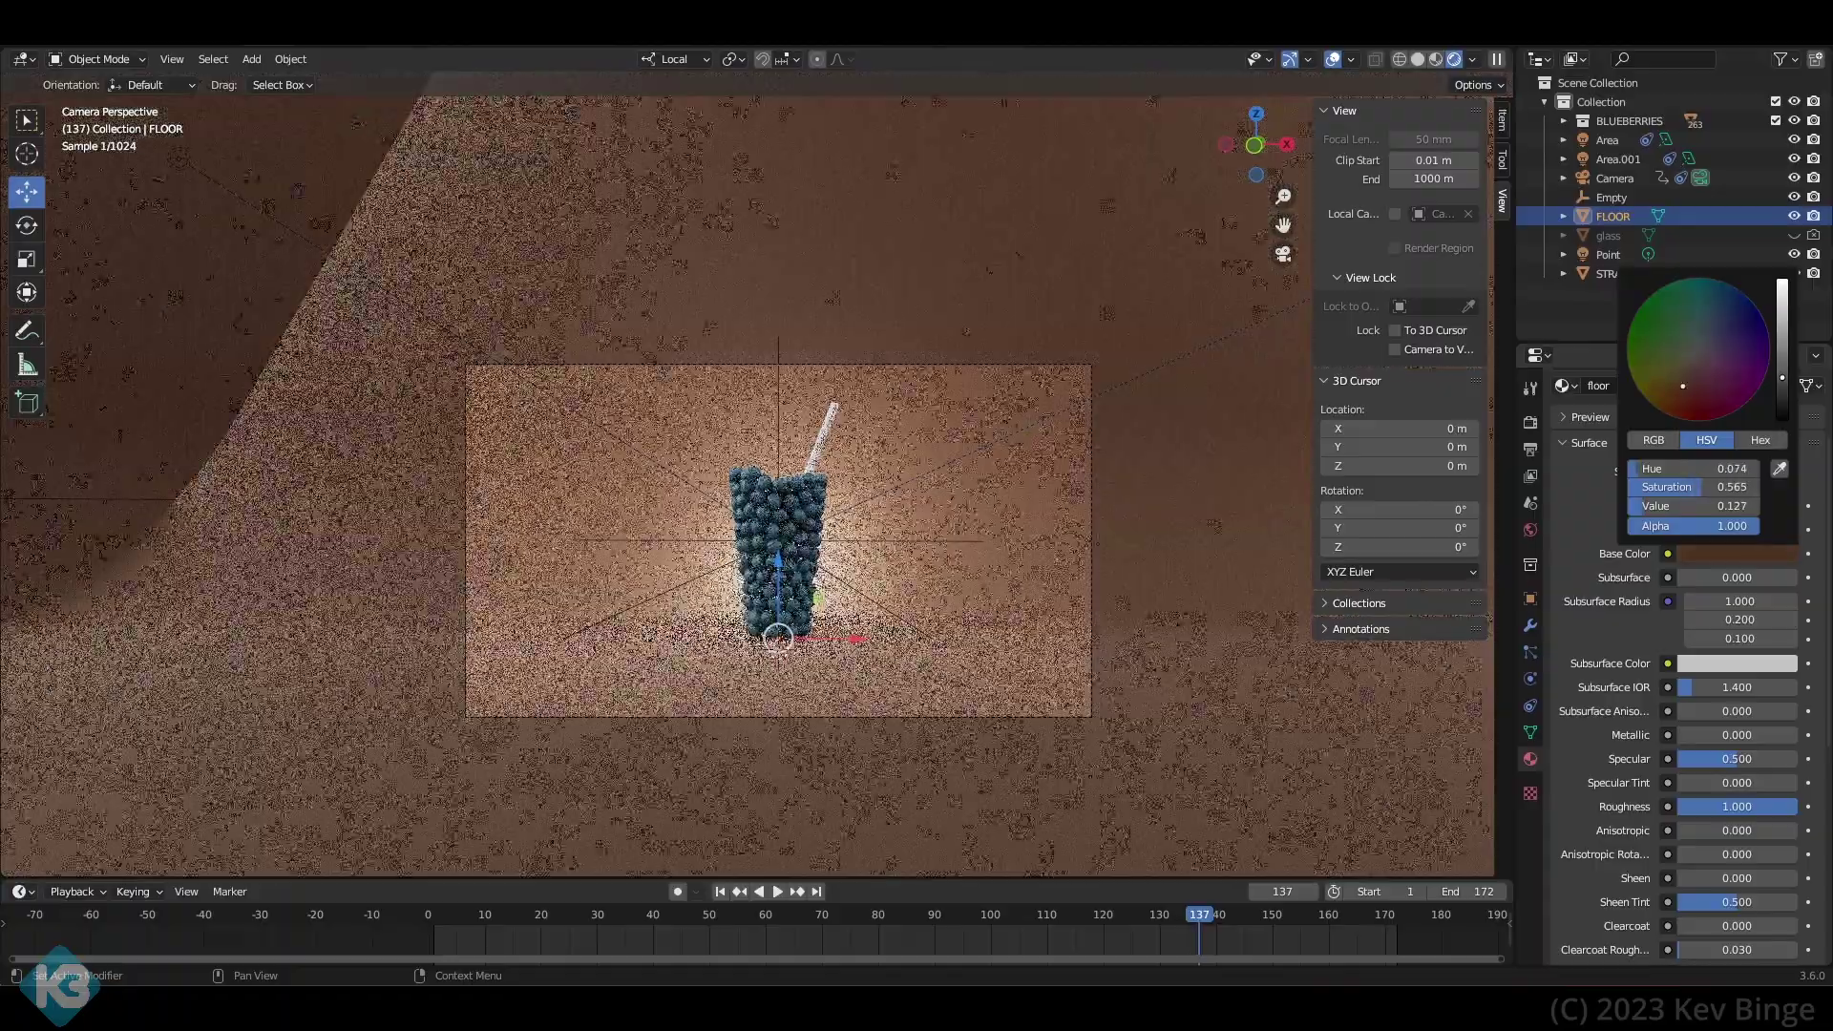
{"action": "left_click_drag", "start_coordinate": [778, 560], "coordinate": [784, 427]}
{"action": "key", "text": "ctrl+z"}
{"action": "left_click", "coordinate": [1609, 255]}
{"action": "left_click", "coordinate": [953, 501]}
{"action": "left_click", "coordinate": [953, 501]}
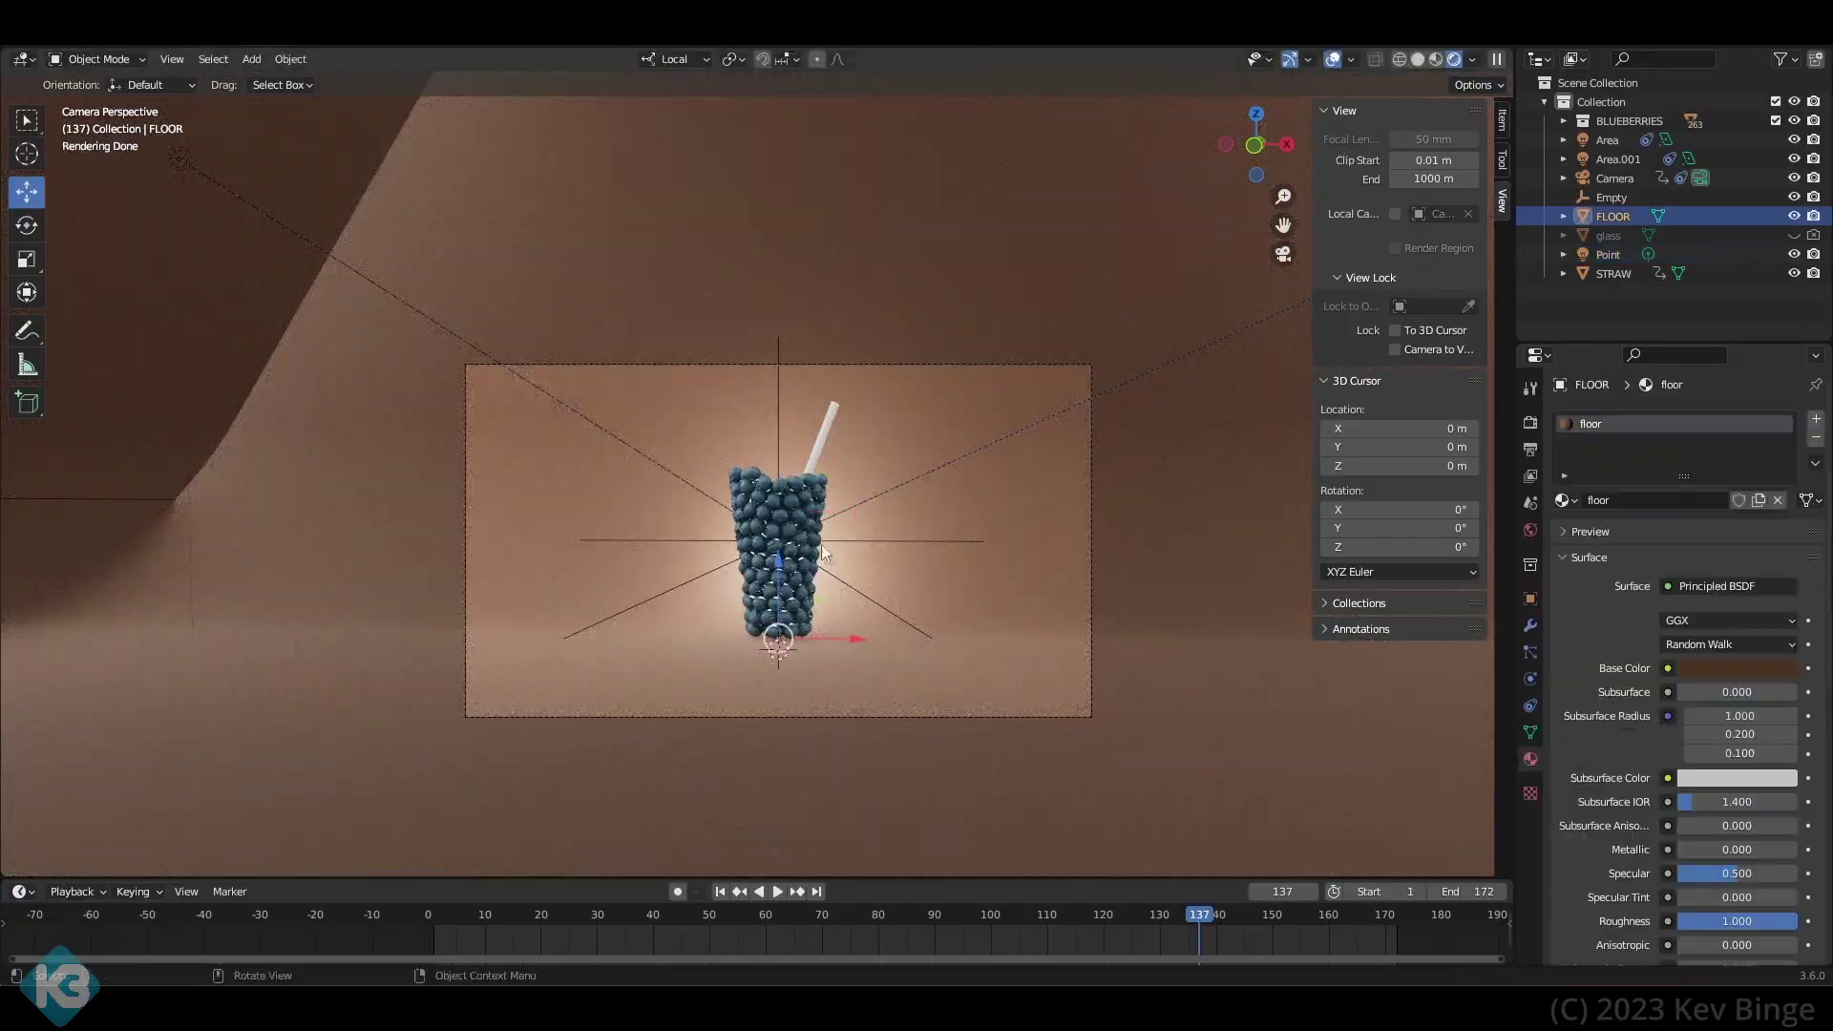